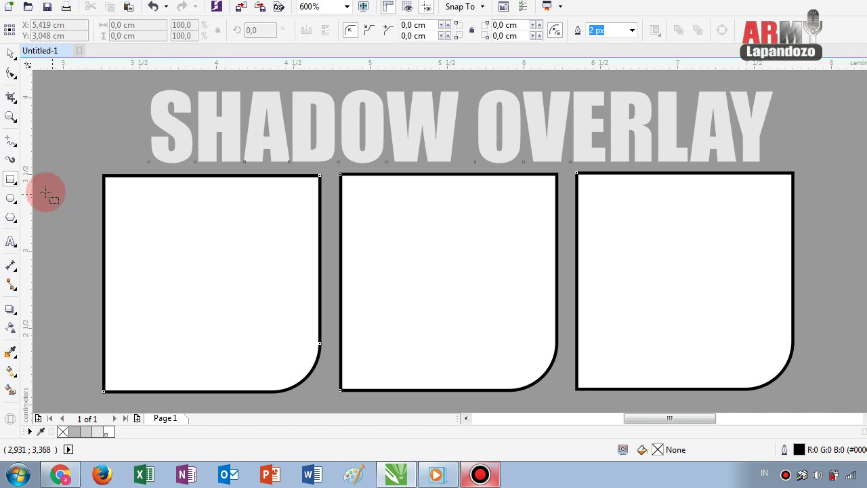
Step: With the B-Spline tool, trace the leaf's left side and top in the first panel
{"action": "left_click", "coordinate": [15, 151]}
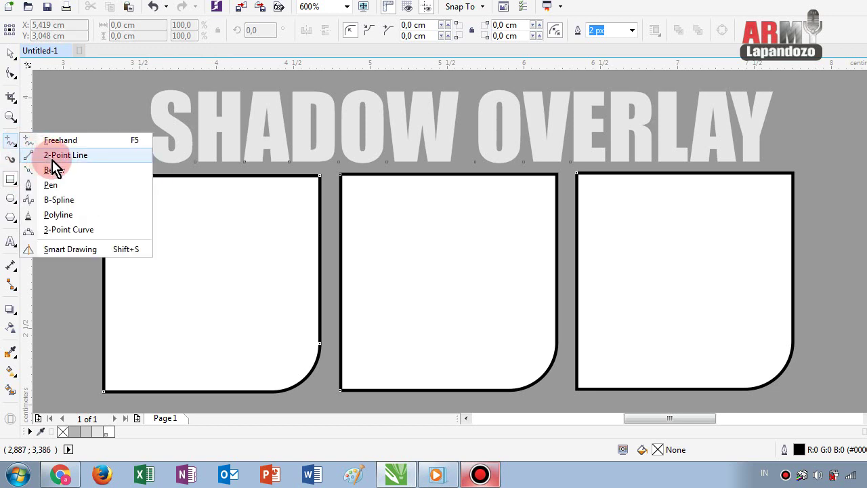
{"action": "left_click", "coordinate": [59, 199]}
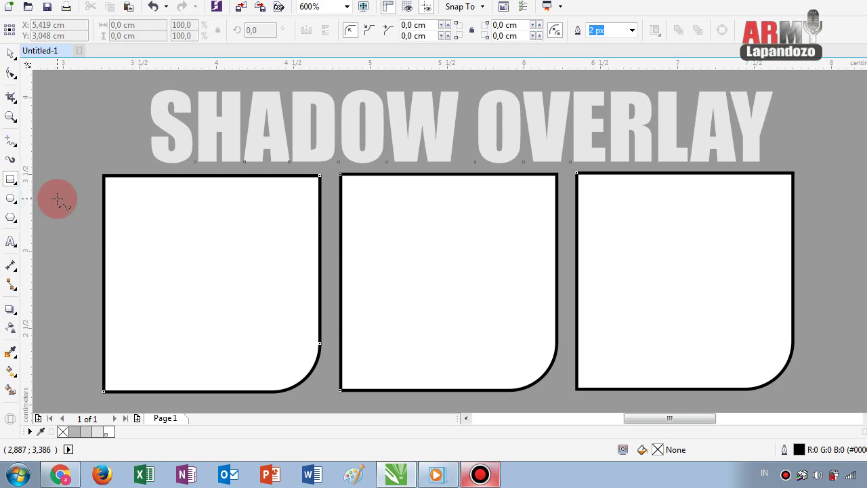
{"action": "left_click", "coordinate": [127, 299]}
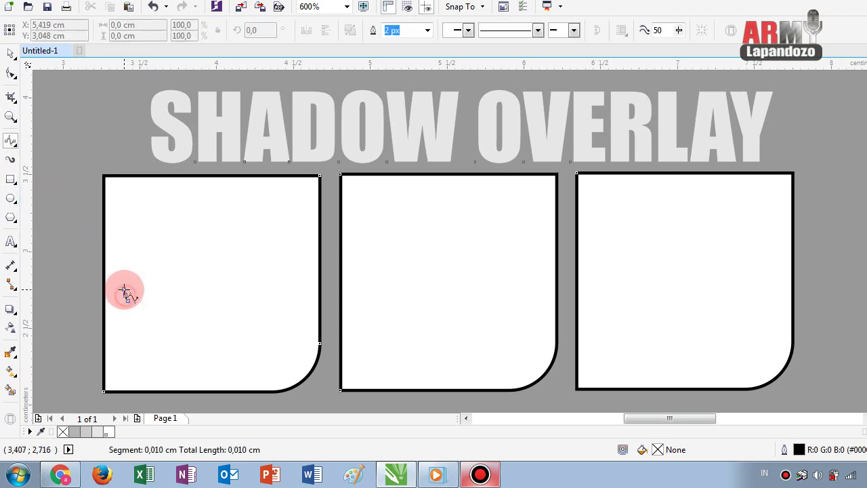
{"action": "left_click", "coordinate": [122, 276]}
{"action": "left_click", "coordinate": [129, 265]}
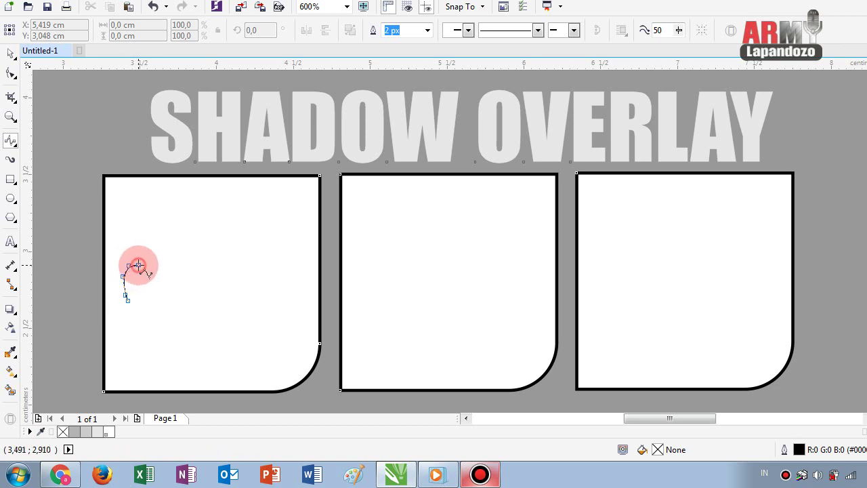
{"action": "left_click", "coordinate": [138, 265]}
{"action": "left_click", "coordinate": [142, 256]}
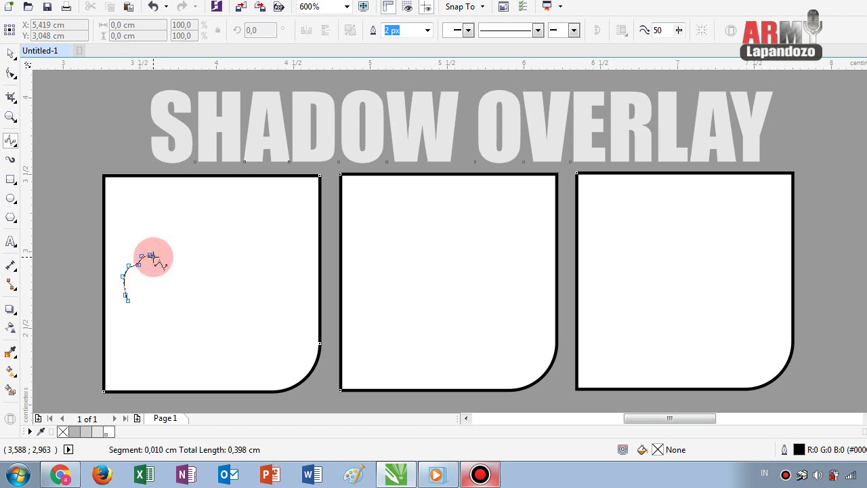
{"action": "left_click", "coordinate": [164, 256]}
Step: Trace the leaf's right side, bottom and tail, closing the curve on its start point
{"action": "left_click", "coordinate": [172, 260]}
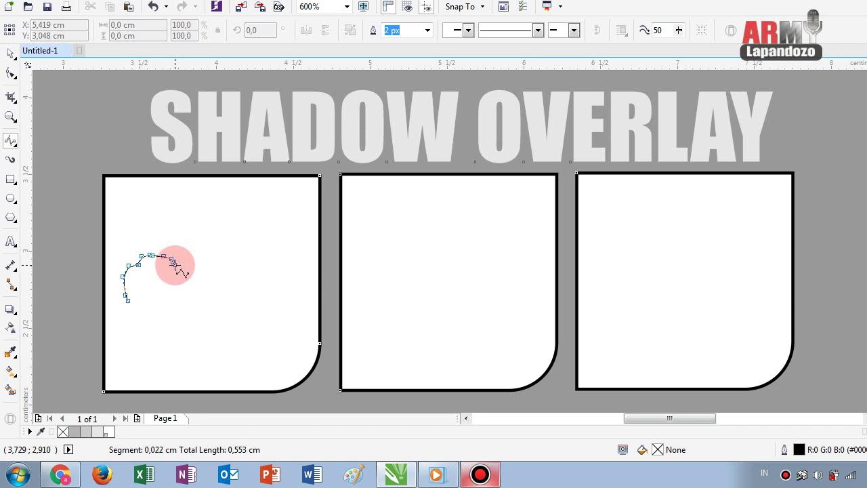
{"action": "left_click", "coordinate": [174, 268]}
{"action": "left_click", "coordinate": [180, 276]}
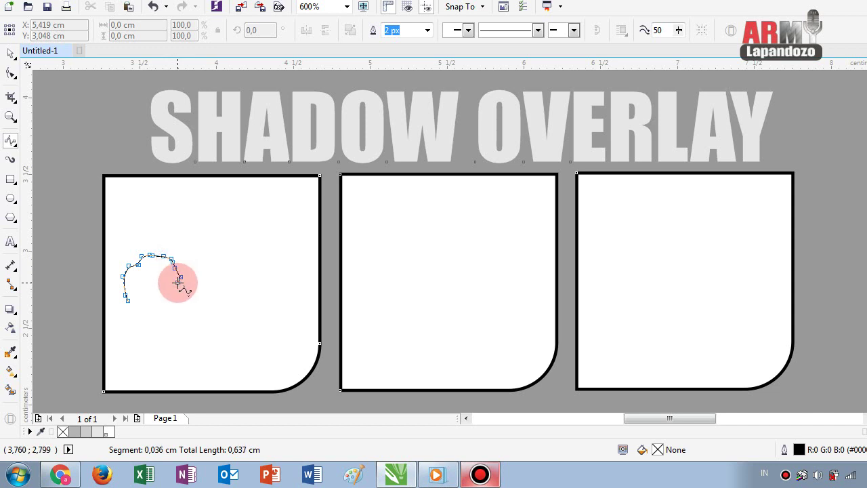
{"action": "left_click", "coordinate": [169, 287]}
{"action": "left_click", "coordinate": [156, 299]}
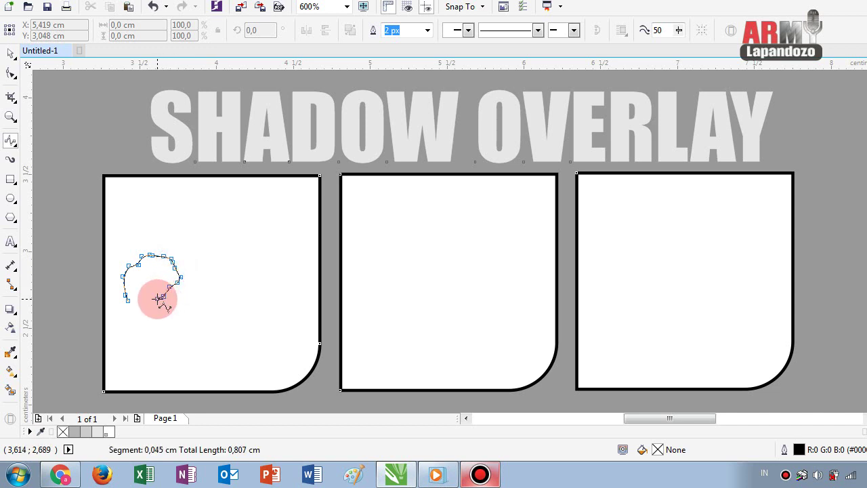
{"action": "left_click", "coordinate": [145, 297]}
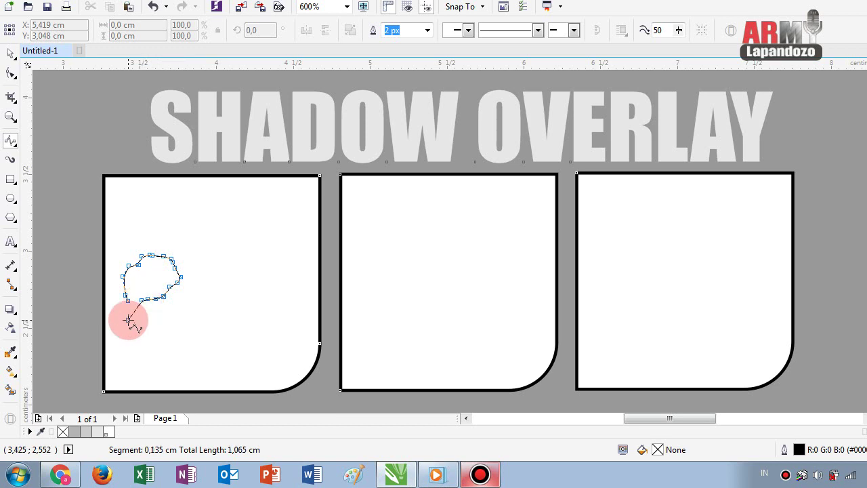
{"action": "left_click", "coordinate": [128, 319]}
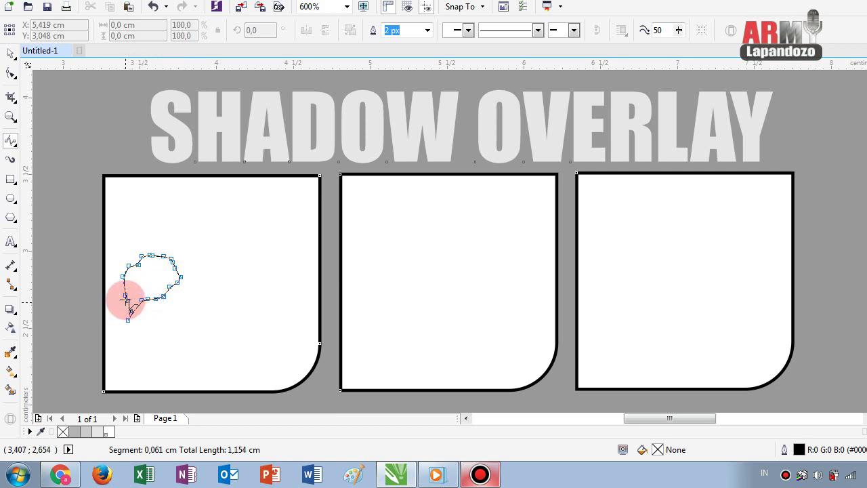
{"action": "left_click", "coordinate": [127, 299]}
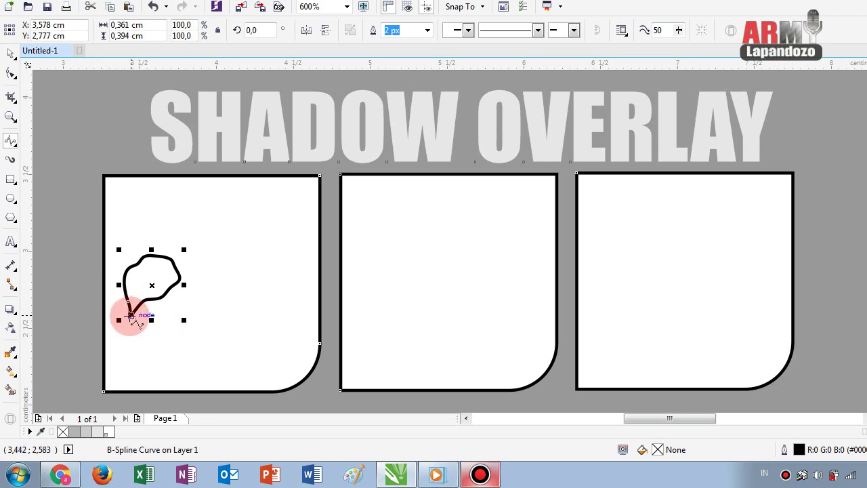
Step: Draw the central midrib vein from the leaf's tail to its upper-right edge
{"action": "left_click_drag", "start_coordinate": [131, 315], "coordinate": [142, 282]}
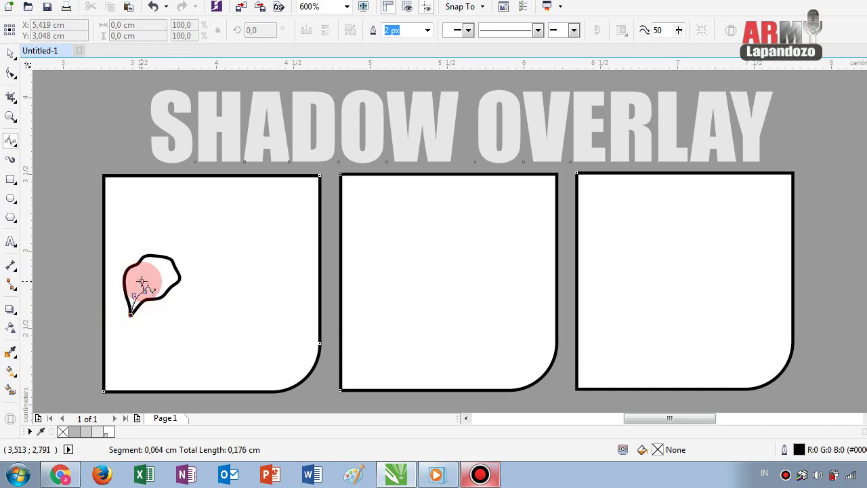
{"action": "left_click", "coordinate": [142, 281]}
{"action": "left_click", "coordinate": [160, 273]}
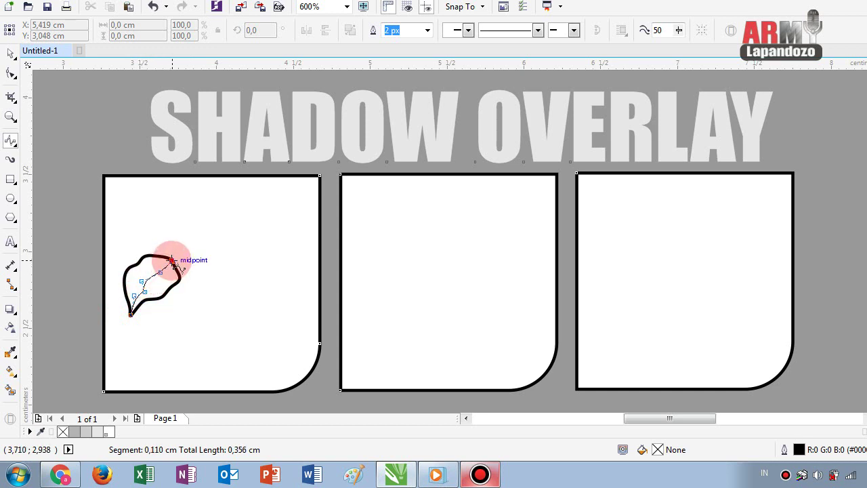
{"action": "double_click", "coordinate": [173, 261]}
Step: Add branching side veins running to the leaf's top and right edges
{"action": "left_click", "coordinate": [144, 279]}
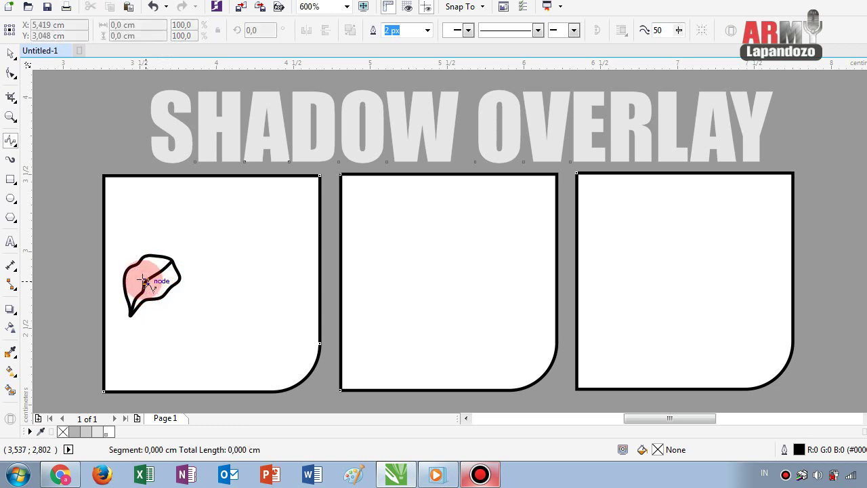
{"action": "left_click", "coordinate": [142, 267]}
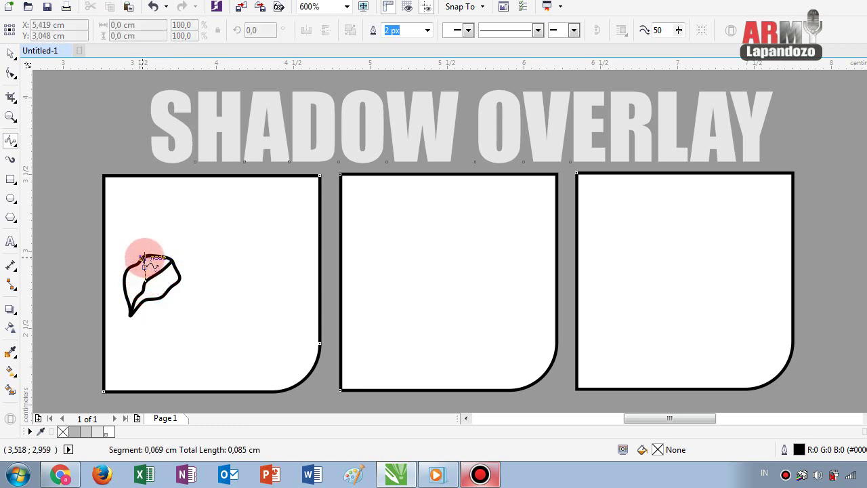
{"action": "double_click", "coordinate": [142, 253]}
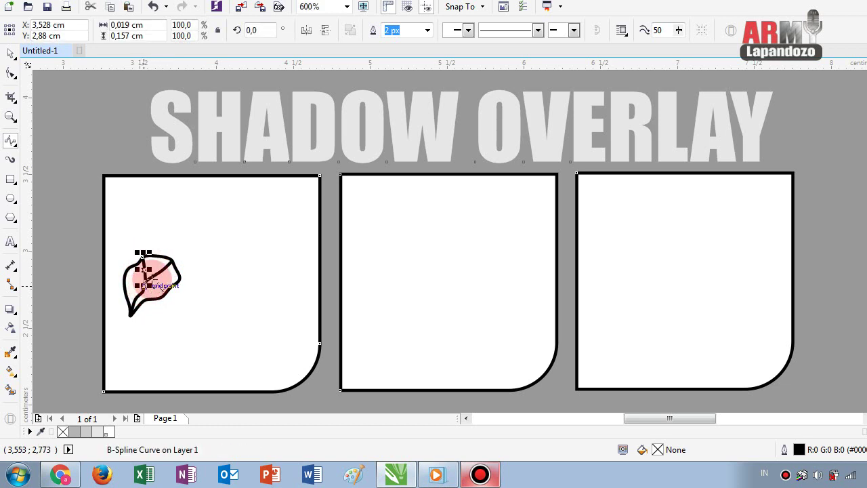
{"action": "left_click", "coordinate": [151, 283]}
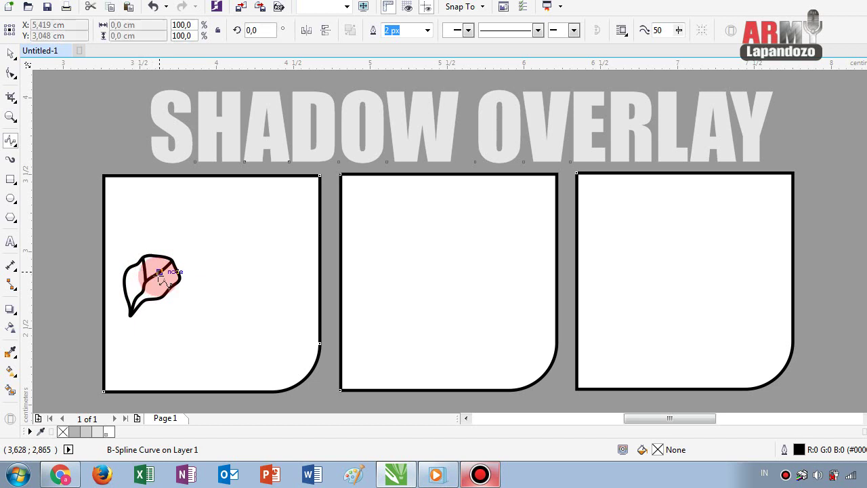
{"action": "left_click", "coordinate": [160, 272]}
{"action": "left_click", "coordinate": [173, 282]}
{"action": "left_click", "coordinate": [179, 276]}
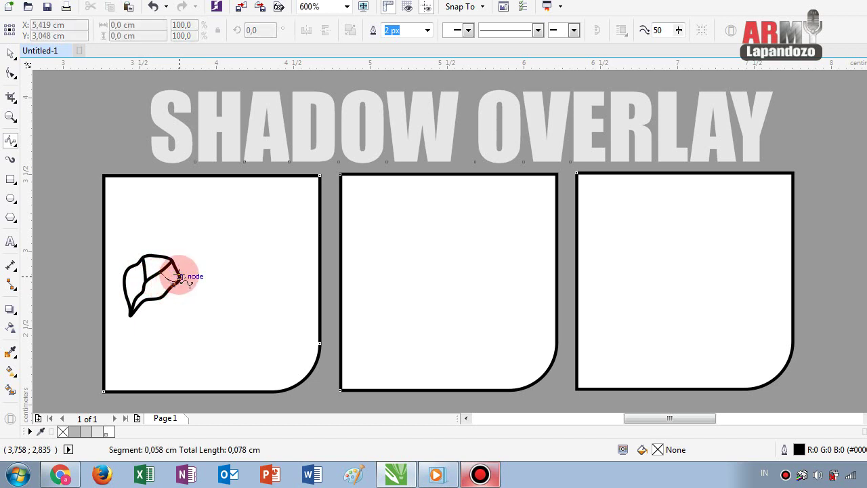
{"action": "left_click", "coordinate": [180, 276]}
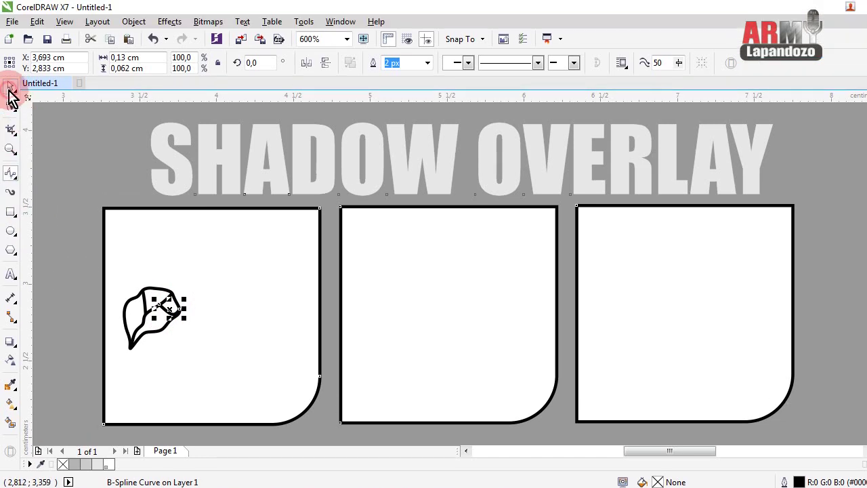
Step: Undo an accidental move, then group the leaf outline and its veins as 4 objects
{"action": "left_click", "coordinate": [10, 86]}
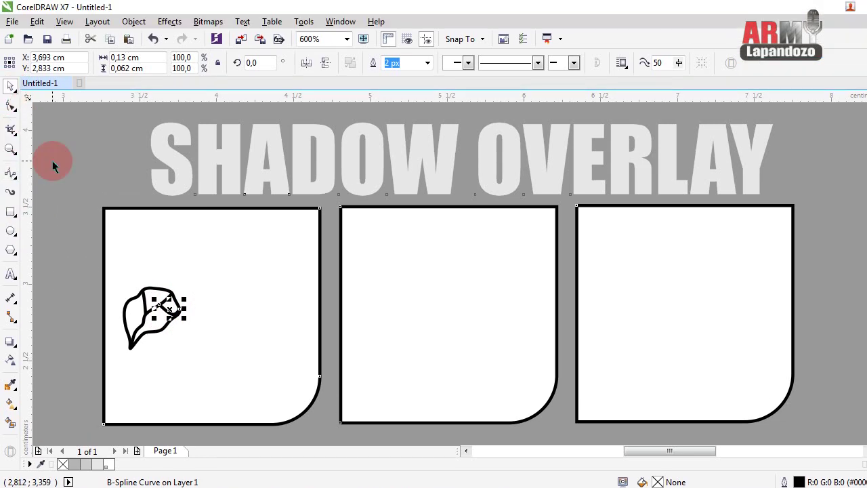
{"action": "mouse_move", "coordinate": [68, 242]}
{"action": "left_mouse_down"}
{"action": "mouse_move", "coordinate": [194, 361]}
{"action": "mouse_move", "coordinate": [188, 354]}
{"action": "left_mouse_up"}
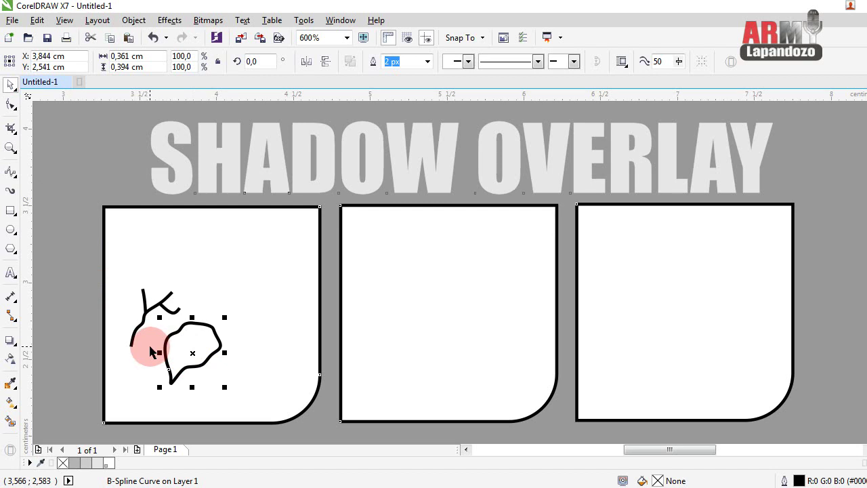
{"action": "key", "text": "ctrl+z"}
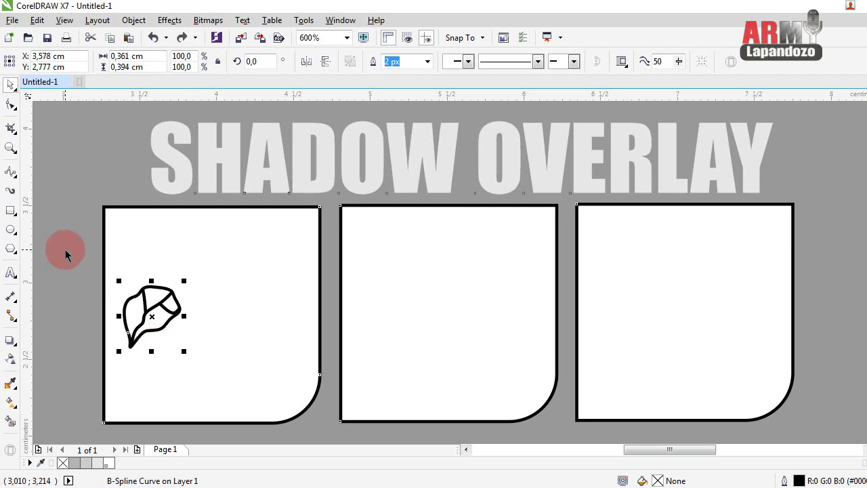
{"action": "left_click_drag", "start_coordinate": [65, 249], "coordinate": [170, 330]}
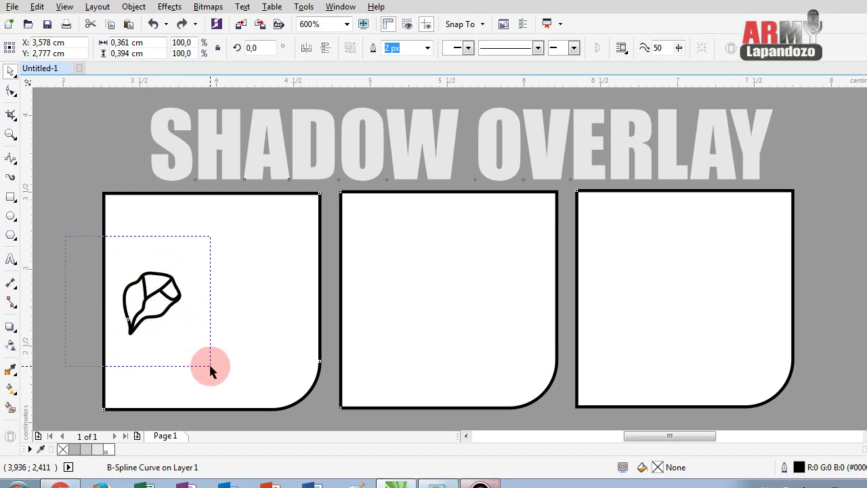
{"action": "left_click_drag", "start_coordinate": [202, 369], "coordinate": [209, 363]}
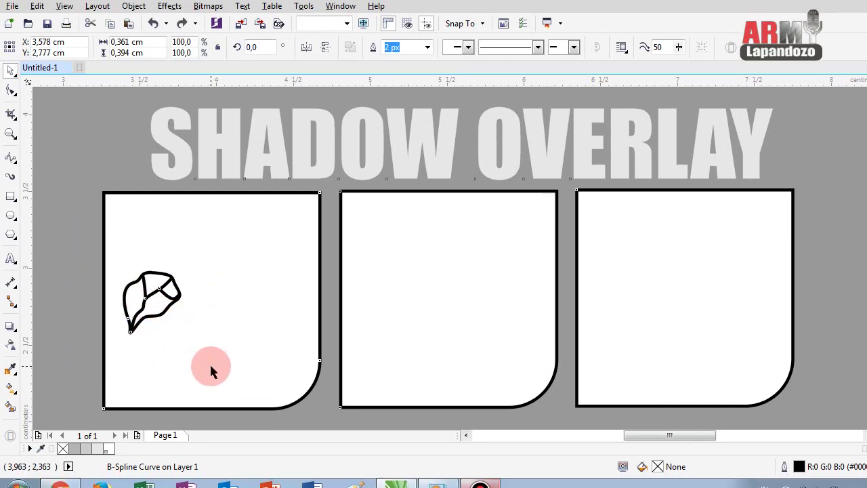
{"action": "mouse_move", "coordinate": [82, 249]}
{"action": "left_mouse_down"}
{"action": "mouse_move", "coordinate": [199, 340]}
{"action": "mouse_move", "coordinate": [203, 356]}
{"action": "left_mouse_up"}
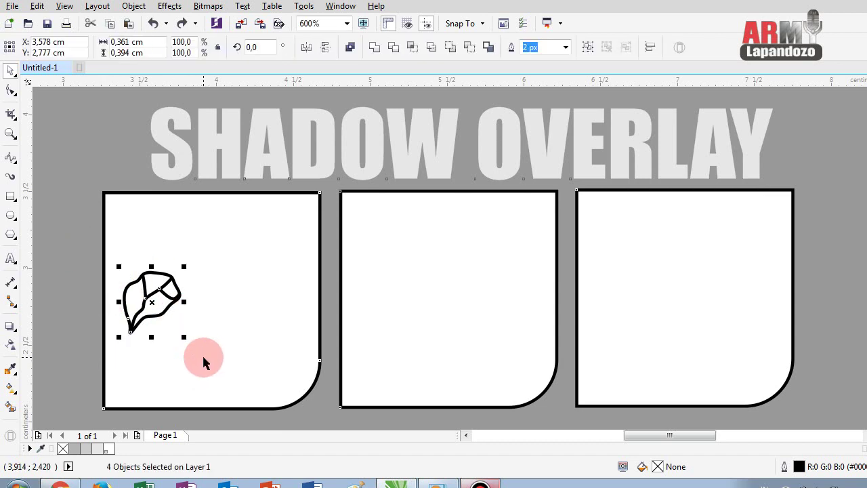
{"action": "key", "text": "ctrl+g"}
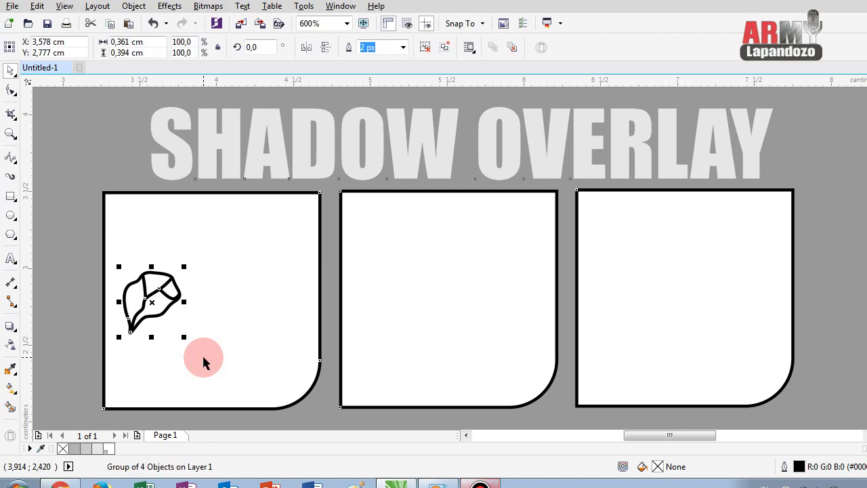
Step: Place a copy of the leaf below the first, scaled to 75.7% and rotated 284.239°
{"action": "left_click_drag", "start_coordinate": [156, 301], "coordinate": [202, 359]}
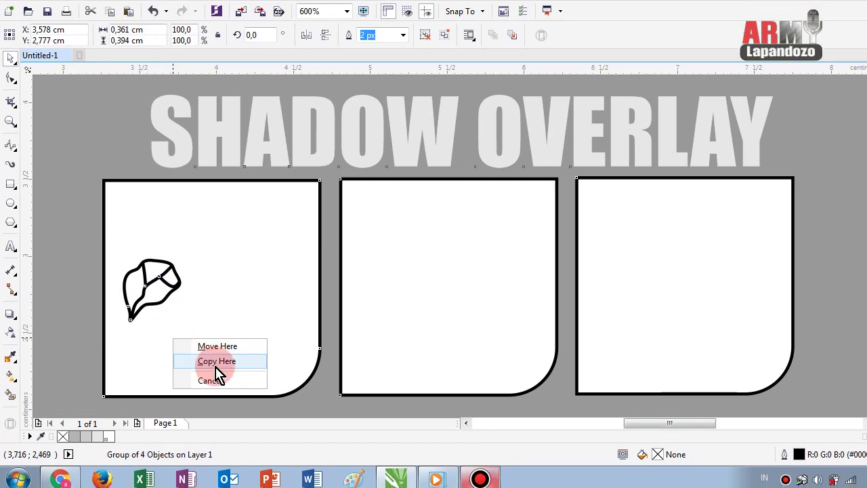
{"action": "left_click", "coordinate": [210, 372]}
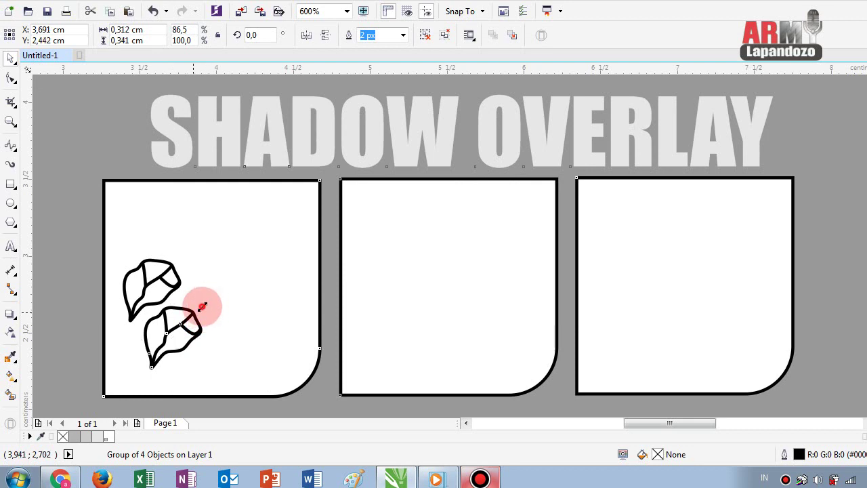
{"action": "left_click_drag", "start_coordinate": [205, 303], "coordinate": [175, 339]}
{"action": "left_click", "coordinate": [174, 338]}
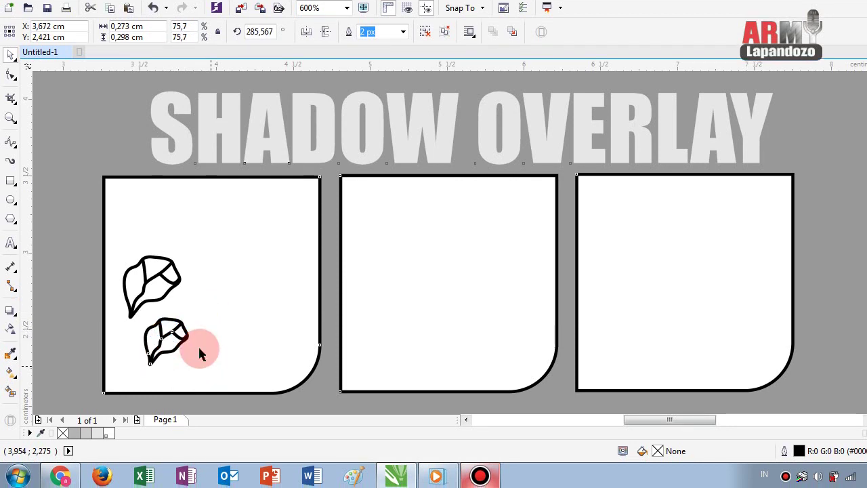
{"action": "mouse_move", "coordinate": [195, 315]}
{"action": "left_mouse_down"}
{"action": "mouse_move", "coordinate": [178, 345]}
{"action": "mouse_move", "coordinate": [149, 336]}
{"action": "left_mouse_up"}
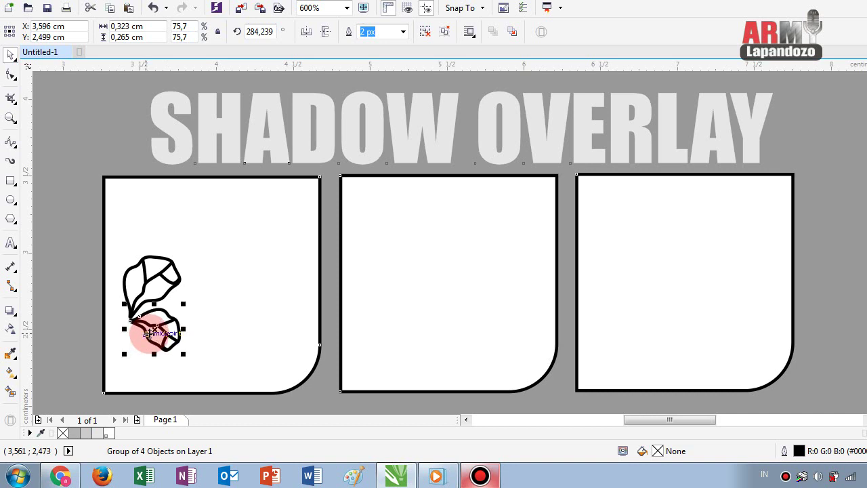
{"action": "left_click_drag", "start_coordinate": [150, 332], "coordinate": [151, 332]}
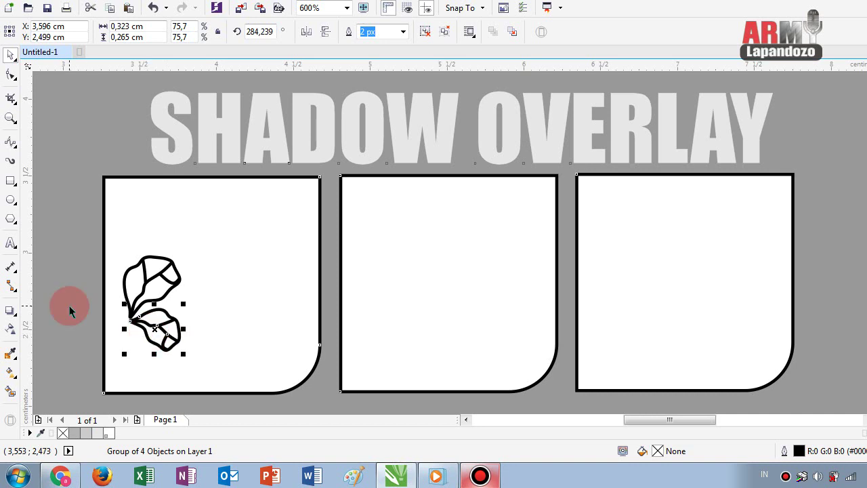
Step: Trace a B-spline stem from the panel's lower-left corner between the leaves to a curled tip
{"action": "left_click", "coordinate": [14, 144]}
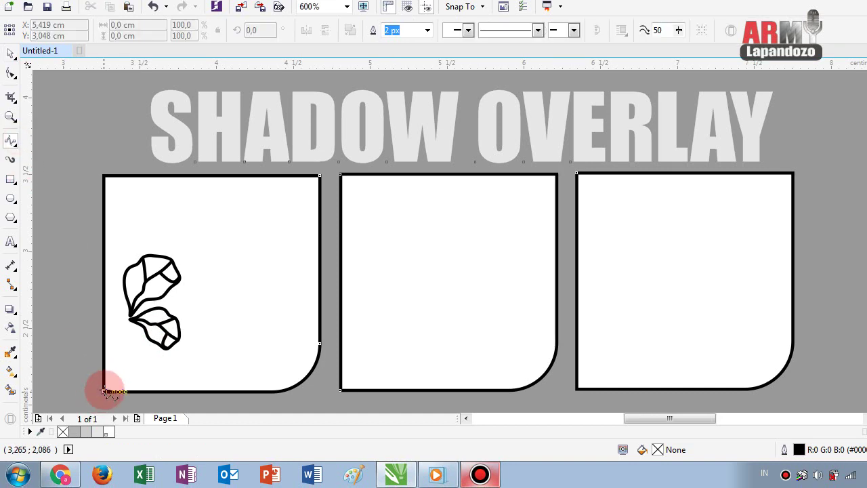
{"action": "left_click", "coordinate": [104, 390]}
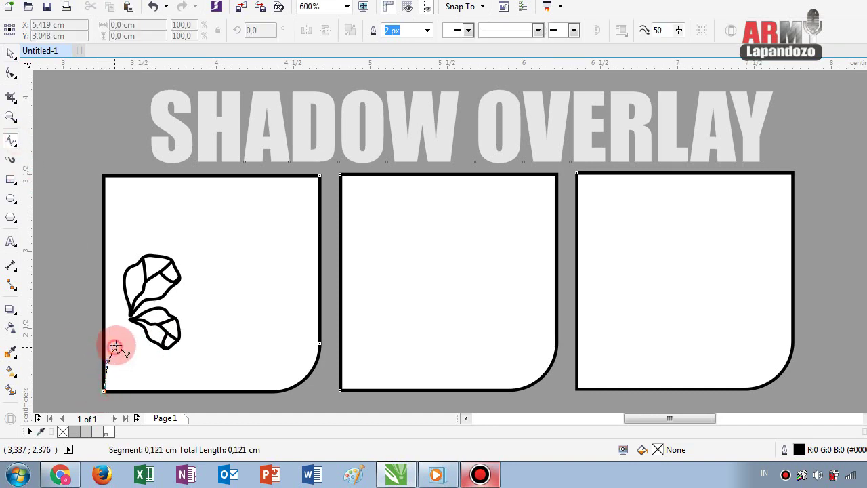
{"action": "left_click", "coordinate": [113, 347]}
{"action": "left_click", "coordinate": [130, 310]}
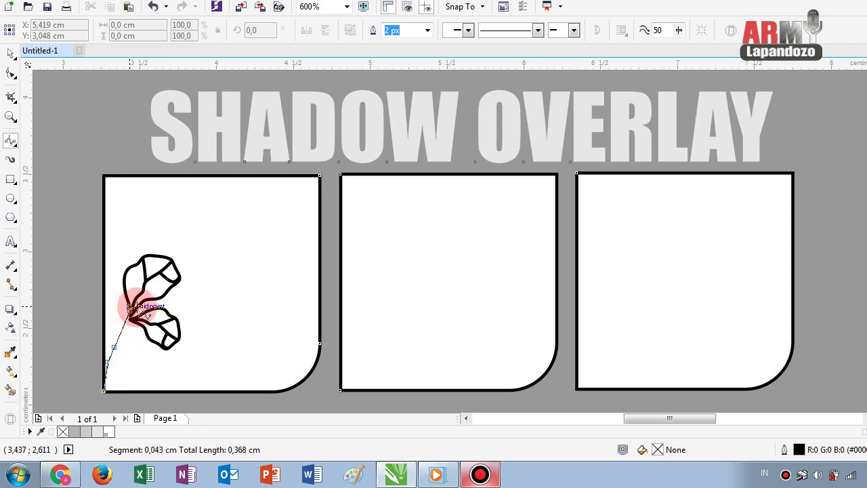
{"action": "left_click", "coordinate": [185, 296]}
{"action": "left_click", "coordinate": [196, 277]}
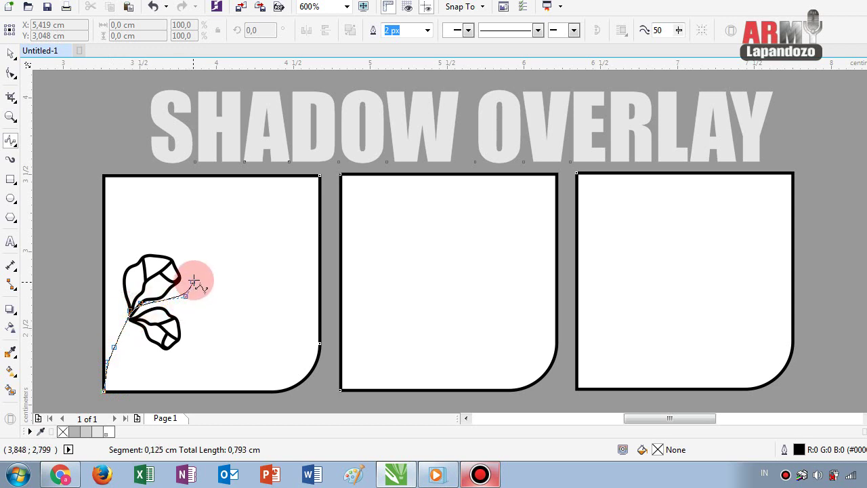
{"action": "left_click", "coordinate": [194, 251]}
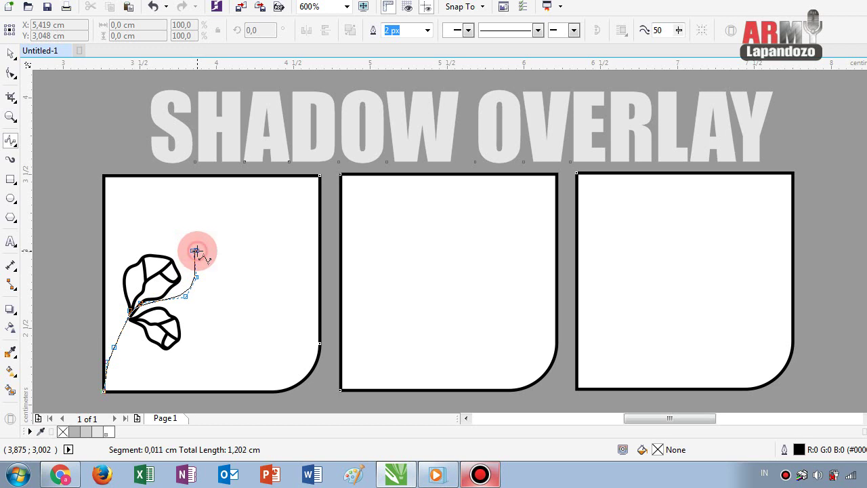
{"action": "left_click", "coordinate": [195, 252]}
{"action": "left_click", "coordinate": [208, 263]}
{"action": "left_click", "coordinate": [232, 255]}
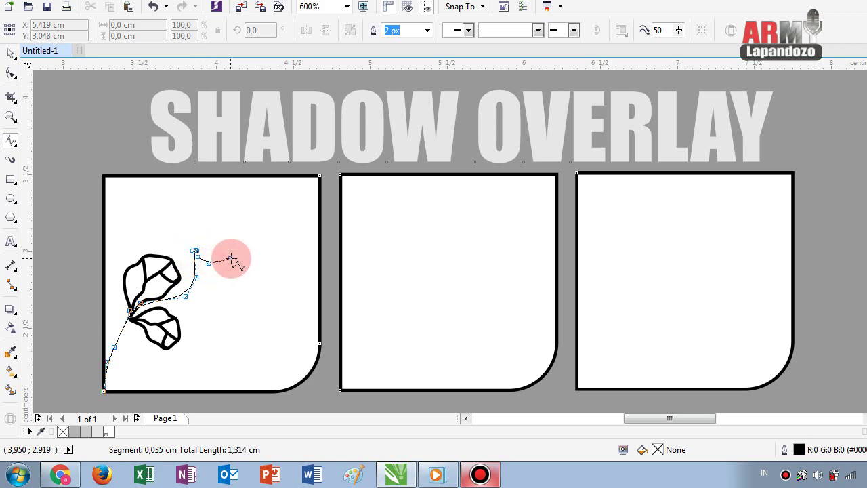
{"action": "left_click", "coordinate": [221, 258]}
{"action": "left_click", "coordinate": [213, 256]}
{"action": "left_click", "coordinate": [207, 270]}
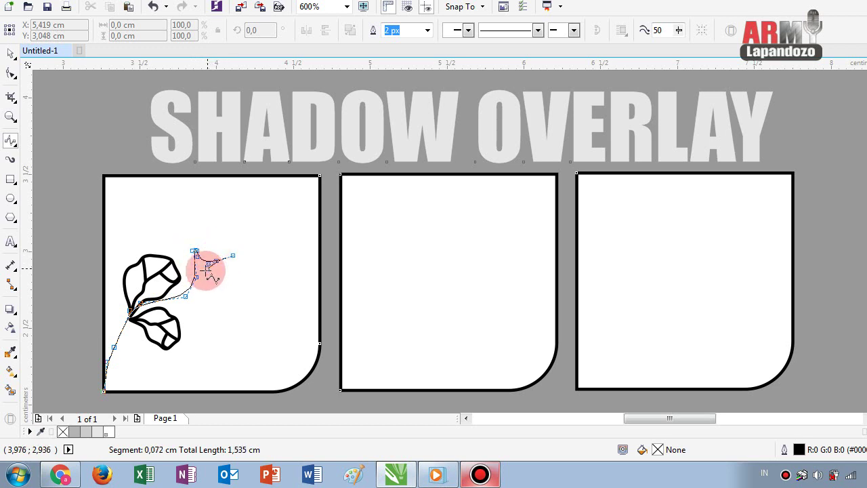
Step: Trace the stem's return edge from the tip back down to the lower-left corner
{"action": "left_click", "coordinate": [201, 262]}
{"action": "left_click", "coordinate": [201, 276]}
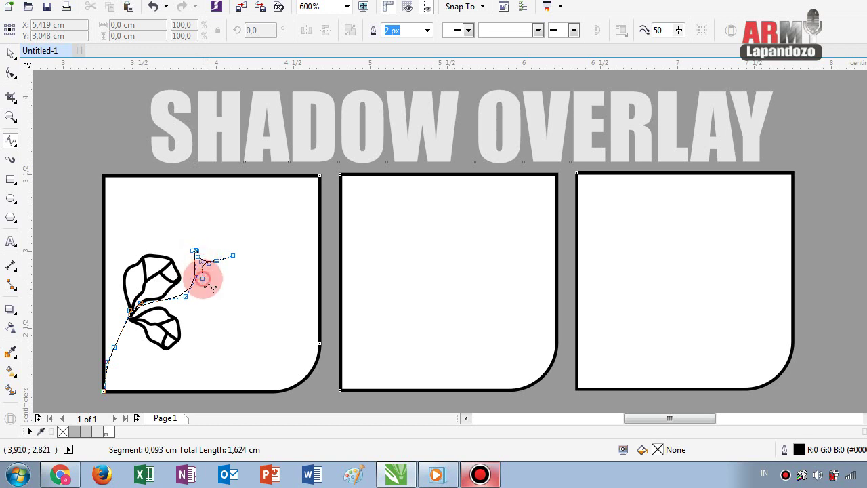
{"action": "left_click", "coordinate": [199, 298]}
{"action": "left_click", "coordinate": [181, 303]}
{"action": "left_click", "coordinate": [159, 307]}
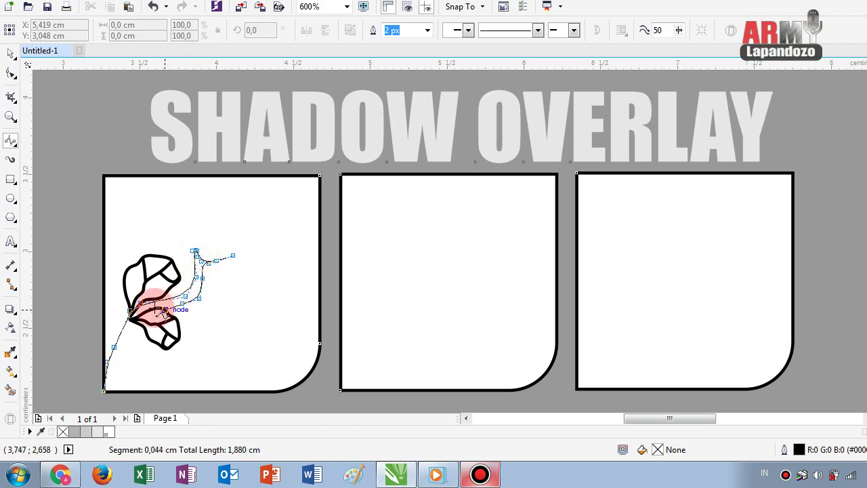
{"action": "left_click", "coordinate": [138, 313]}
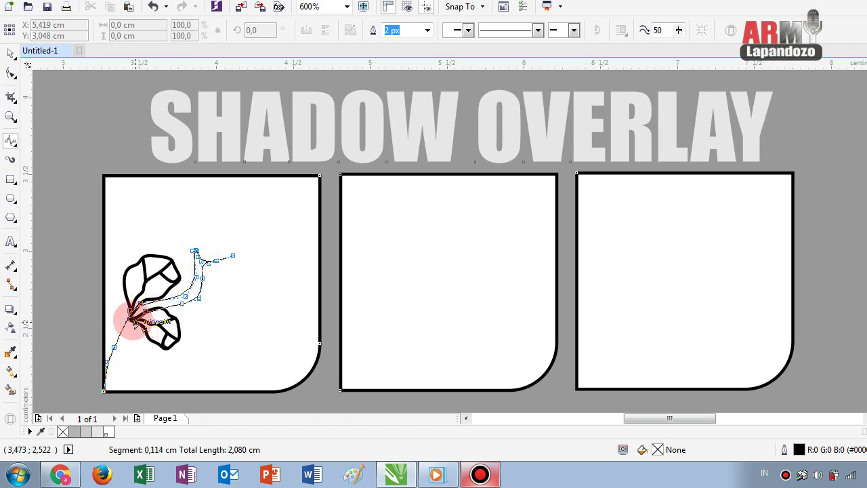
{"action": "left_click", "coordinate": [126, 349]}
{"action": "left_click", "coordinate": [116, 377]}
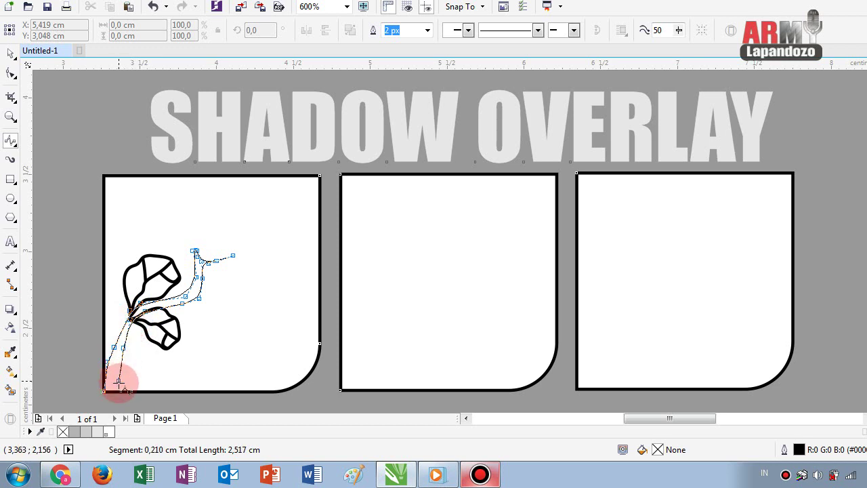
{"action": "left_click", "coordinate": [119, 391]}
{"action": "scroll", "coordinate": [122, 407], "scroll_direction": "down", "scroll_amount": 2}
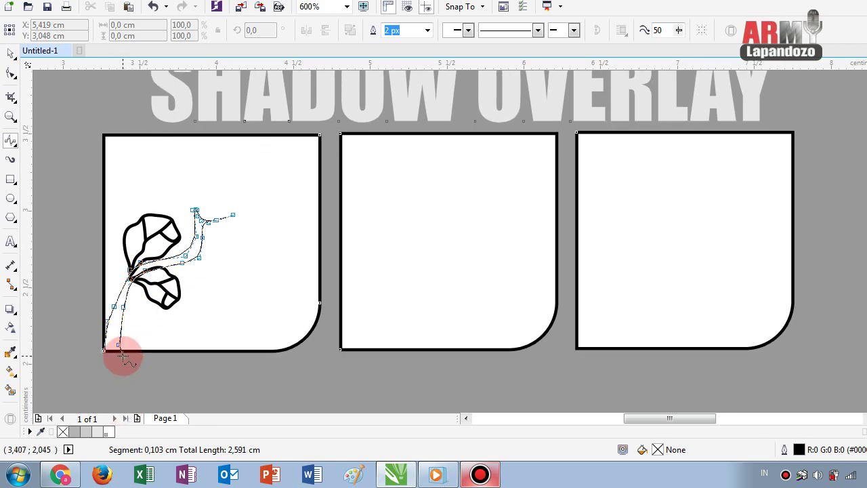
Step: Finish the stem curve and copy the lower leaf to the stem's curled tip
{"action": "double_click", "coordinate": [98, 349]}
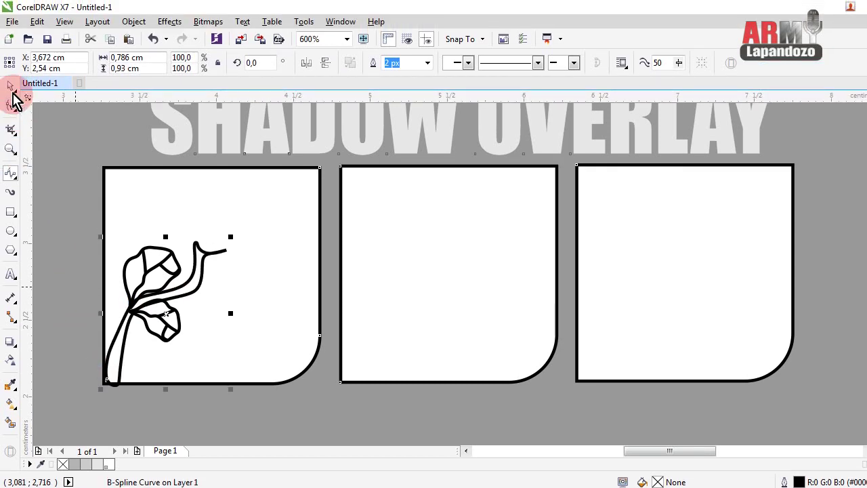
{"action": "left_click", "coordinate": [10, 86]}
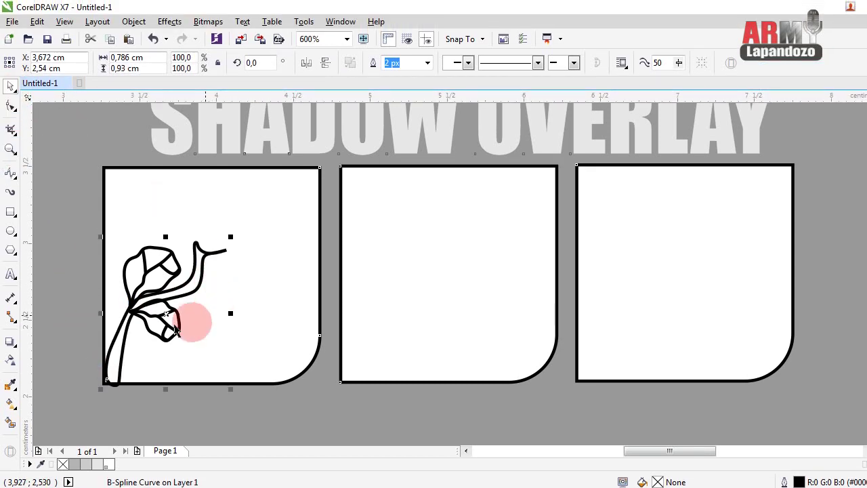
{"action": "double_click", "coordinate": [169, 336]}
{"action": "left_click", "coordinate": [170, 337]}
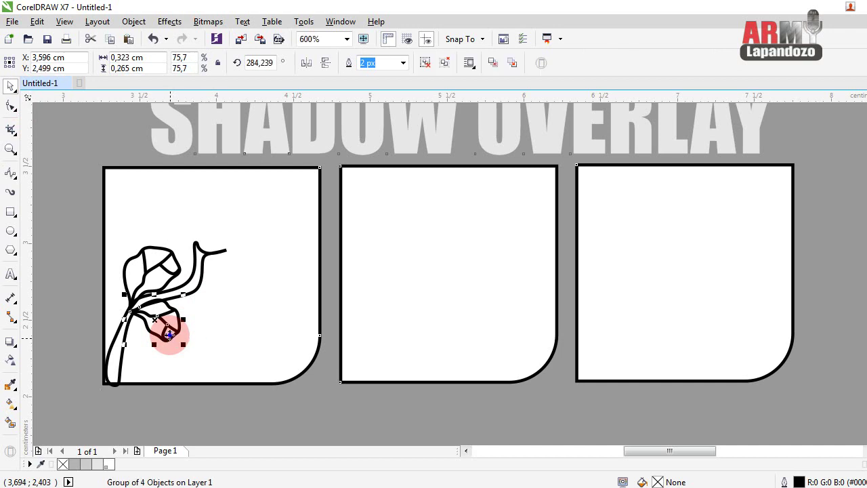
{"action": "mouse_move", "coordinate": [169, 335]}
{"action": "left_mouse_down"}
{"action": "mouse_move", "coordinate": [248, 280]}
{"action": "mouse_move", "coordinate": [271, 286]}
{"action": "left_mouse_up"}
{"action": "left_click", "coordinate": [300, 304]}
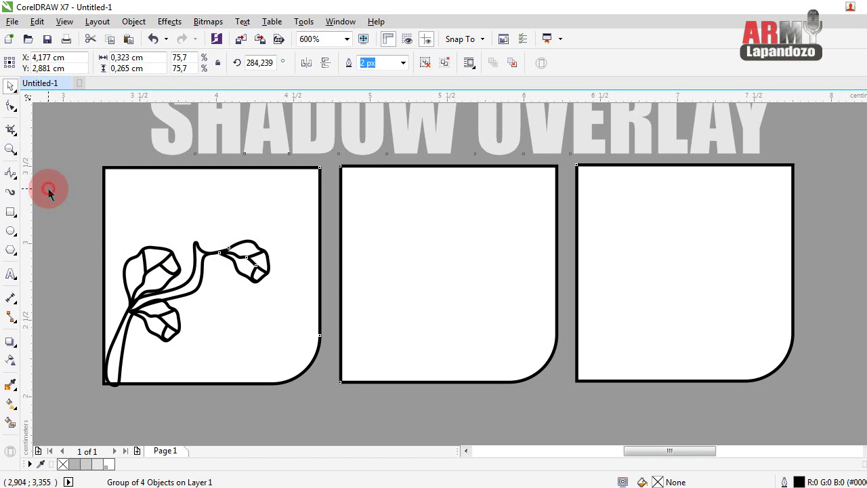
Step: Select all four flower pieces and weld them into one curve
{"action": "left_click_drag", "start_coordinate": [48, 188], "coordinate": [282, 409]}
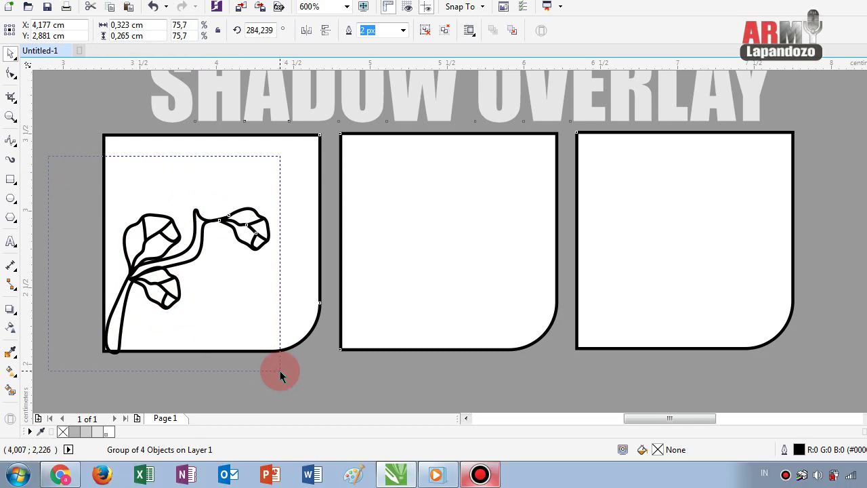
{"action": "left_click_drag", "start_coordinate": [282, 376], "coordinate": [301, 393]}
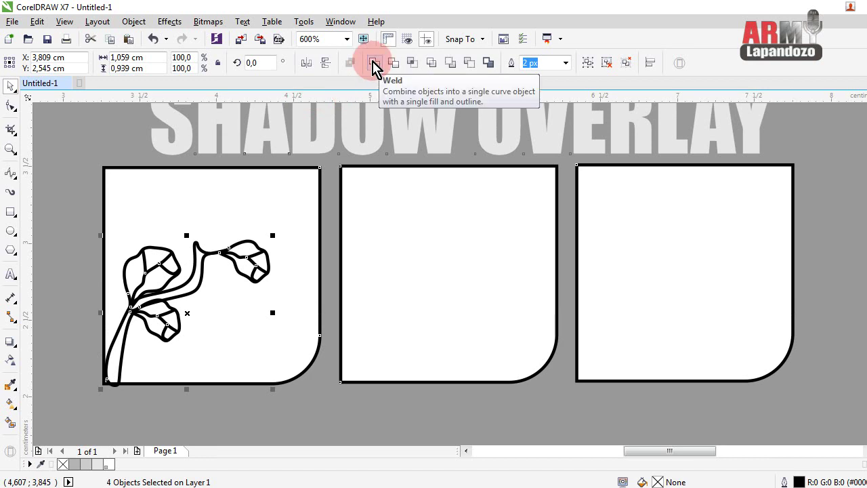
{"action": "left_click", "coordinate": [374, 63]}
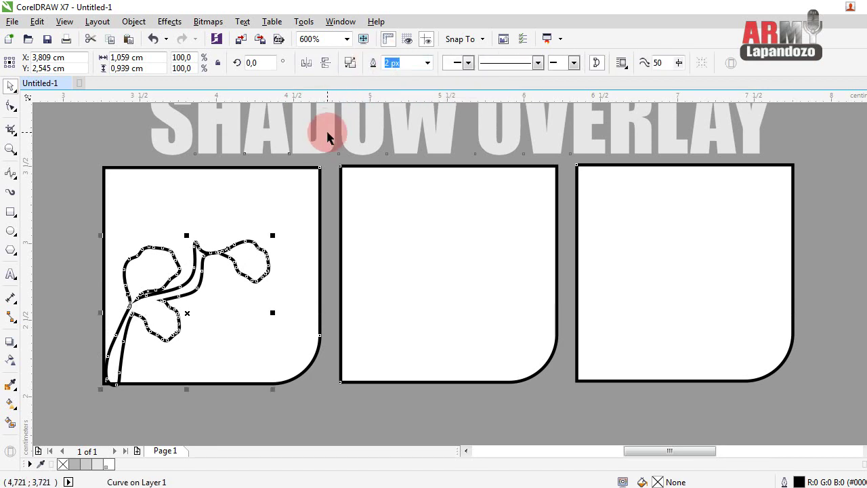
Step: Undo the weld, group the four flower pieces, fill them 40% Black and use Hairline outlines
{"action": "key", "text": "ctrl+z"}
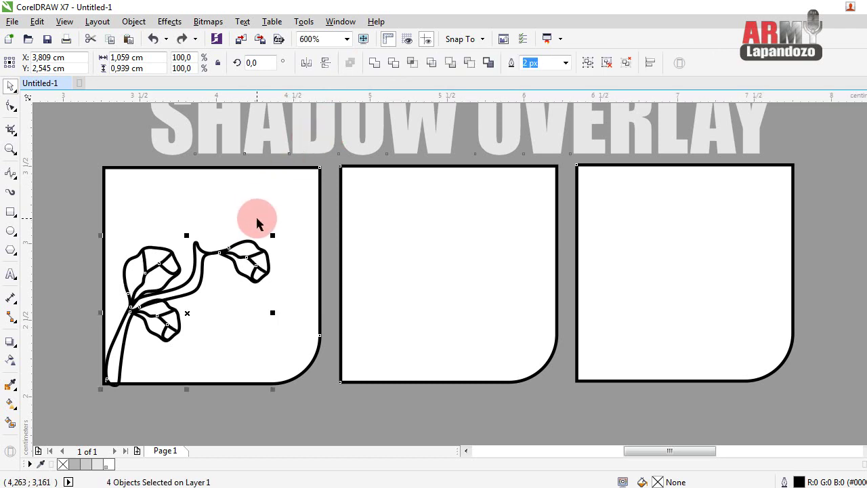
{"action": "key", "text": "ctrl+g"}
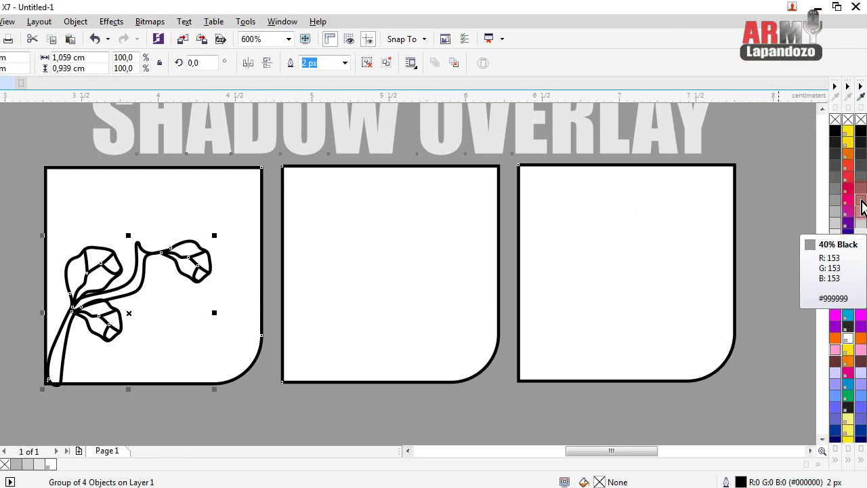
{"action": "left_click", "coordinate": [862, 207]}
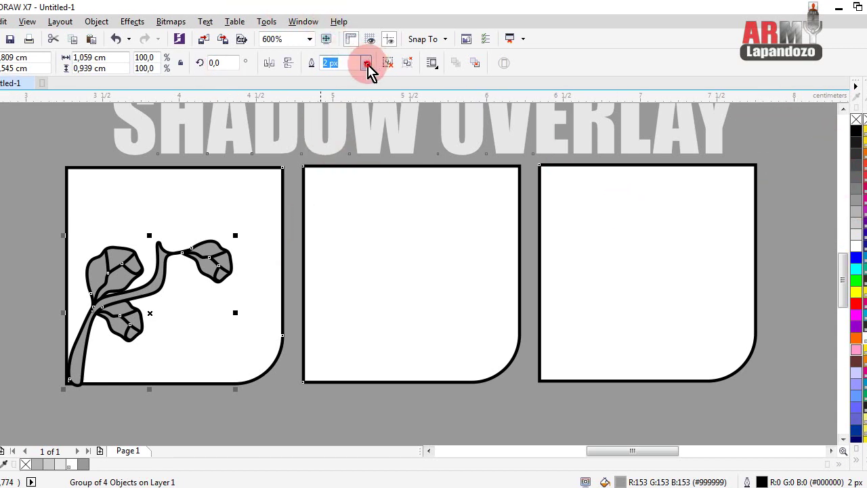
{"action": "left_click", "coordinate": [366, 63]}
{"action": "left_click", "coordinate": [336, 86]}
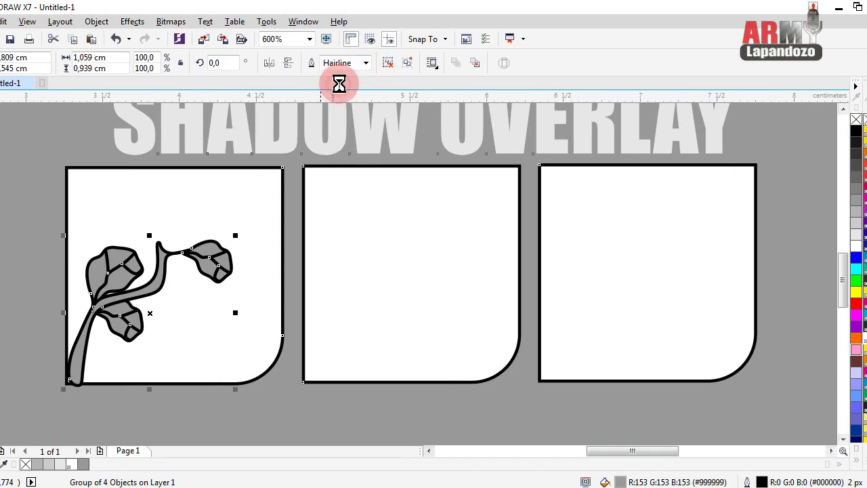
Step: Cast a drop shadow from the flower toward the right and reduce its feathering
{"action": "left_click", "coordinate": [64, 212]}
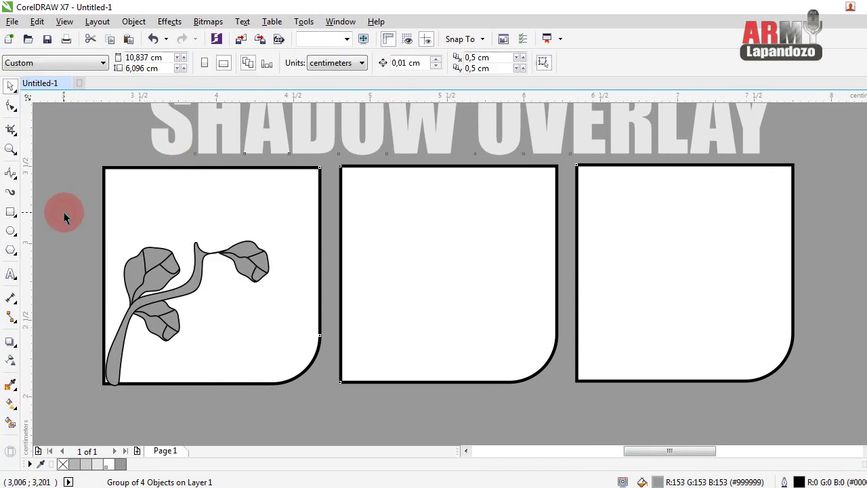
{"action": "left_click_drag", "start_coordinate": [64, 212], "coordinate": [283, 371]}
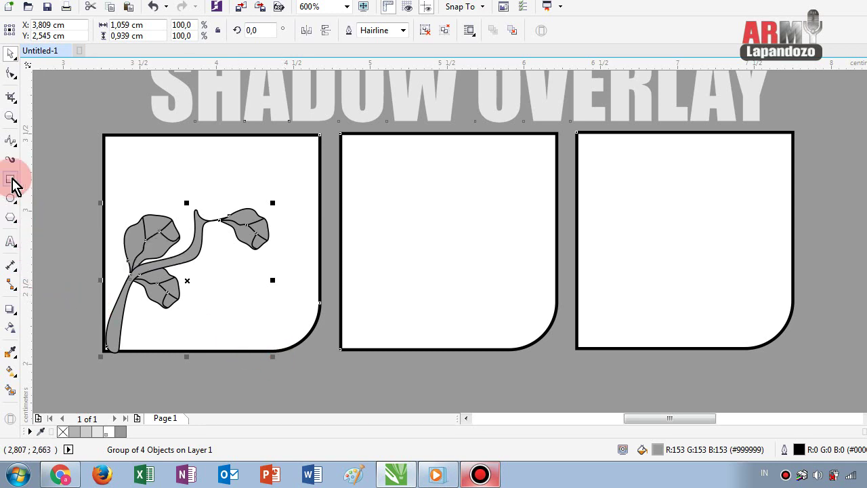
{"action": "left_click", "coordinate": [15, 308]}
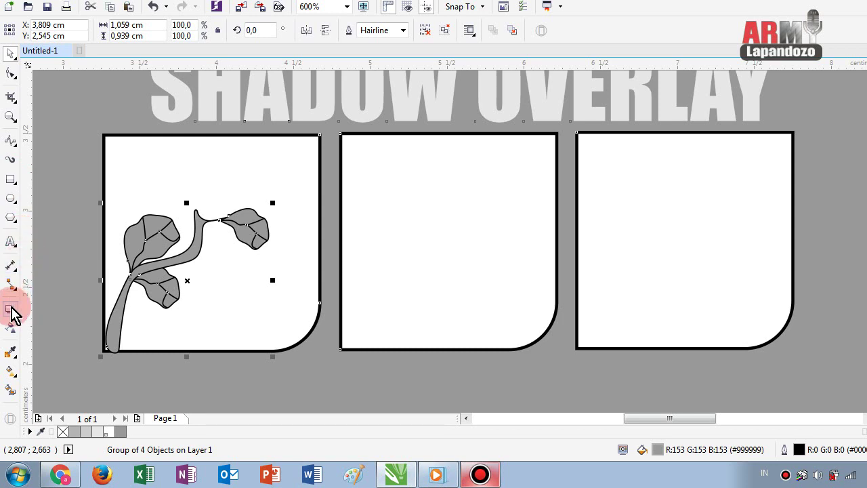
{"action": "mouse_move", "coordinate": [124, 236]}
{"action": "left_mouse_down"}
{"action": "mouse_move", "coordinate": [309, 249]}
{"action": "mouse_move", "coordinate": [299, 254]}
{"action": "left_mouse_up"}
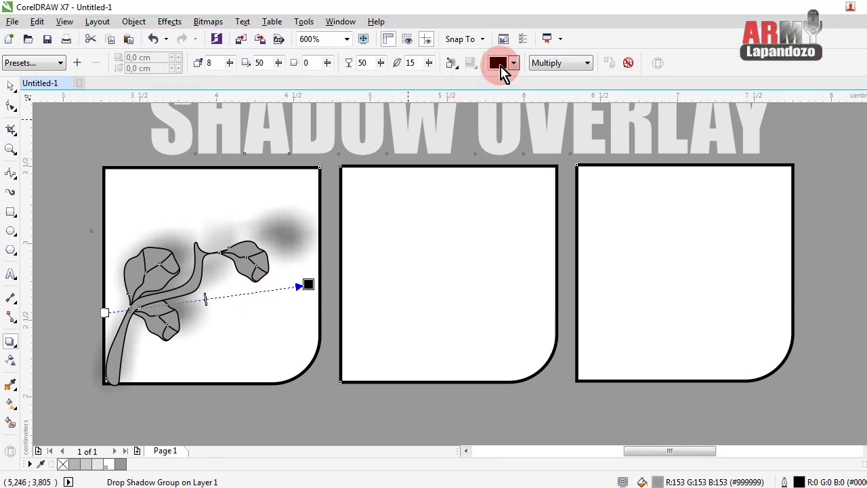
{"action": "left_click", "coordinate": [429, 62]}
{"action": "left_click_drag", "start_coordinate": [430, 85], "coordinate": [426, 83]}
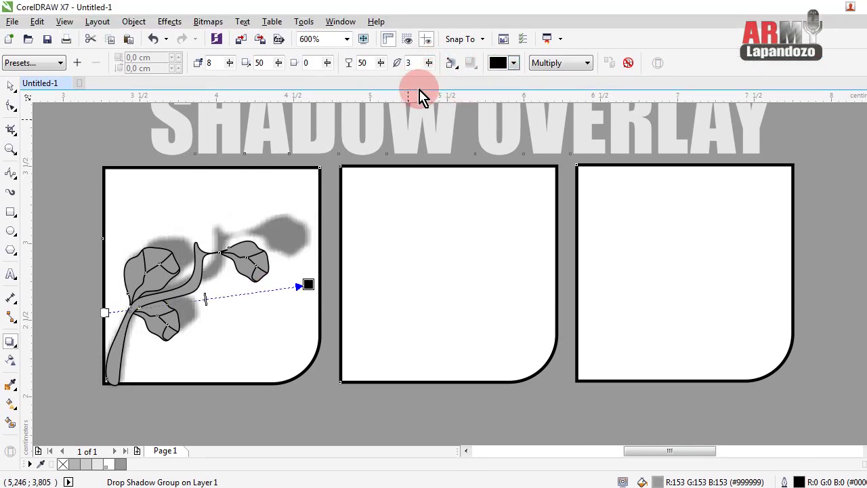
Step: Lower the shadow's opacity, then select the shadowed stem and open its context menu
{"action": "left_click", "coordinate": [381, 63]}
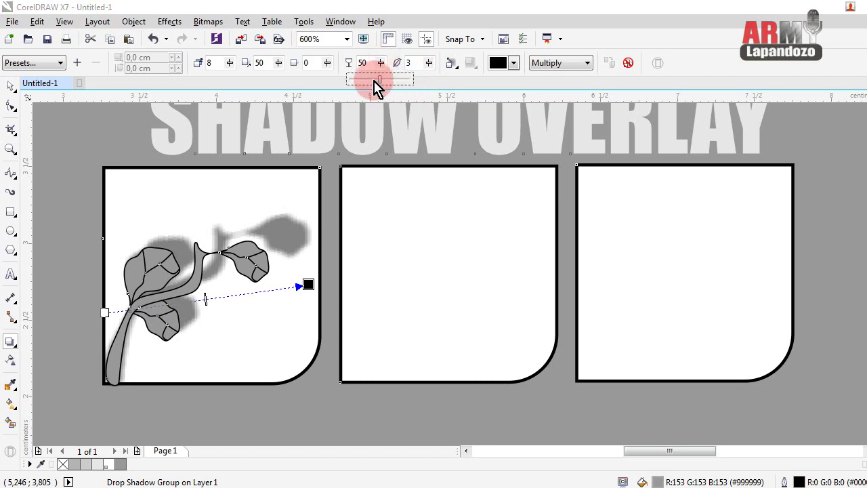
{"action": "left_click_drag", "start_coordinate": [373, 79], "coordinate": [372, 76]}
{"action": "left_click", "coordinate": [381, 63]}
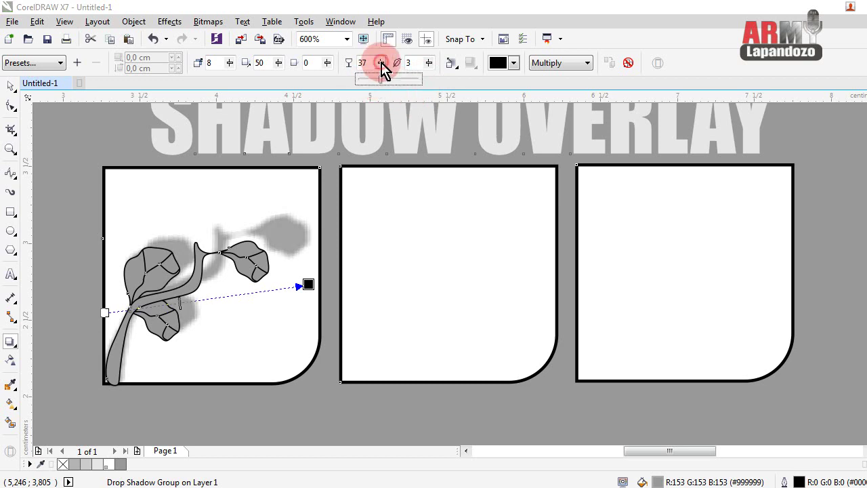
{"action": "left_click_drag", "start_coordinate": [373, 80], "coordinate": [372, 78]}
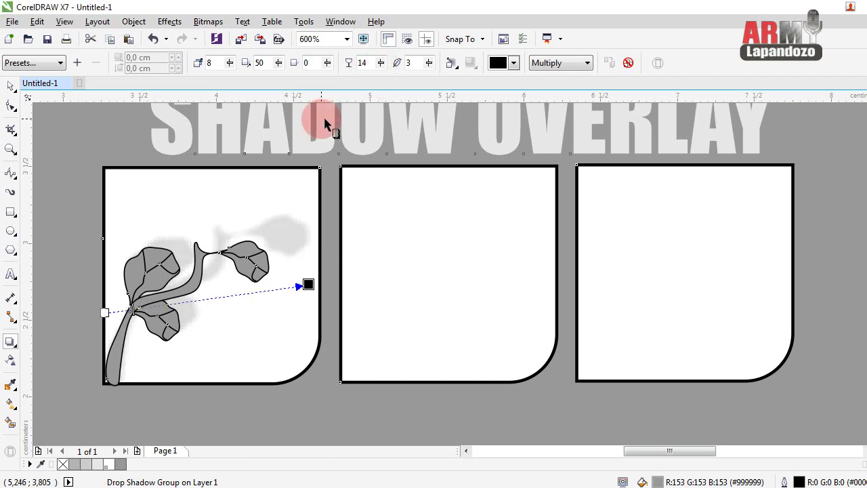
{"action": "left_click", "coordinate": [9, 86]}
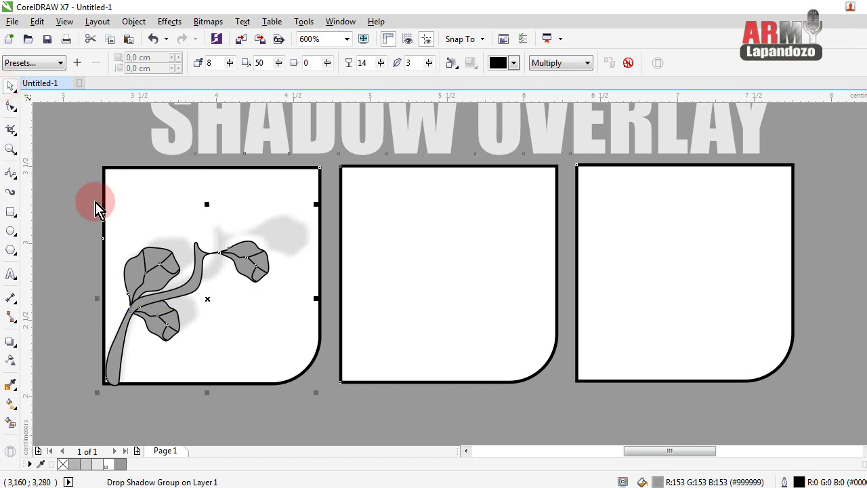
{"action": "left_click", "coordinate": [82, 175]}
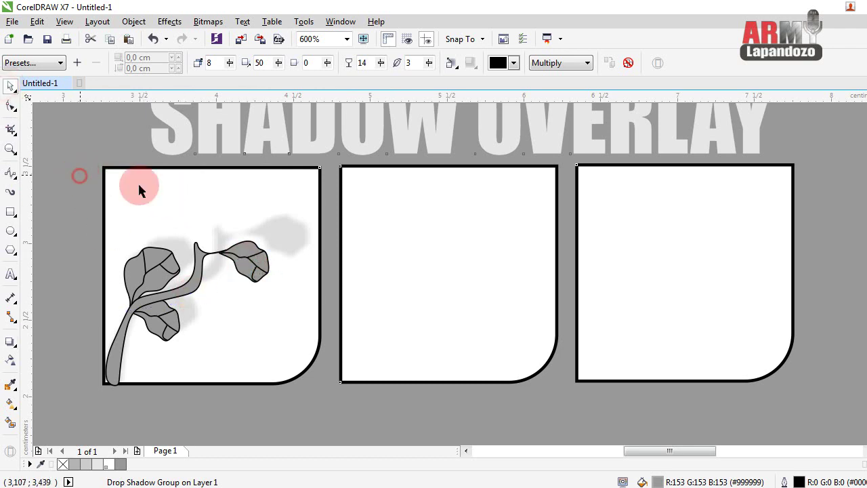
{"action": "left_click", "coordinate": [295, 240]}
{"action": "right_click", "coordinate": [295, 240]}
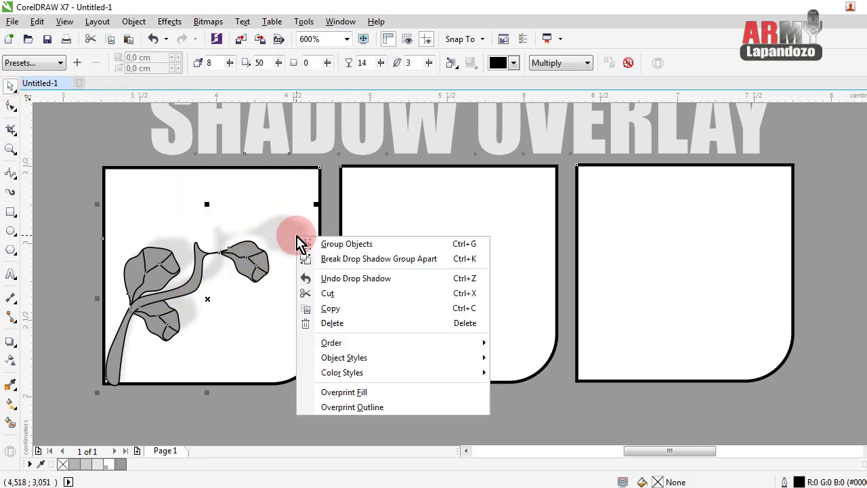
Step: Break off the drop shadow, convert it to curves, and scale the flower group to 58.8%
{"action": "left_click", "coordinate": [348, 258]}
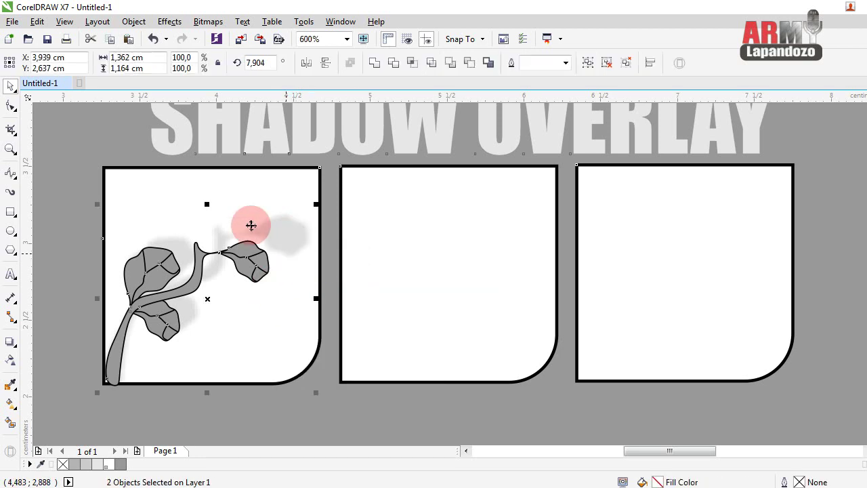
{"action": "left_click", "coordinate": [174, 189]}
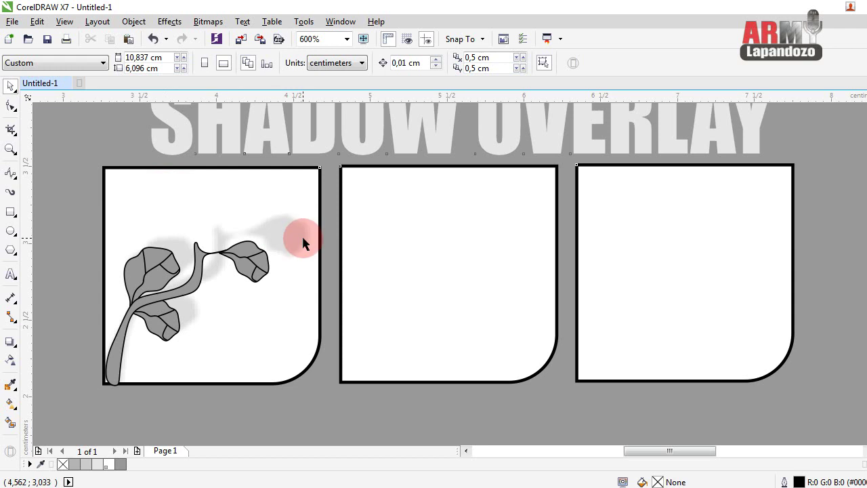
{"action": "left_click", "coordinate": [295, 238]}
{"action": "right_click", "coordinate": [295, 238]}
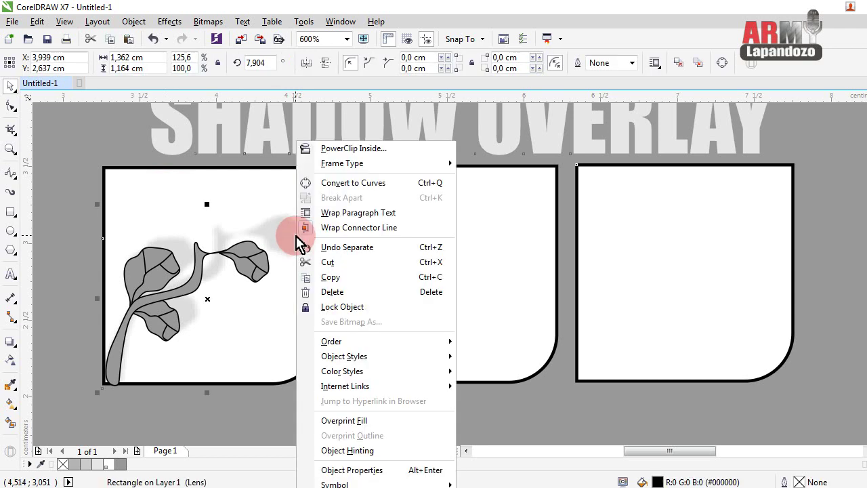
{"action": "left_click", "coordinate": [329, 183]}
{"action": "key", "text": "Escape"}
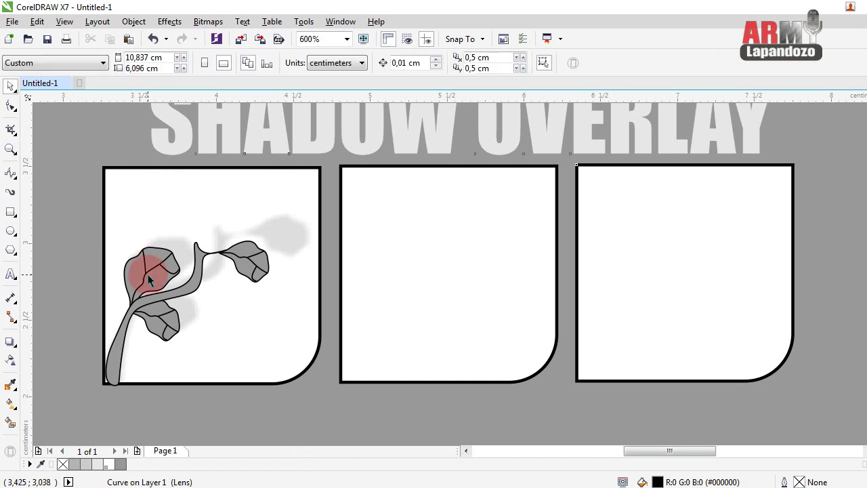
{"action": "left_click", "coordinate": [207, 270]}
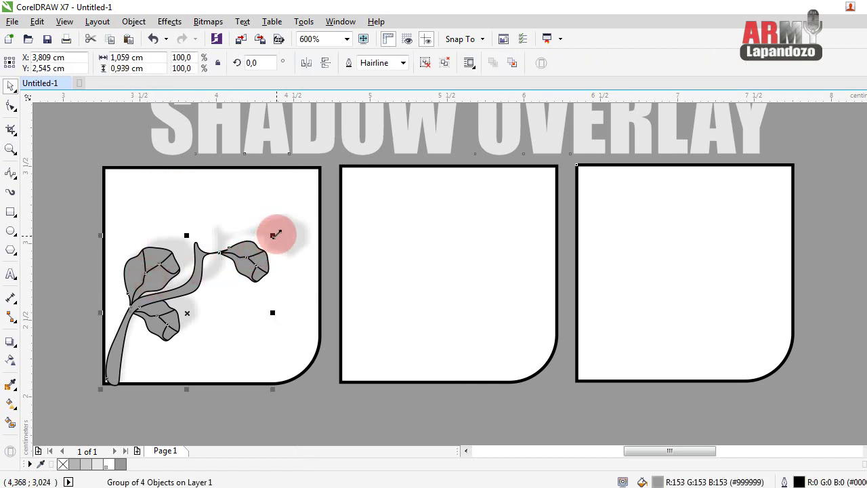
{"action": "mouse_move", "coordinate": [273, 235]}
{"action": "left_mouse_down"}
{"action": "mouse_move", "coordinate": [182, 328]}
{"action": "mouse_move", "coordinate": [184, 270]}
{"action": "mouse_move", "coordinate": [223, 348]}
{"action": "mouse_move", "coordinate": [227, 340]}
{"action": "left_mouse_up"}
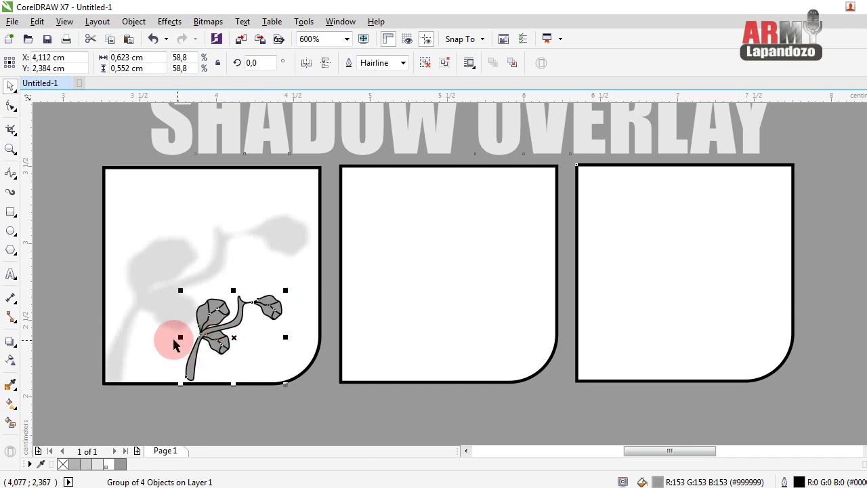
Step: Cast a second drop shadow upward from the shrunken flower, lowering its feathering and opacity
{"action": "left_click", "coordinate": [10, 340]}
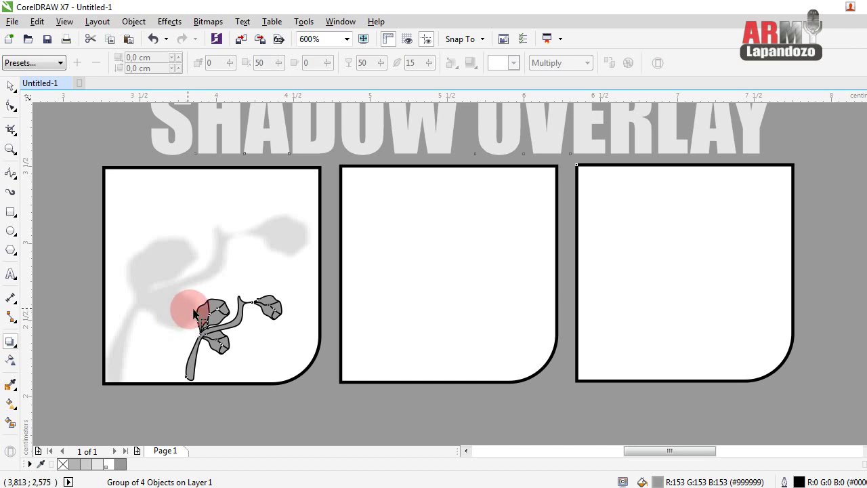
{"action": "mouse_move", "coordinate": [193, 313]}
{"action": "left_mouse_down"}
{"action": "mouse_move", "coordinate": [222, 347]}
{"action": "mouse_move", "coordinate": [252, 256]}
{"action": "left_mouse_up"}
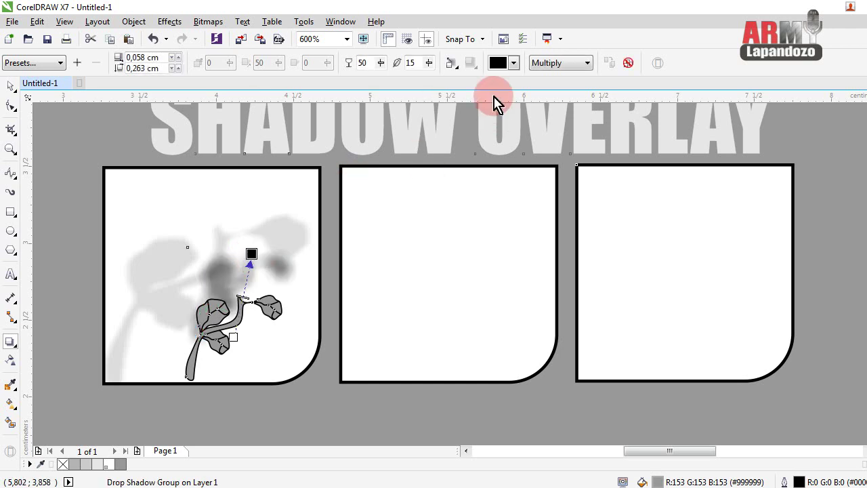
{"action": "left_click_drag", "start_coordinate": [429, 63], "coordinate": [419, 87]}
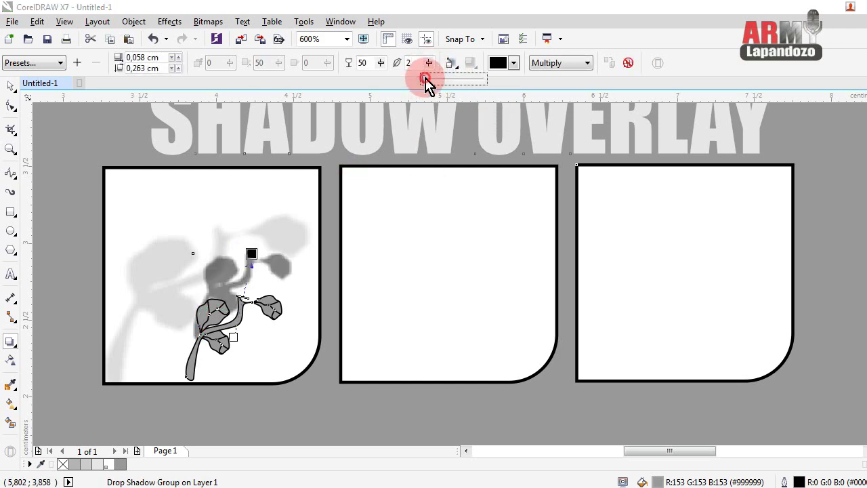
{"action": "left_click", "coordinate": [381, 62]}
{"action": "left_click_drag", "start_coordinate": [372, 82], "coordinate": [368, 83]}
{"action": "left_click", "coordinate": [381, 62]}
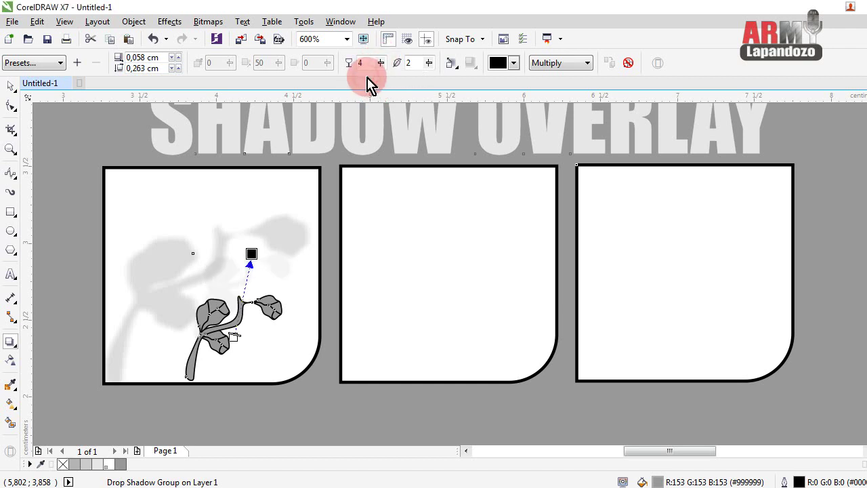
{"action": "left_click", "coordinate": [251, 261]}
{"action": "left_click", "coordinate": [242, 320]}
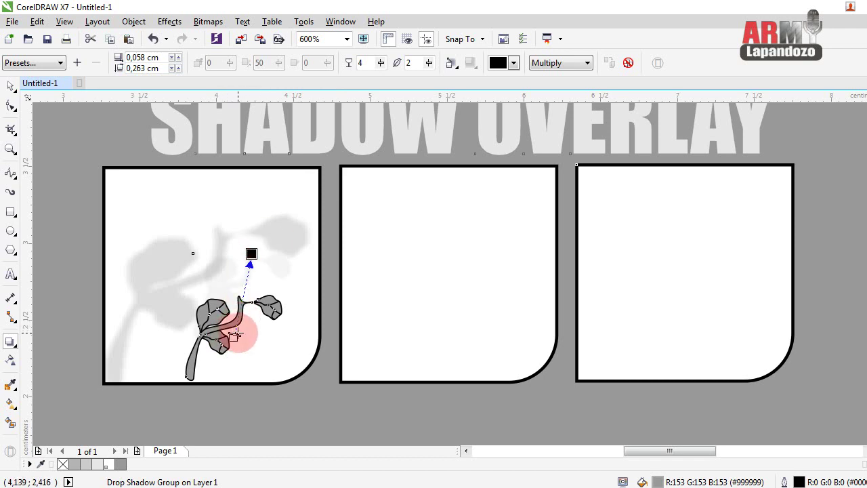
{"action": "left_click_drag", "start_coordinate": [237, 332], "coordinate": [242, 312]}
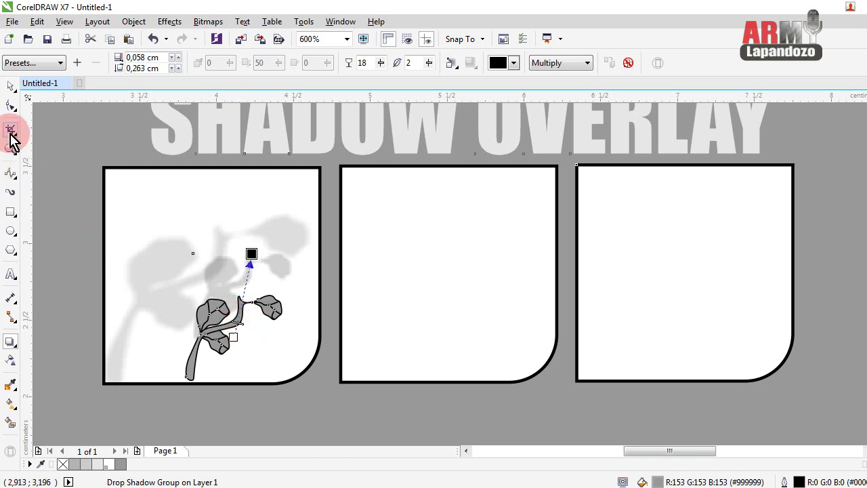
Step: Break the new drop shadow apart from the flower group
{"action": "left_click", "coordinate": [12, 87]}
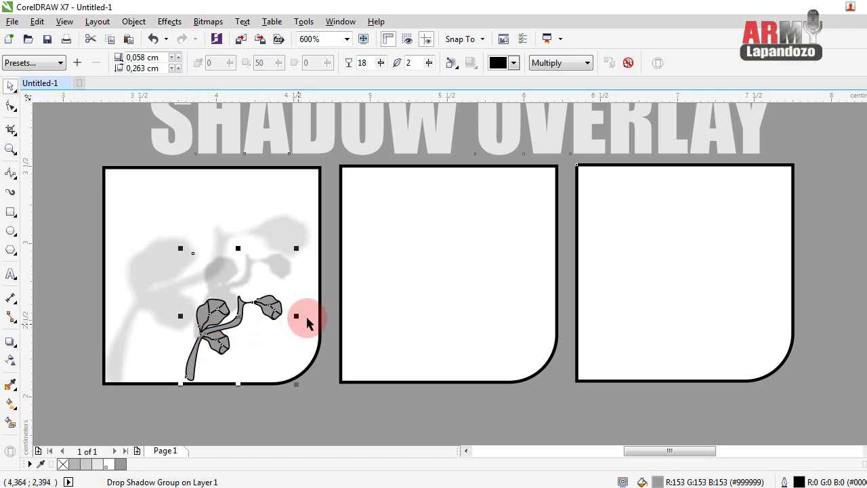
{"action": "left_click", "coordinate": [283, 333]}
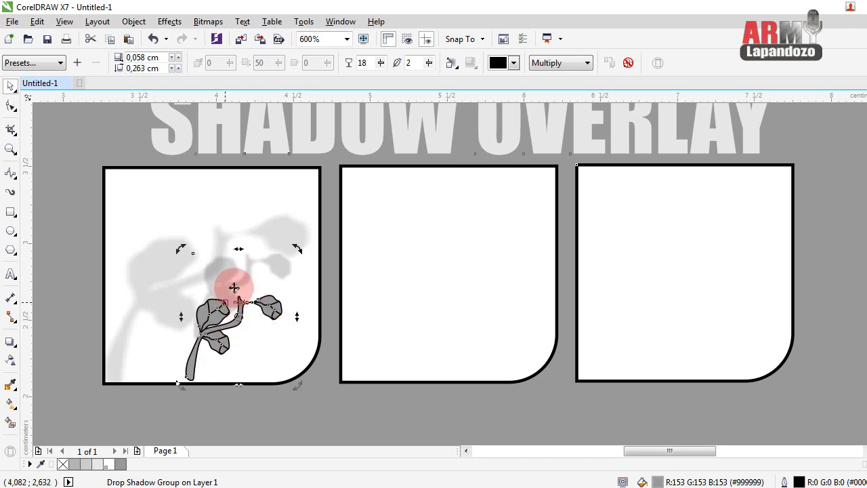
{"action": "right_click", "coordinate": [234, 283]}
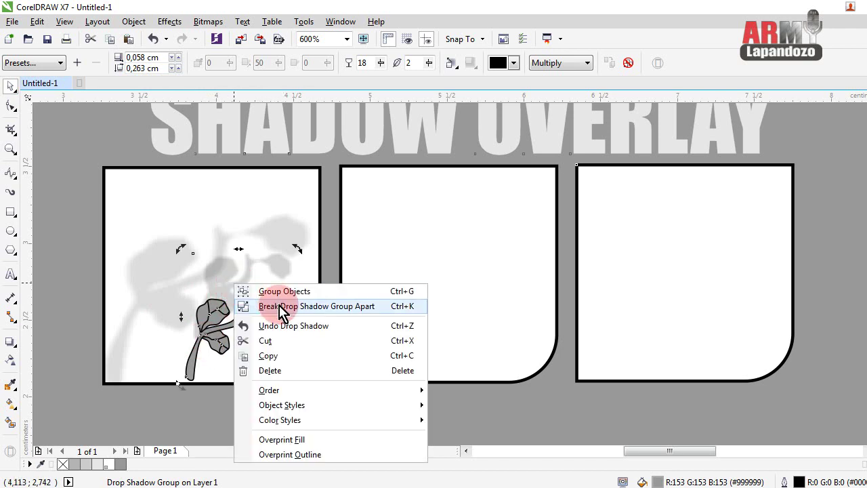
{"action": "left_click", "coordinate": [274, 304]}
{"action": "left_click", "coordinate": [217, 309]}
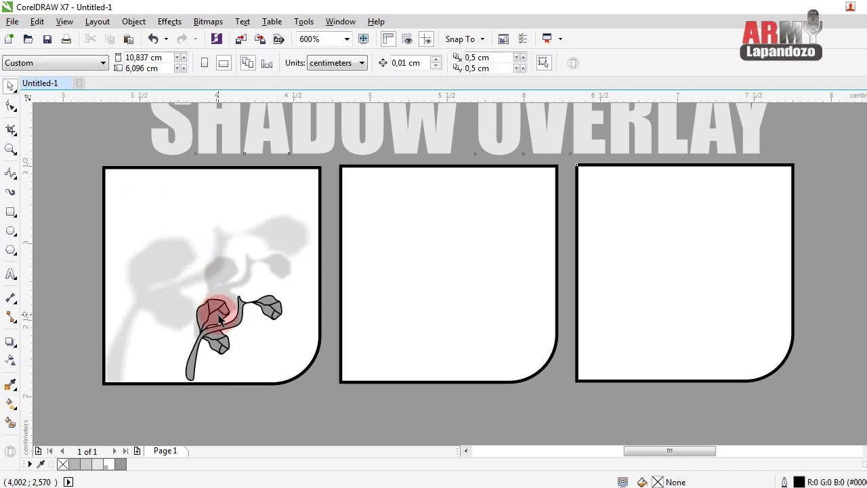
Step: Delete the small flower stem, leaving only its gray shadows
{"action": "left_click", "coordinate": [228, 312]}
{"action": "left_click_drag", "start_coordinate": [218, 312], "coordinate": [430, 327]}
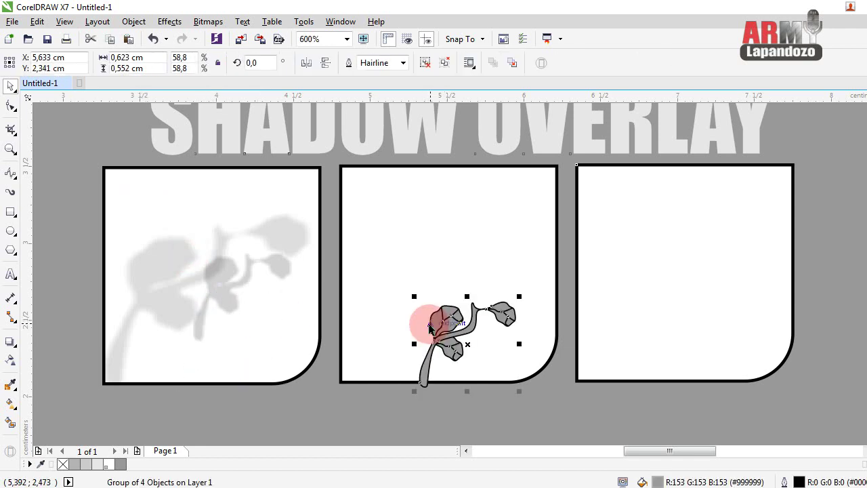
{"action": "key", "text": "Delete"}
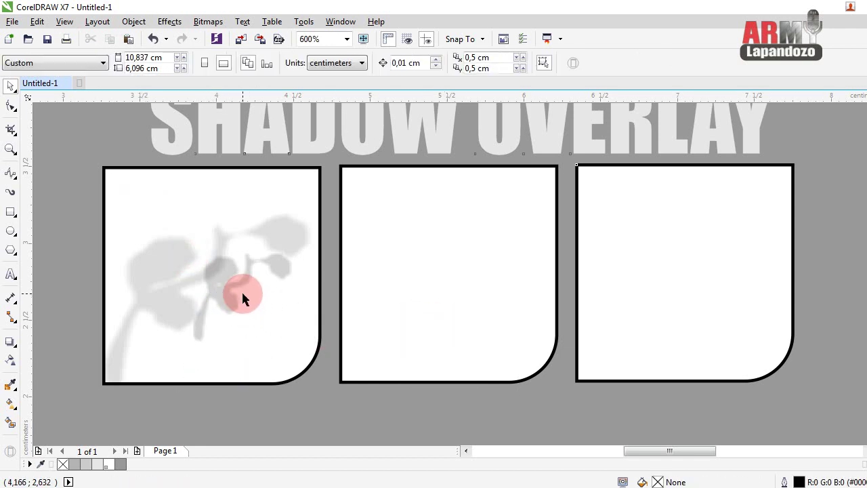
Step: Move the small shadow lower, mirror it horizontally and shrink it to about 64%
{"action": "left_click_drag", "start_coordinate": [231, 296], "coordinate": [214, 335]}
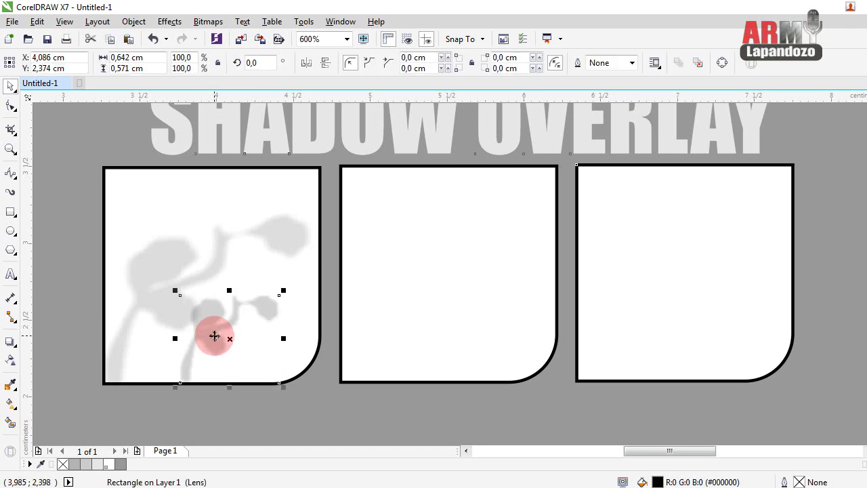
{"action": "left_click", "coordinate": [75, 235]}
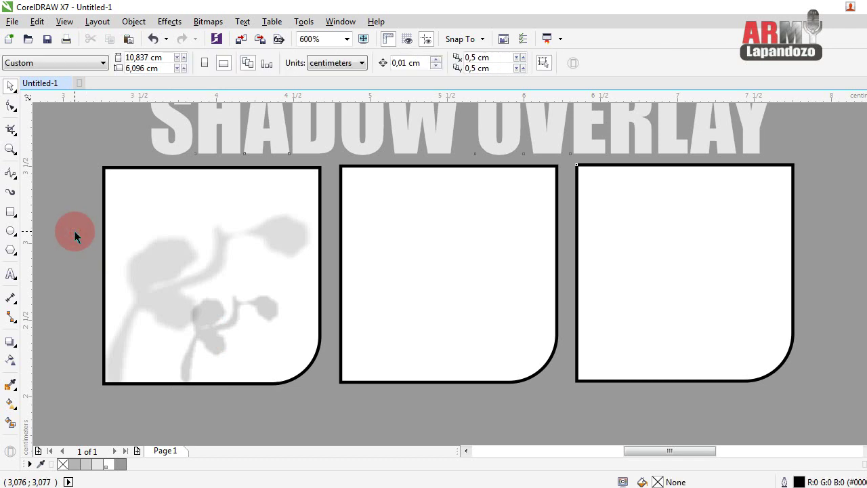
{"action": "left_click", "coordinate": [204, 322]}
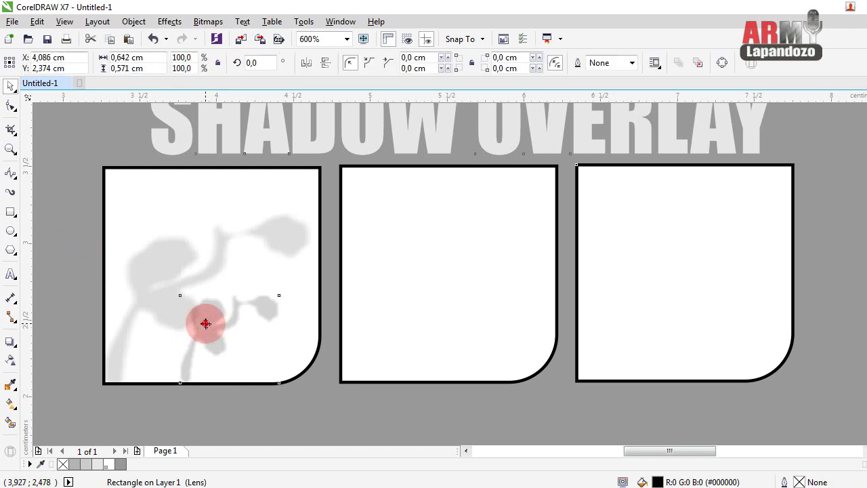
{"action": "left_click", "coordinate": [206, 323]}
{"action": "left_click", "coordinate": [304, 63]}
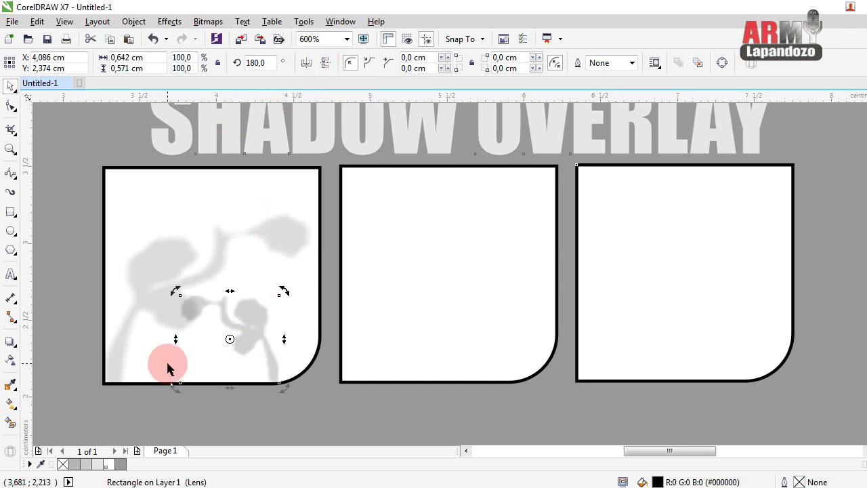
{"action": "left_click", "coordinate": [210, 315]}
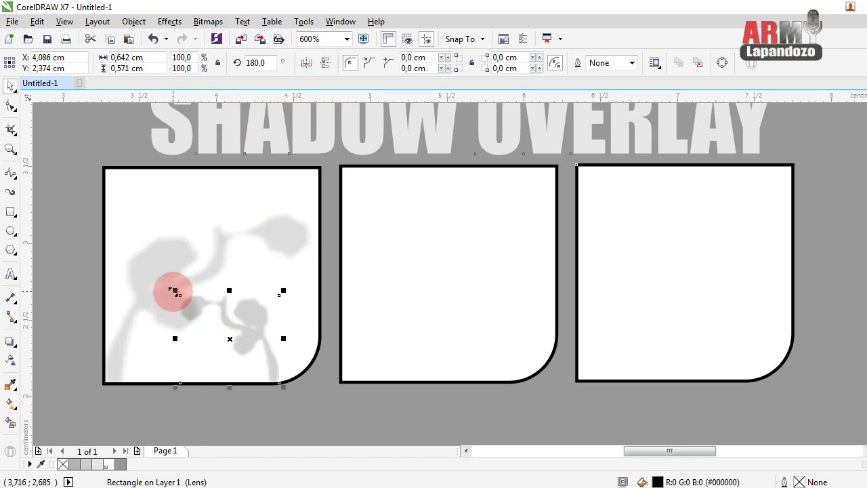
{"action": "left_click_drag", "start_coordinate": [175, 291], "coordinate": [210, 321]}
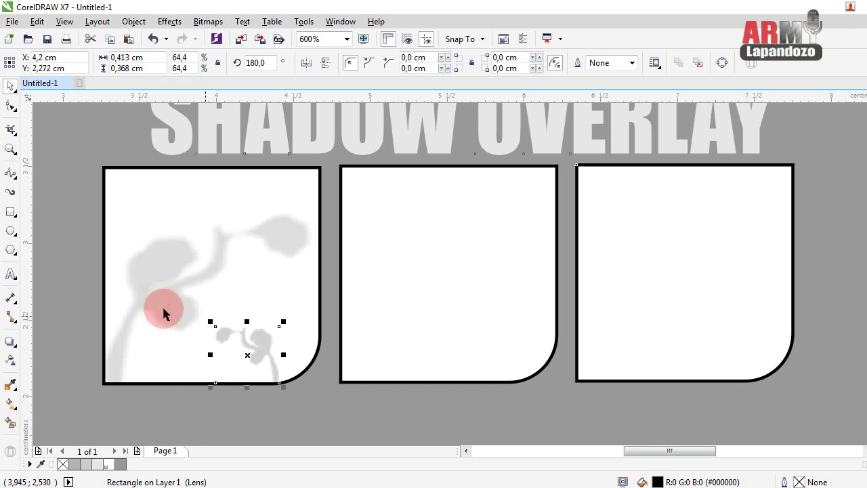
{"action": "left_click", "coordinate": [84, 258]}
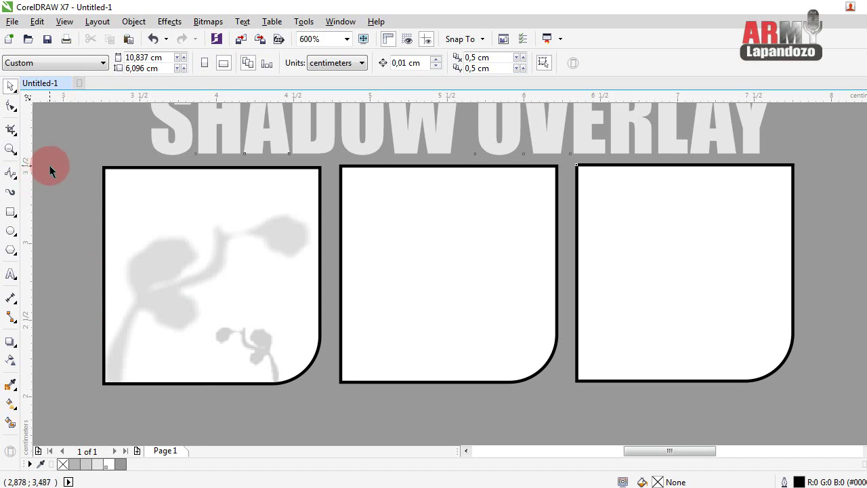
Step: Select both gray flower-shadow shapes in the first panel and group them with Ctrl+G
{"action": "left_click_drag", "start_coordinate": [50, 167], "coordinate": [201, 300]}
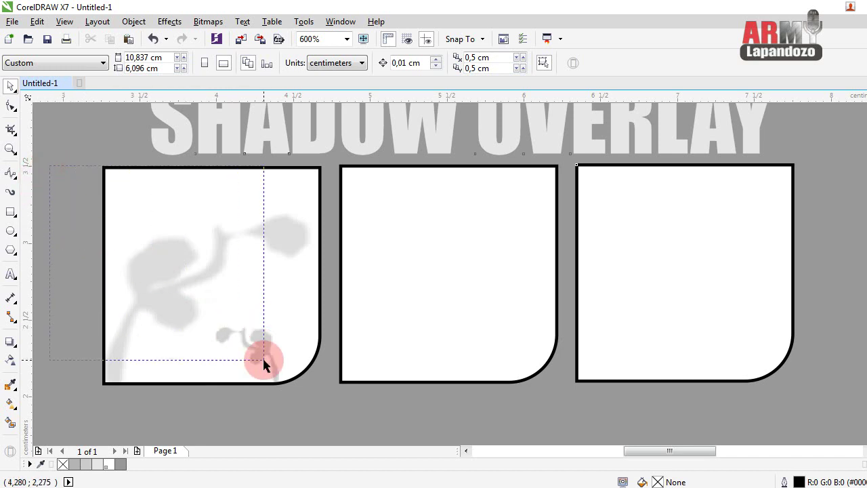
{"action": "left_click_drag", "start_coordinate": [263, 364], "coordinate": [316, 380]}
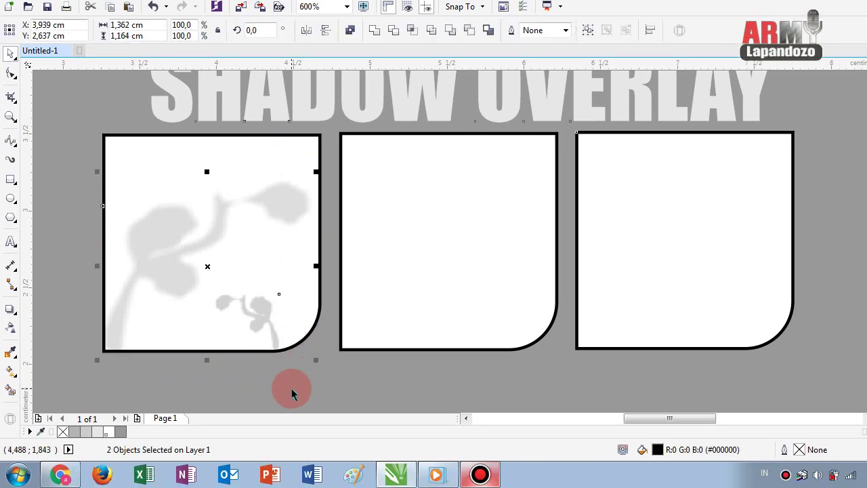
{"action": "key", "text": "ctrl+g"}
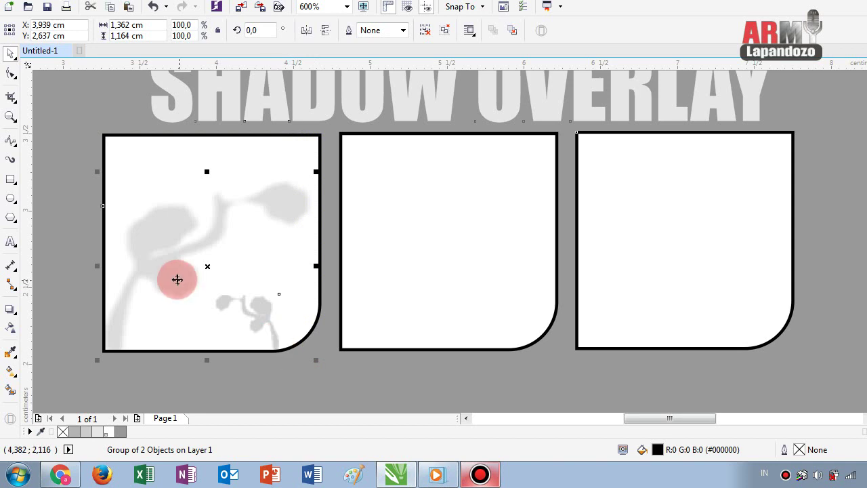
{"action": "left_click", "coordinate": [12, 180]}
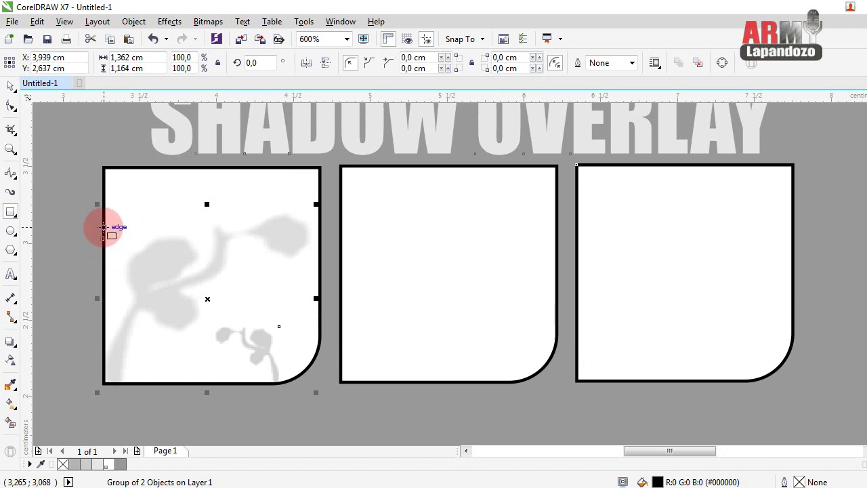
Step: Draw a thin rectangular bar and place a copy below it, stretched into a taller box
{"action": "mouse_move", "coordinate": [104, 227]}
{"action": "left_mouse_down"}
{"action": "mouse_move", "coordinate": [196, 213]}
{"action": "mouse_move", "coordinate": [257, 192]}
{"action": "left_mouse_up"}
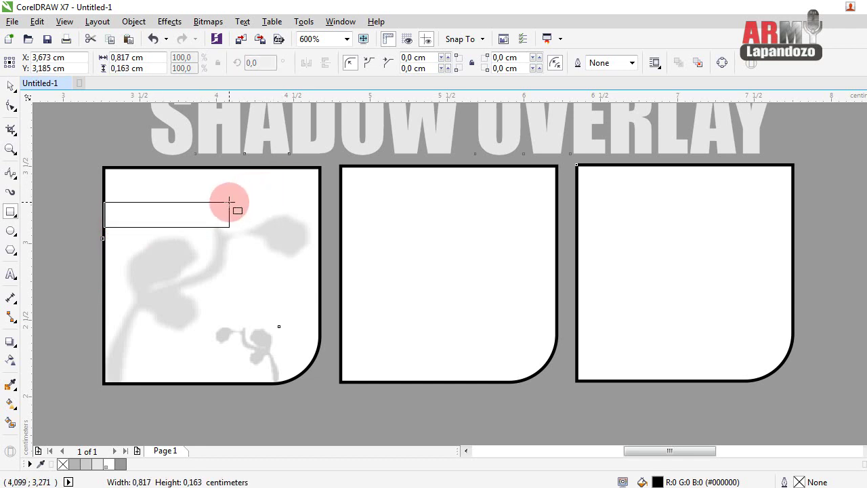
{"action": "left_click_drag", "start_coordinate": [257, 193], "coordinate": [215, 206]}
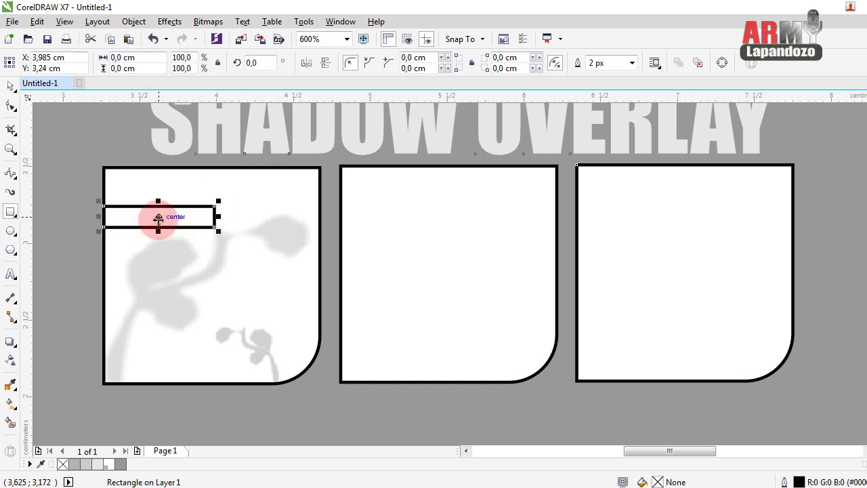
{"action": "left_click_drag", "start_coordinate": [158, 217], "coordinate": [154, 355]}
{"action": "left_click", "coordinate": [162, 268]}
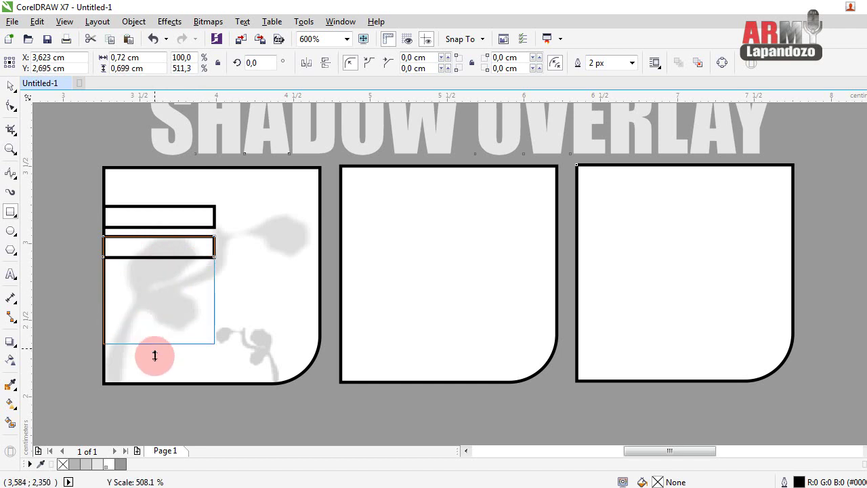
{"action": "left_click_drag", "start_coordinate": [155, 356], "coordinate": [155, 362]}
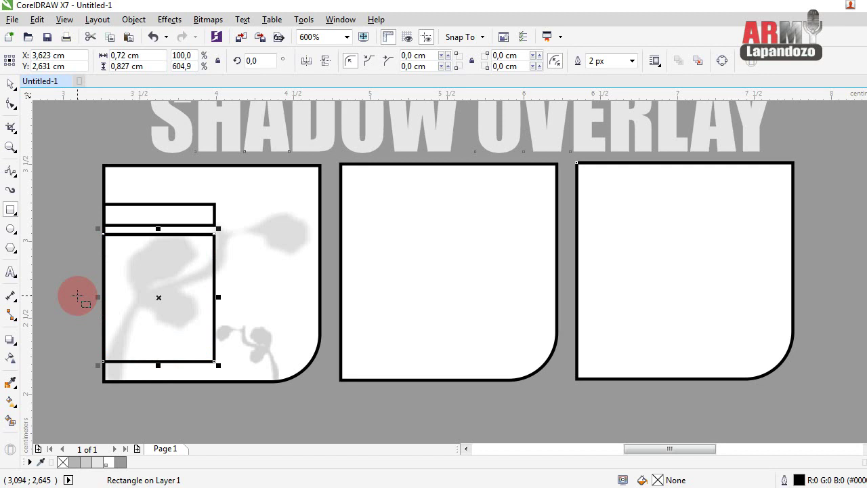
Step: Group the bar and the tall box into one window frame
{"action": "left_click", "coordinate": [77, 296]}
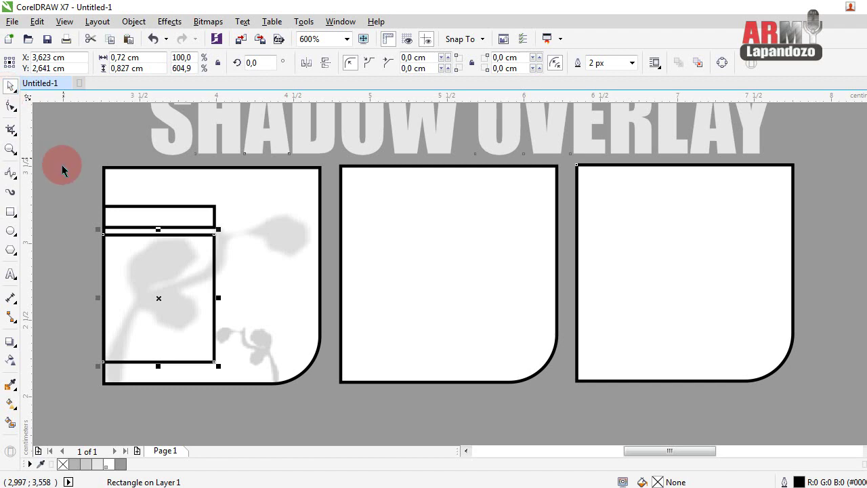
{"action": "mouse_move", "coordinate": [61, 173]}
{"action": "left_mouse_down"}
{"action": "mouse_move", "coordinate": [238, 368]}
{"action": "mouse_move", "coordinate": [223, 354]}
{"action": "left_mouse_up"}
{"action": "key", "text": "ctrl+g"}
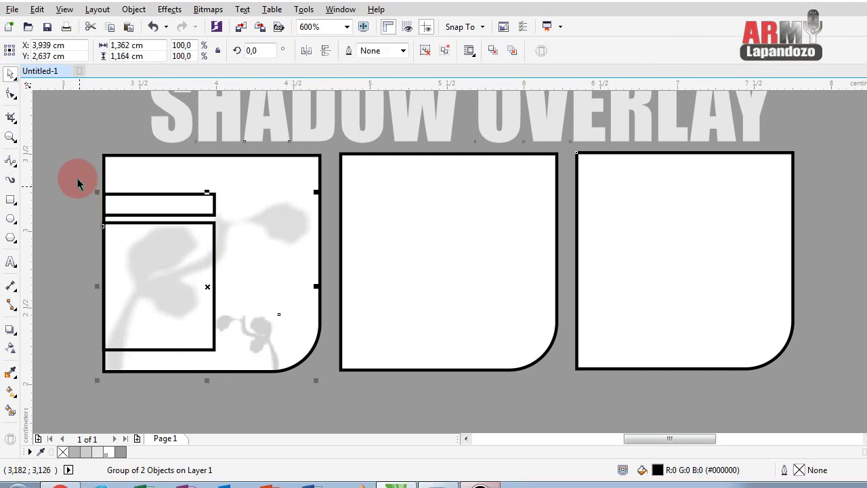
{"action": "mouse_move", "coordinate": [76, 175]}
{"action": "left_mouse_down"}
{"action": "mouse_move", "coordinate": [233, 370]}
{"action": "mouse_move", "coordinate": [232, 363]}
{"action": "left_mouse_up"}
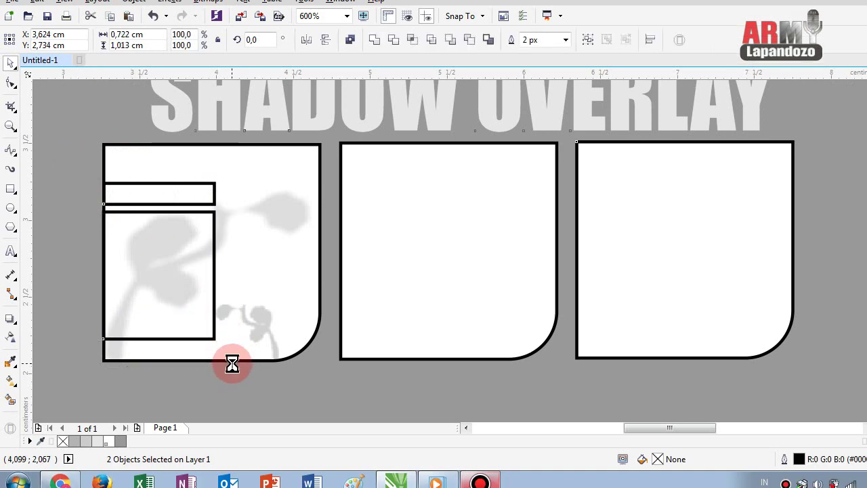
{"action": "key", "text": "ctrl+g"}
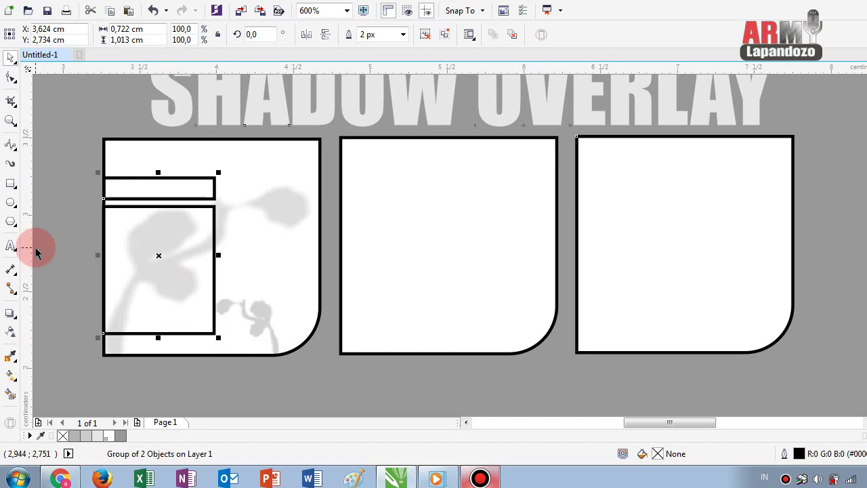
Step: Cast a skewed drop shadow rightward from the window frame with feather 3 and opacity 28
{"action": "left_click", "coordinate": [10, 313]}
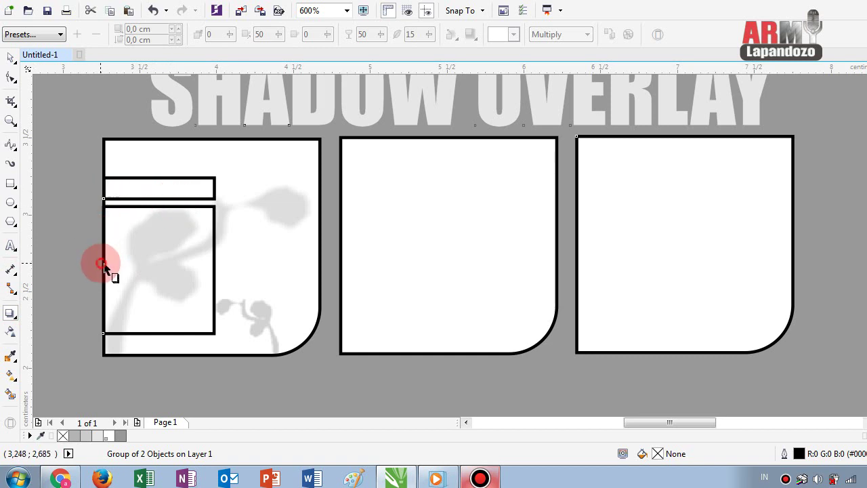
{"action": "left_click_drag", "start_coordinate": [102, 264], "coordinate": [277, 230]}
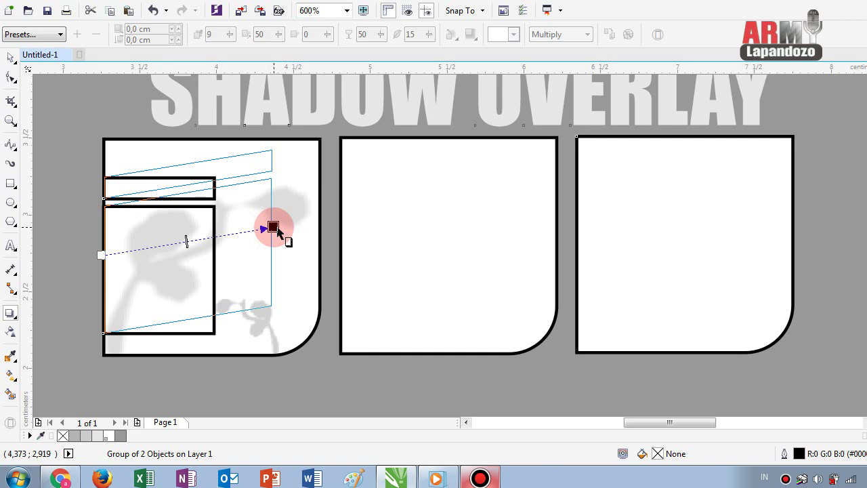
{"action": "left_click_drag", "start_coordinate": [277, 230], "coordinate": [273, 228]}
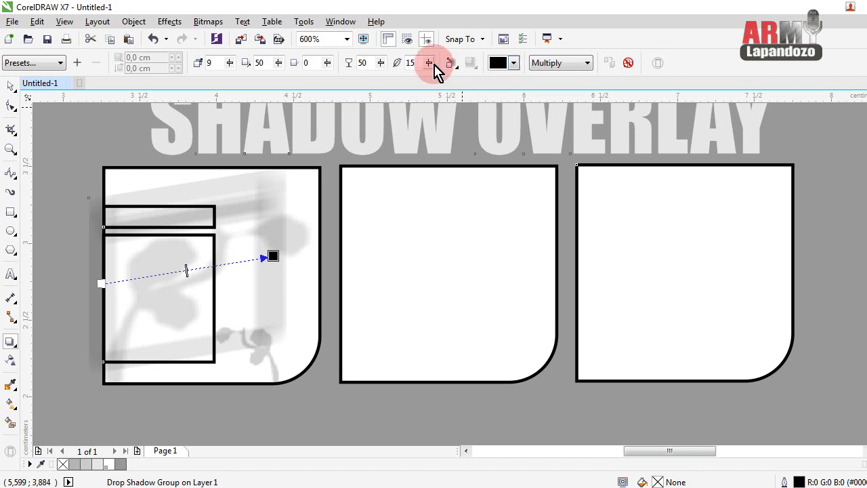
{"action": "left_click", "coordinate": [433, 68]}
{"action": "mouse_move", "coordinate": [432, 80]}
{"action": "left_mouse_down"}
{"action": "mouse_move", "coordinate": [423, 88]}
{"action": "mouse_move", "coordinate": [423, 81]}
{"action": "left_mouse_up"}
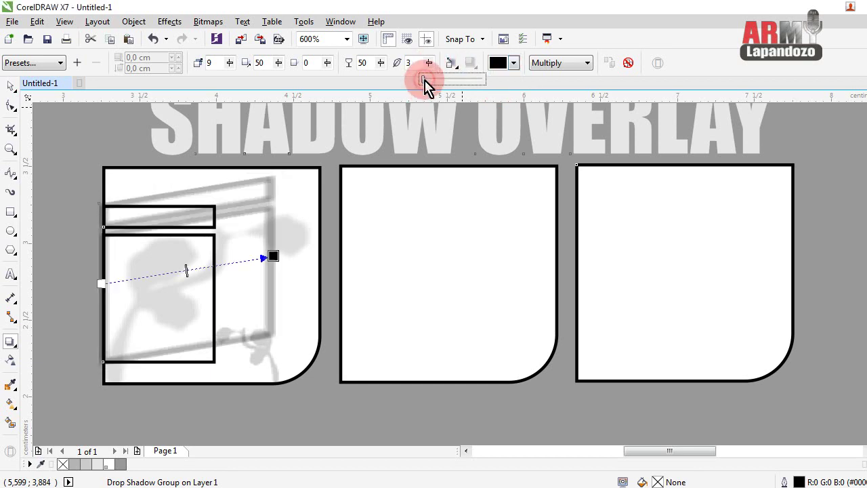
{"action": "left_click", "coordinate": [381, 69]}
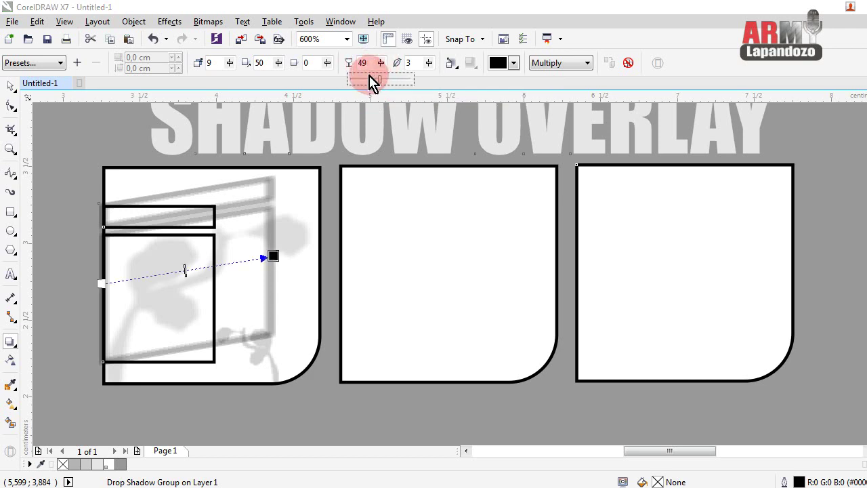
{"action": "left_click", "coordinate": [367, 80]}
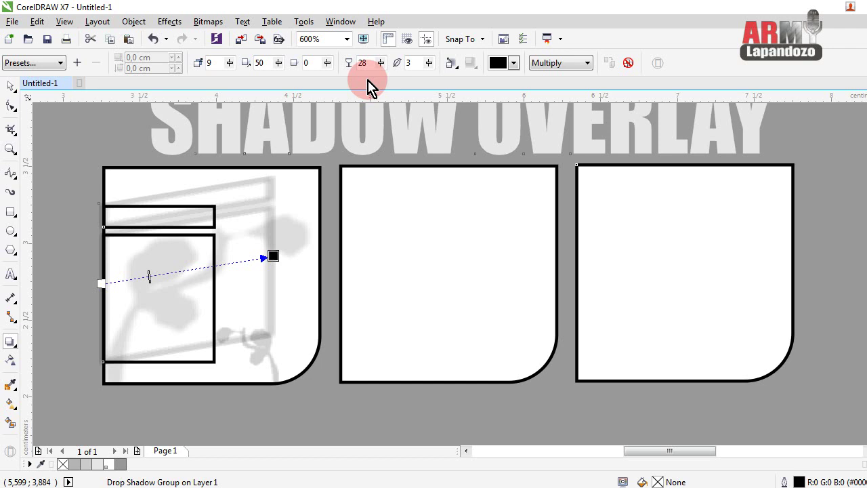
{"action": "left_click", "coordinate": [11, 87]}
Step: Delete the window frame group, then undo to restore it with its shadow
{"action": "left_click", "coordinate": [62, 149]}
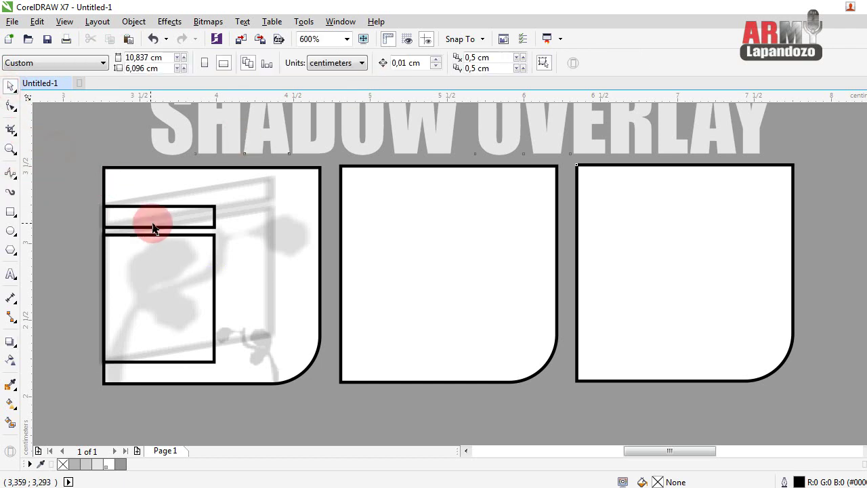
{"action": "left_click", "coordinate": [170, 241]}
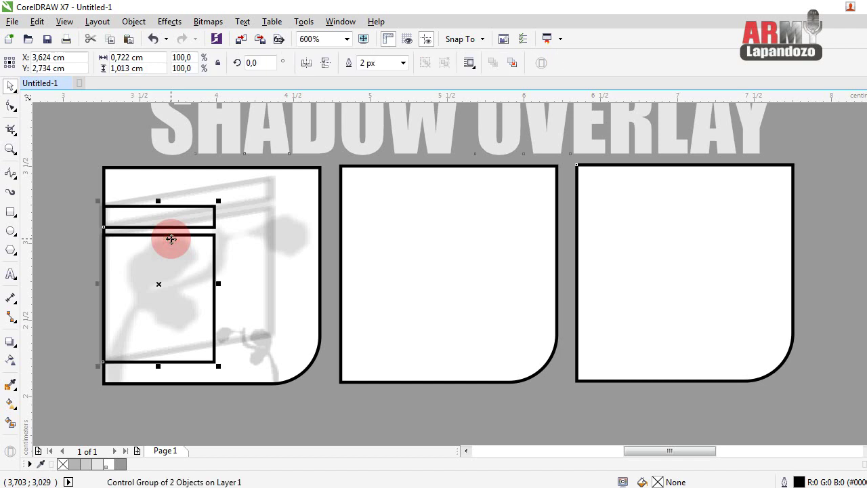
{"action": "key", "text": "Delete"}
{"action": "key", "text": "ctrl+z"}
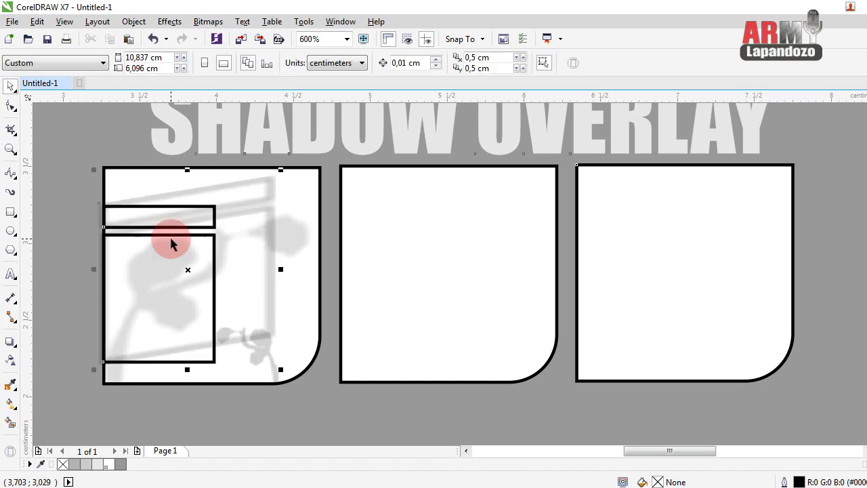
Step: Break the drop shadow group apart and delete the black rectangles, keeping the gray shadow
{"action": "left_click", "coordinate": [75, 186]}
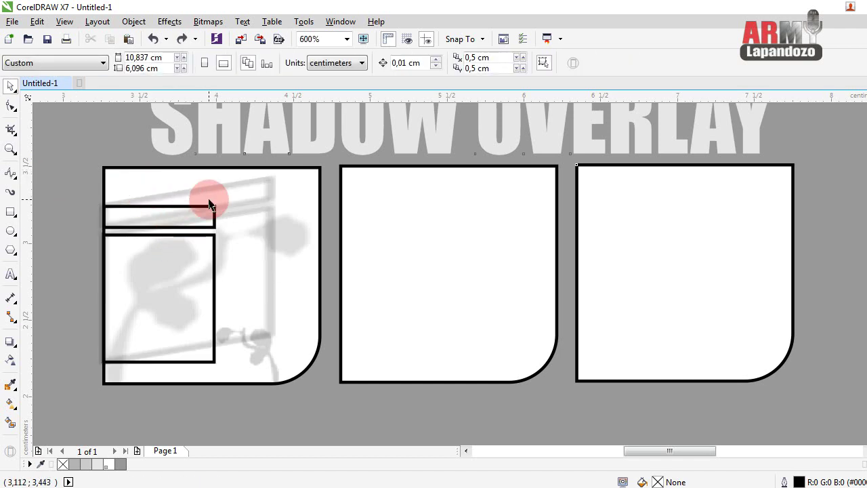
{"action": "left_click", "coordinate": [265, 194]}
{"action": "right_click", "coordinate": [268, 195]}
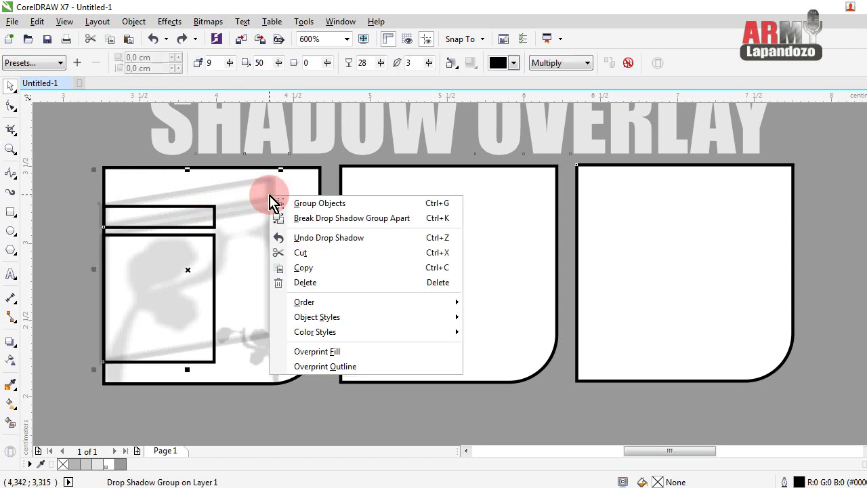
{"action": "left_click", "coordinate": [271, 218]}
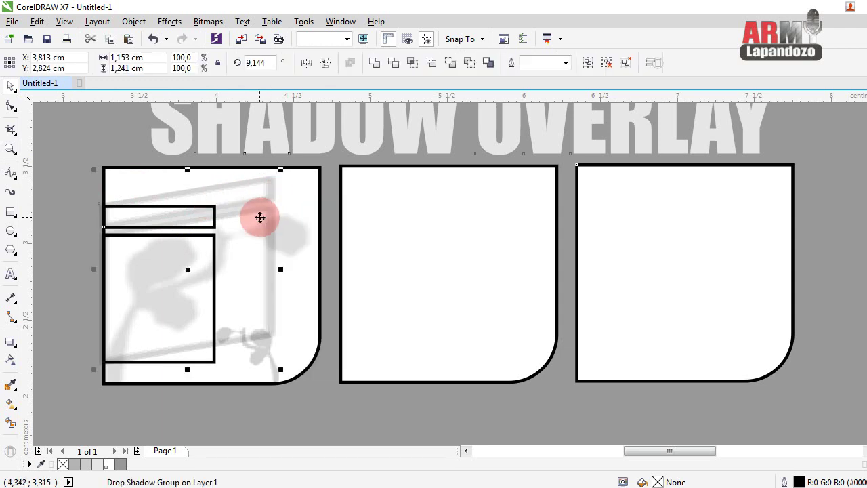
{"action": "left_click", "coordinate": [119, 213]}
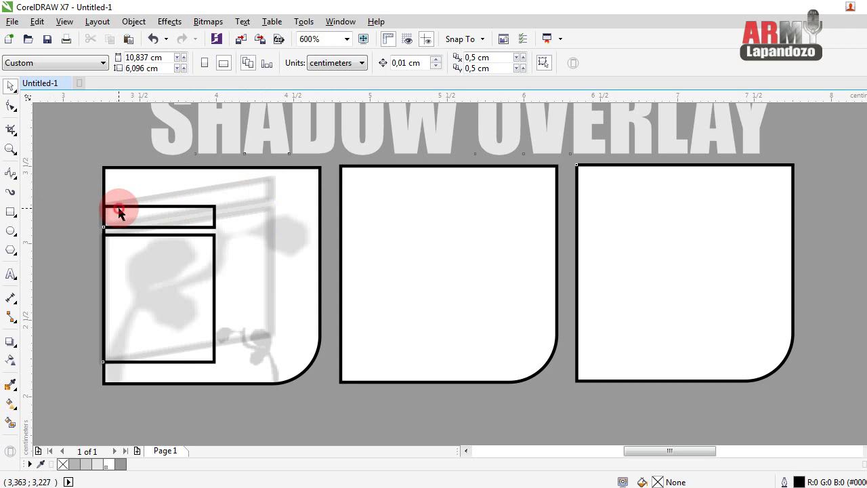
{"action": "left_click", "coordinate": [119, 207]}
{"action": "key", "text": "Delete"}
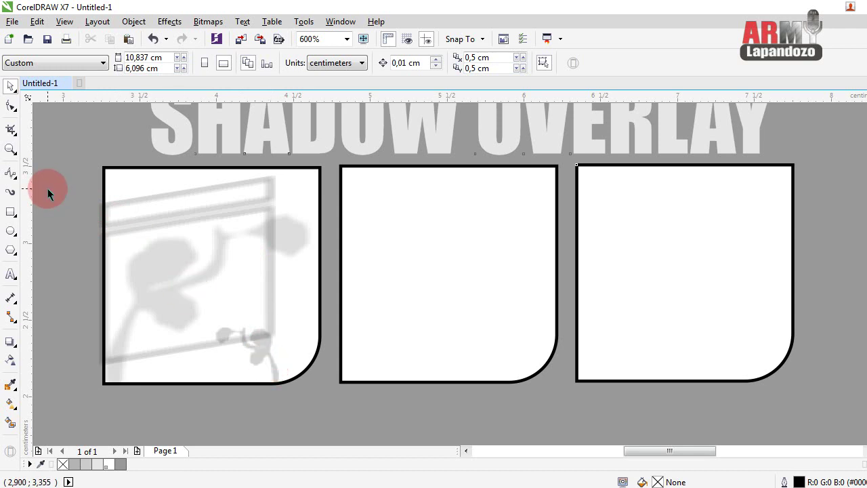
Step: Trace a closed B-spline L-shaped strip along the first panel's right edge and bottom
{"action": "left_click", "coordinate": [12, 175]}
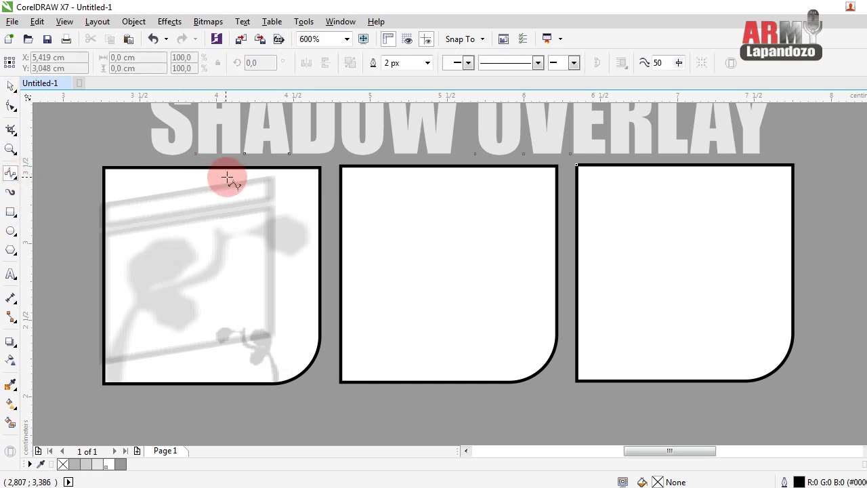
{"action": "left_click", "coordinate": [275, 168]}
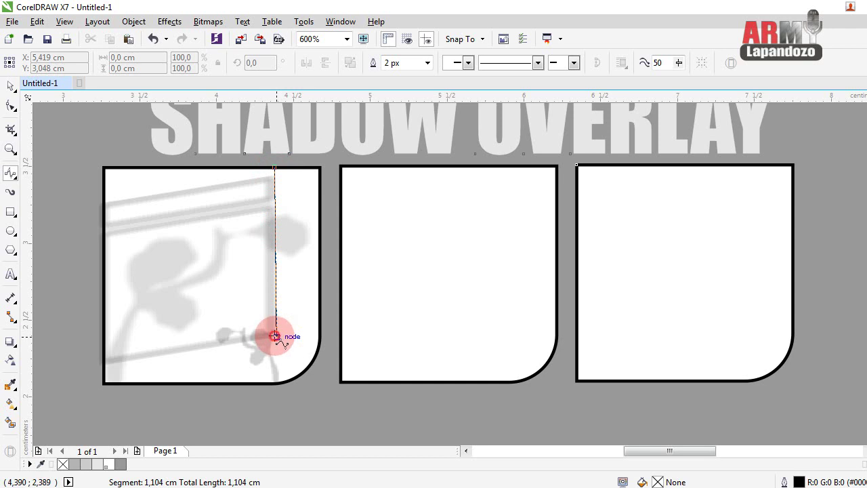
{"action": "left_click", "coordinate": [271, 338]}
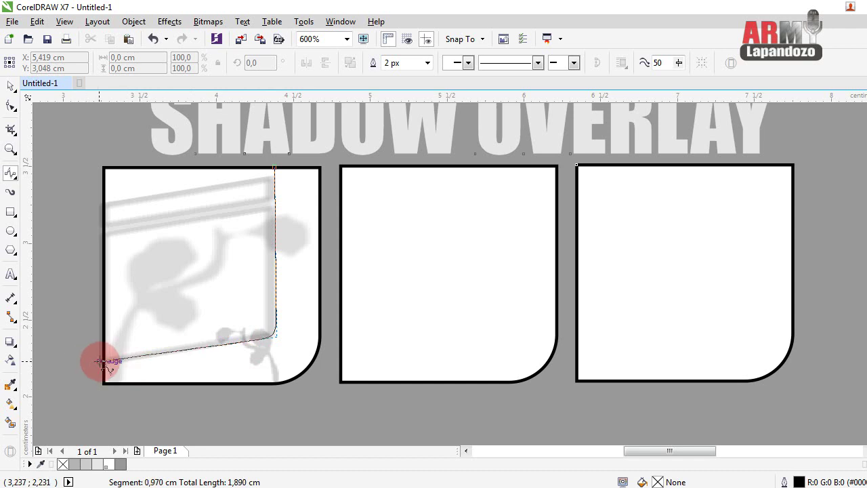
{"action": "left_click", "coordinate": [102, 366]}
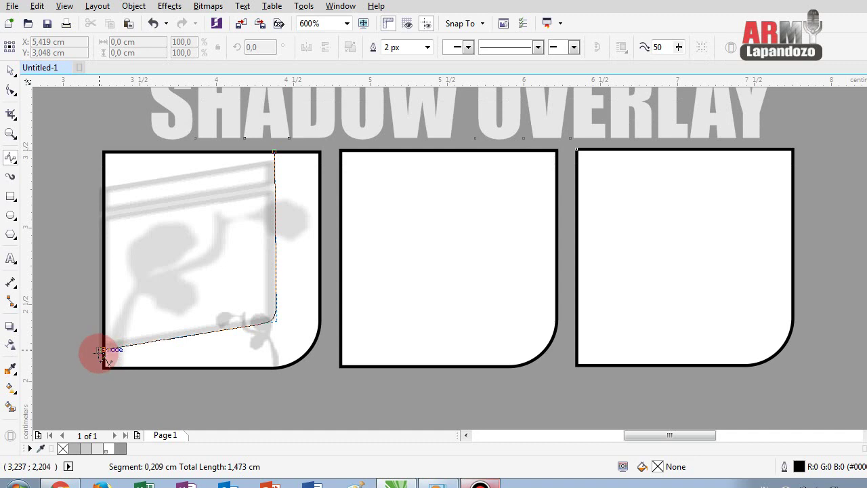
{"action": "left_click", "coordinate": [101, 350]}
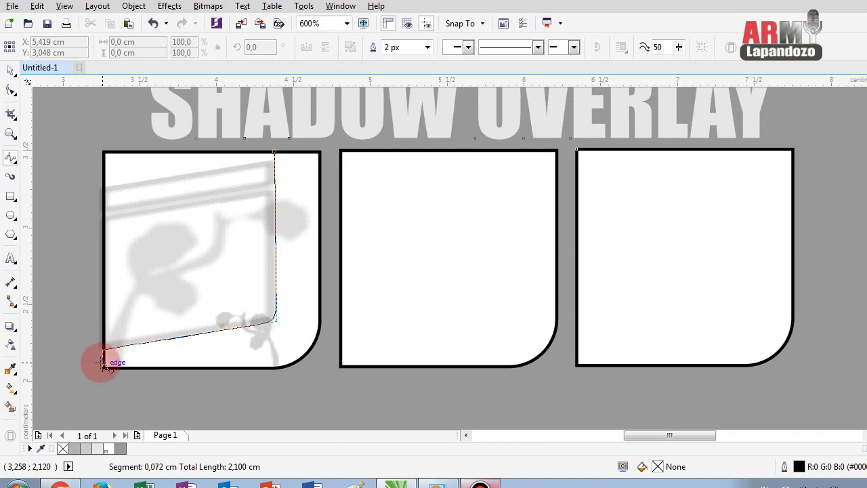
{"action": "left_click", "coordinate": [105, 366]}
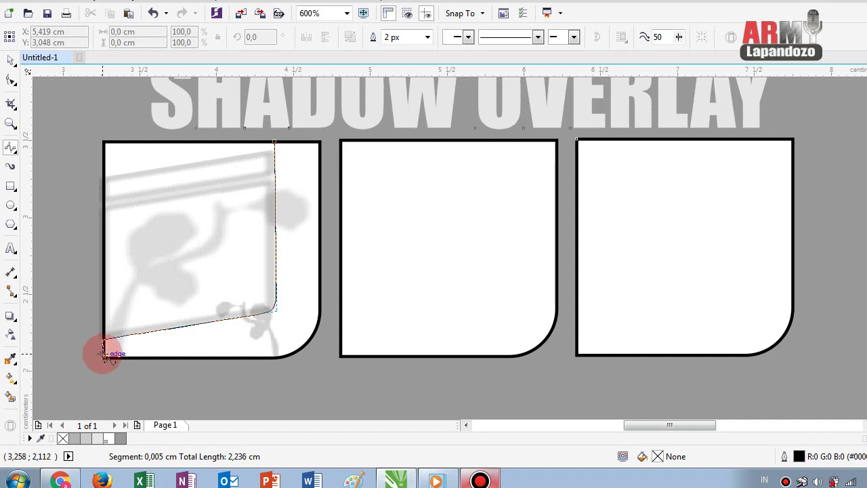
{"action": "left_click", "coordinate": [274, 354]}
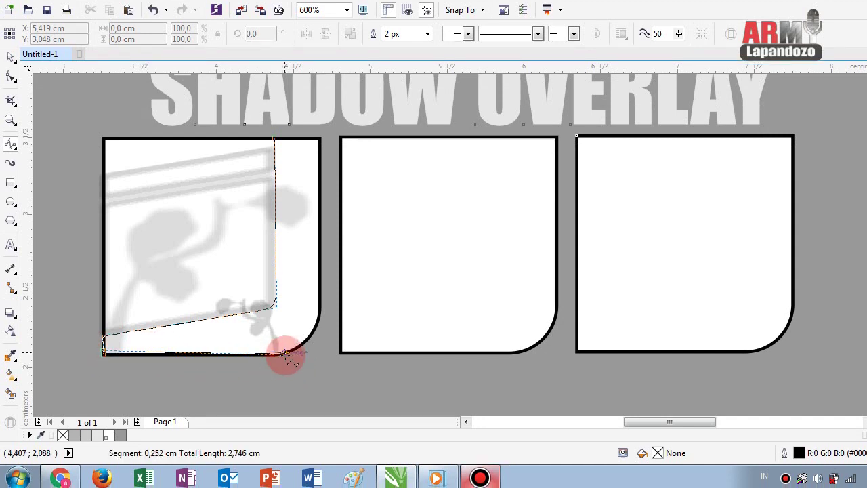
{"action": "mouse_move", "coordinate": [285, 352]}
{"action": "left_mouse_down"}
{"action": "mouse_move", "coordinate": [324, 315]}
{"action": "mouse_move", "coordinate": [323, 155]}
{"action": "mouse_move", "coordinate": [321, 145]}
{"action": "mouse_move", "coordinate": [292, 135]}
{"action": "mouse_move", "coordinate": [268, 138]}
{"action": "left_mouse_up"}
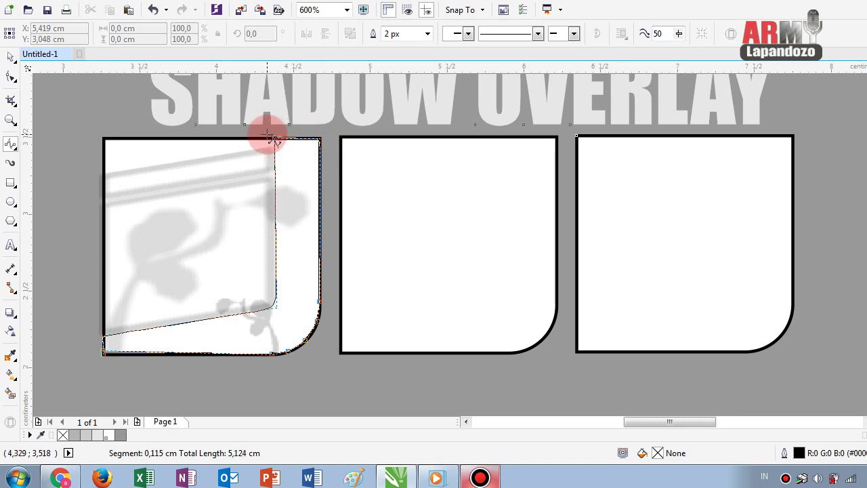
{"action": "left_click_drag", "start_coordinate": [270, 139], "coordinate": [275, 139]}
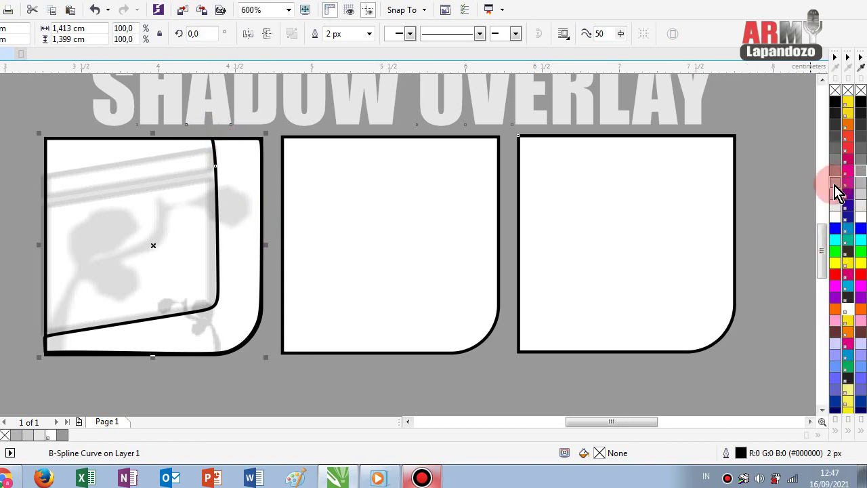
Step: Give the traced shape a grey fill and outline, then delete it
{"action": "left_click", "coordinate": [835, 190]}
{"action": "right_click", "coordinate": [835, 189]}
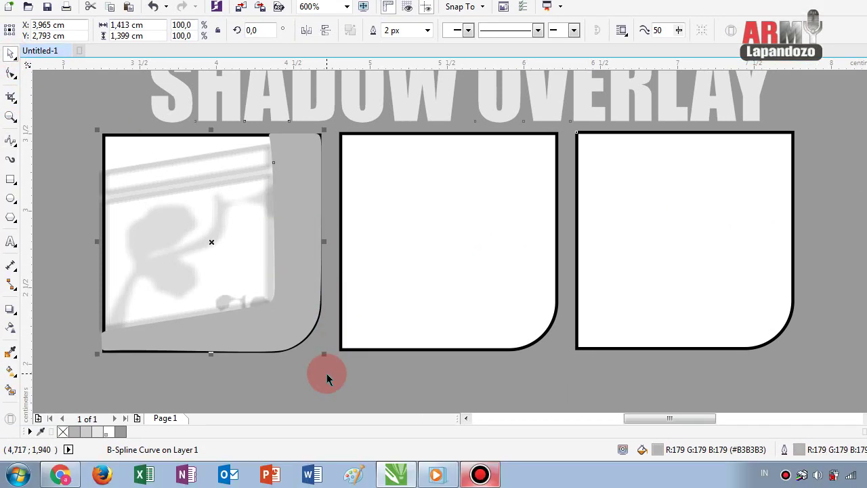
{"action": "left_click", "coordinate": [326, 373]}
{"action": "left_click", "coordinate": [304, 296]}
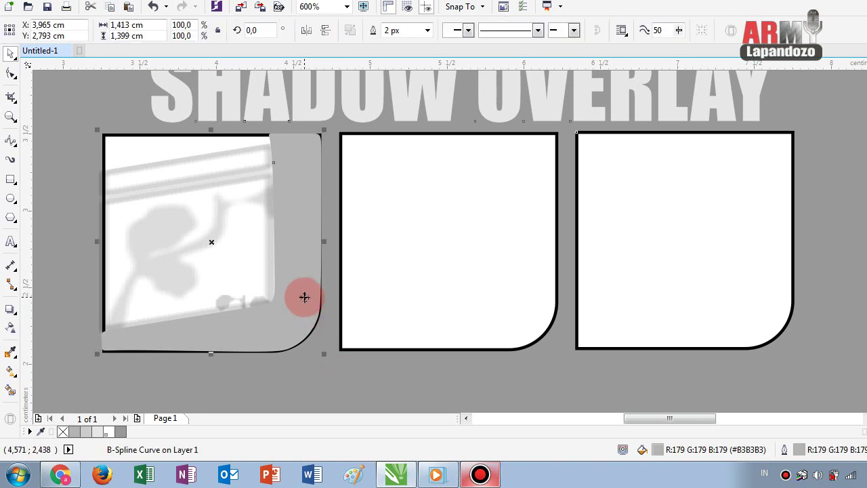
{"action": "key", "text": "Delete"}
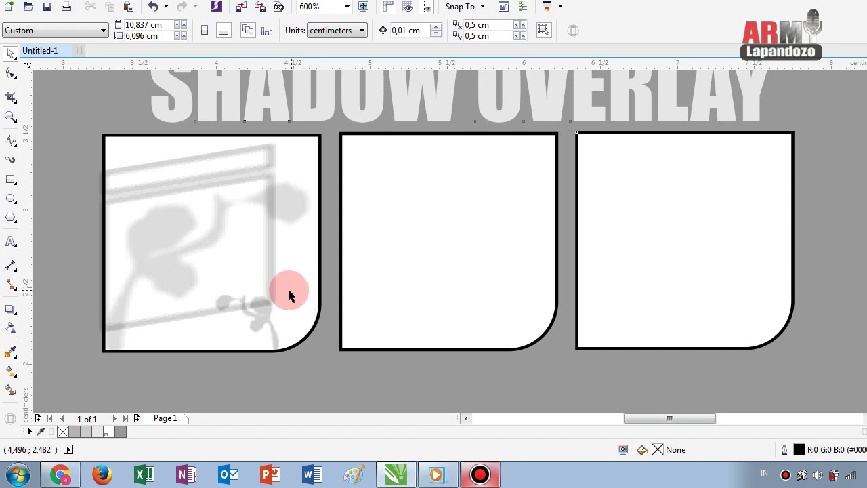
Step: Scale the flower-stem shadow group down to 86.8%
{"action": "left_click", "coordinate": [262, 325]}
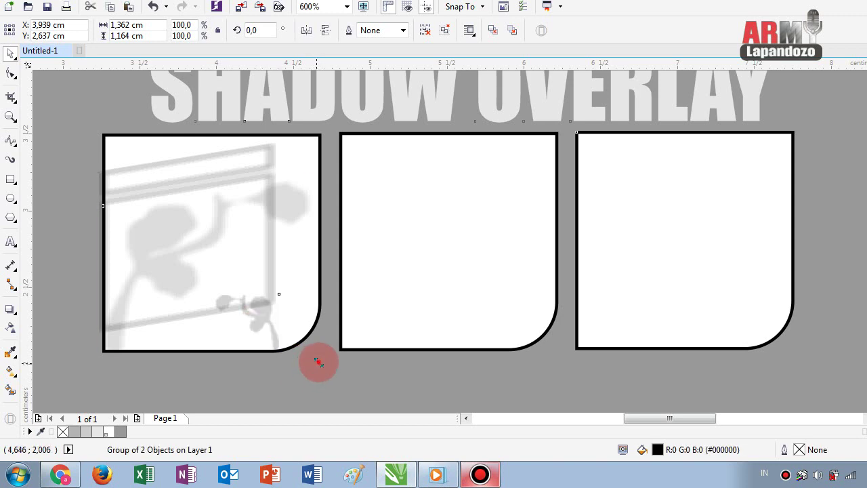
{"action": "left_click_drag", "start_coordinate": [316, 362], "coordinate": [311, 345]}
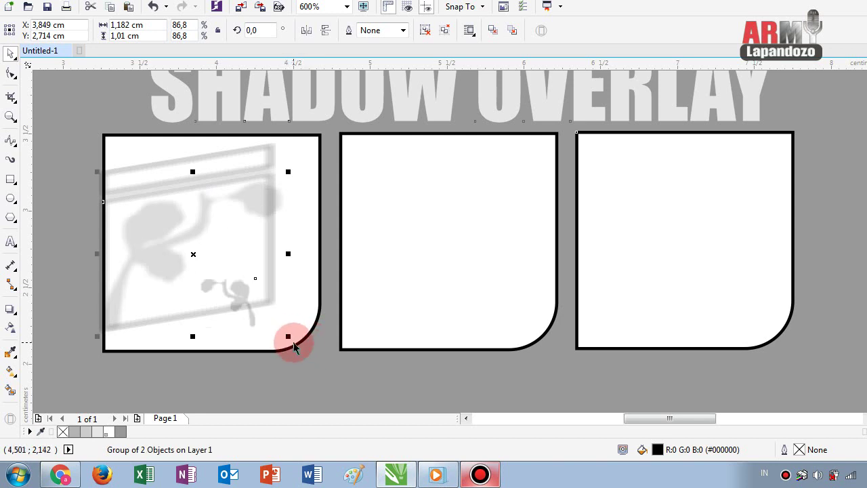
{"action": "left_click", "coordinate": [286, 338]}
Step: Delete the window-frame shadow and move the flower-stem shadow group lower in the panel
{"action": "left_click", "coordinate": [271, 268]}
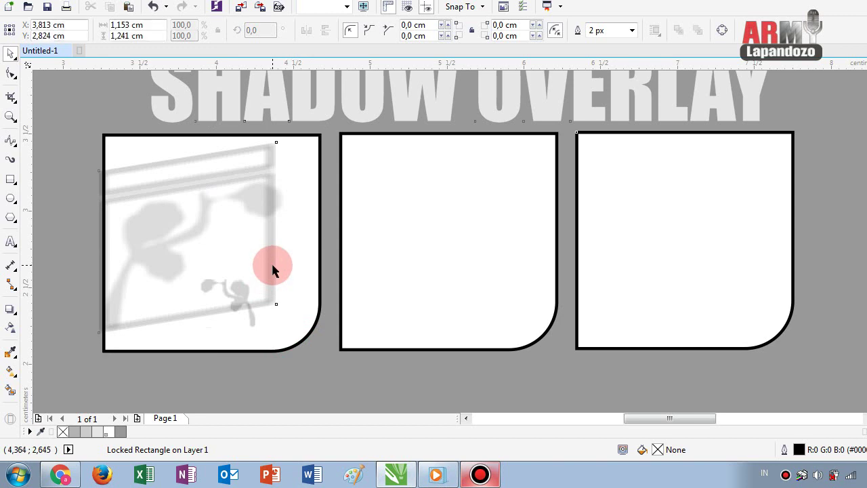
{"action": "key", "text": "Delete"}
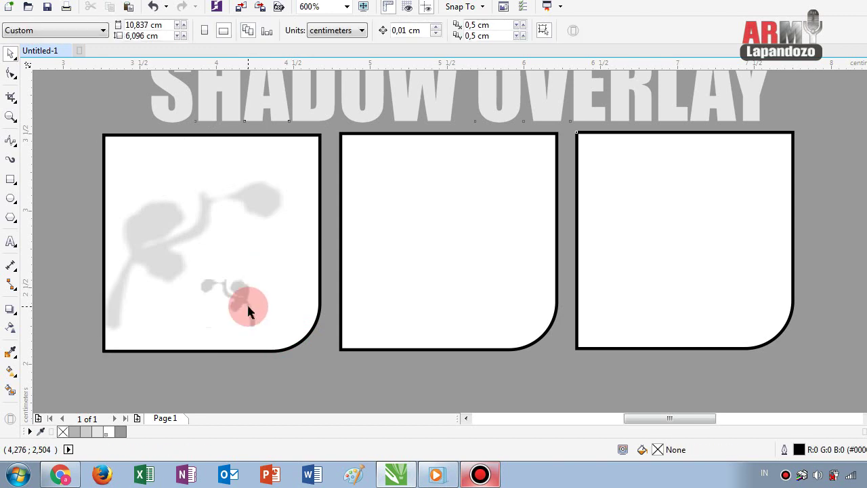
{"action": "left_click", "coordinate": [243, 308]}
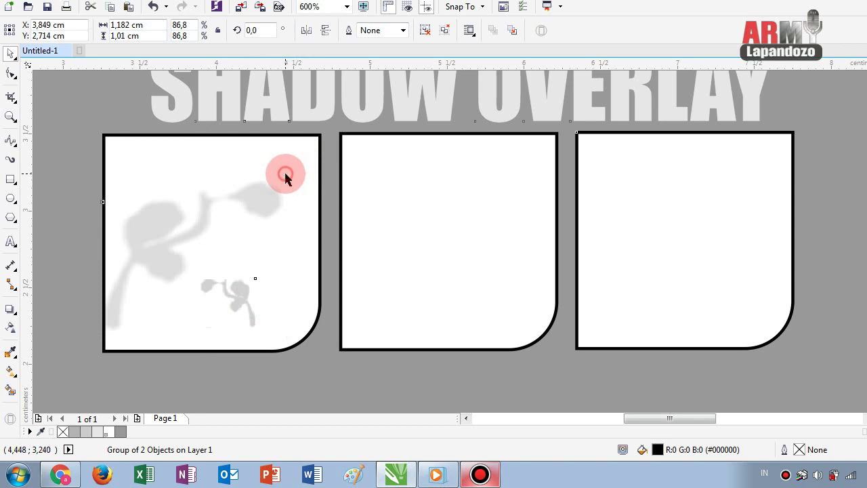
{"action": "left_click_drag", "start_coordinate": [286, 173], "coordinate": [319, 160]}
{"action": "double_click", "coordinate": [271, 196]}
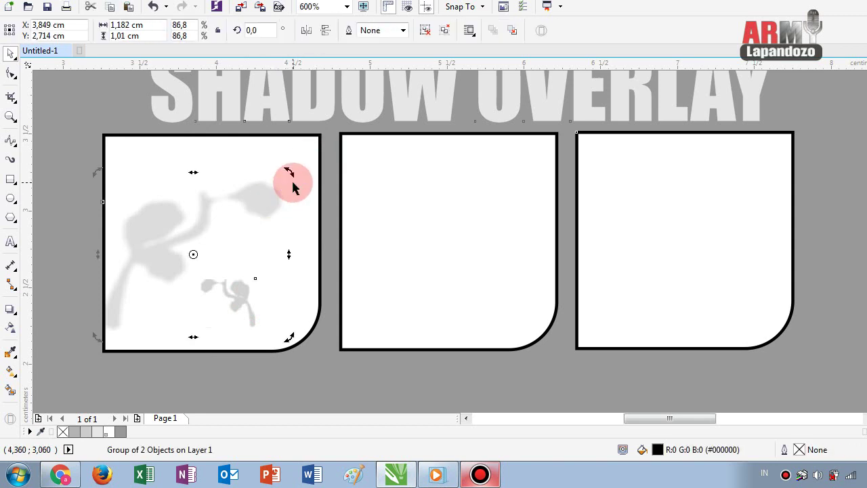
{"action": "left_click", "coordinate": [272, 195]}
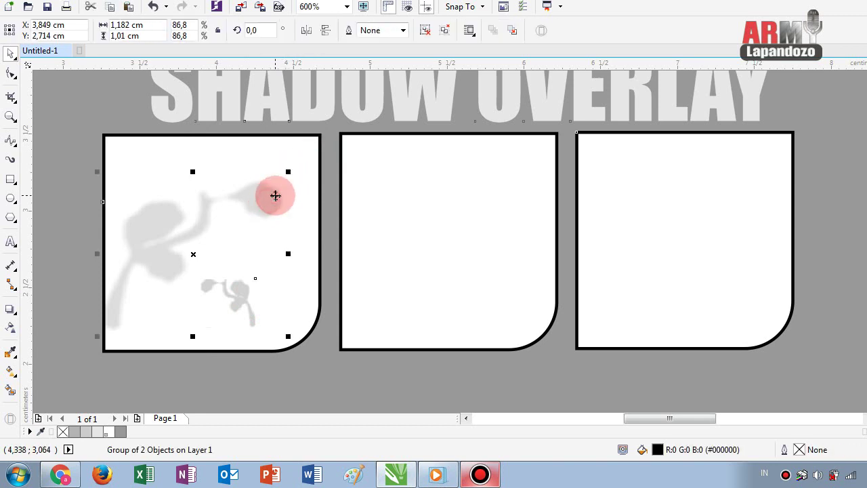
{"action": "left_click", "coordinate": [240, 341]}
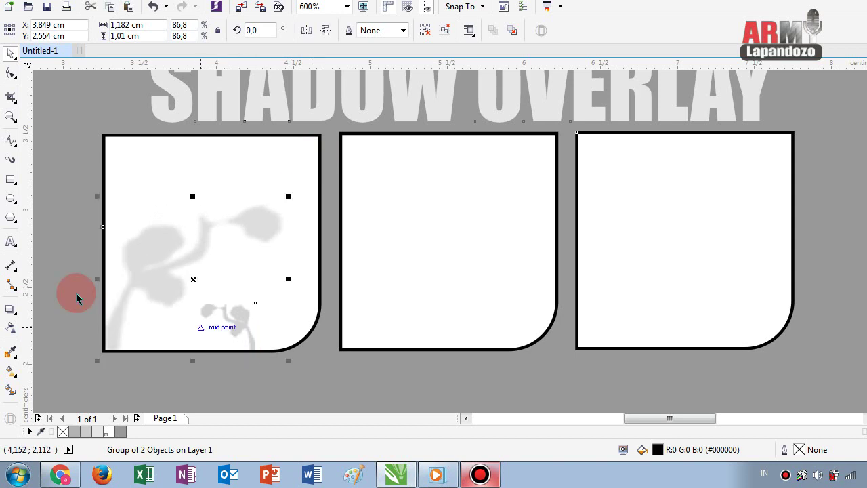
{"action": "left_click", "coordinate": [61, 245]}
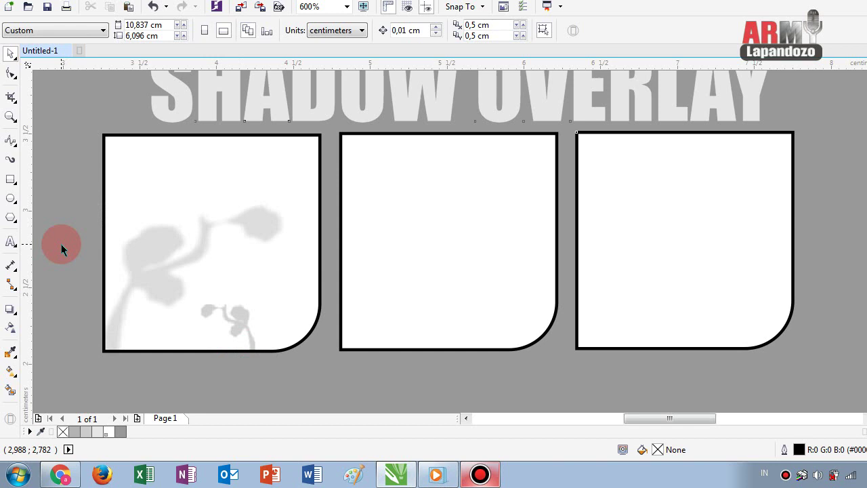
Step: Draw a circle in the first panel's upper area, above the flower shadow
{"action": "left_click", "coordinate": [10, 196]}
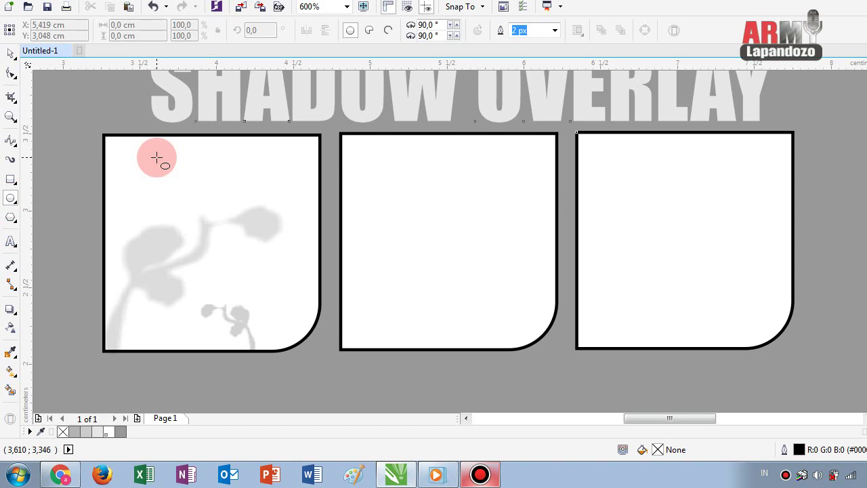
{"action": "left_click_drag", "start_coordinate": [157, 157], "coordinate": [233, 231]}
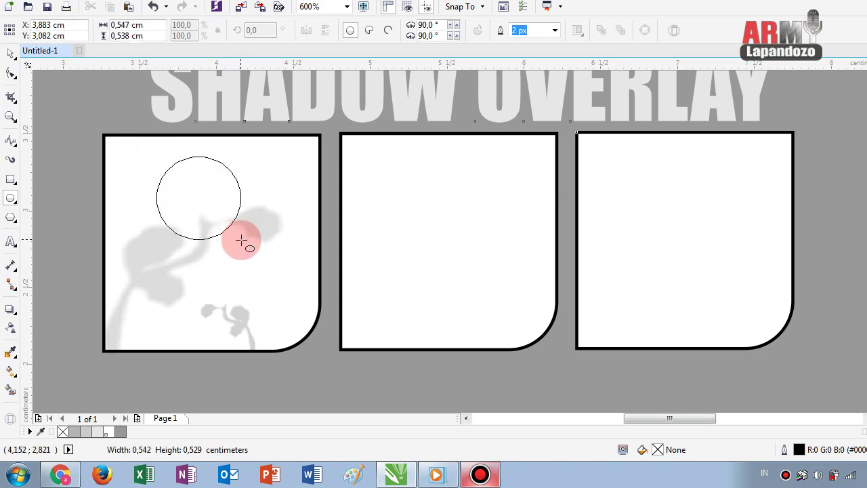
{"action": "left_click_drag", "start_coordinate": [233, 231], "coordinate": [245, 242]}
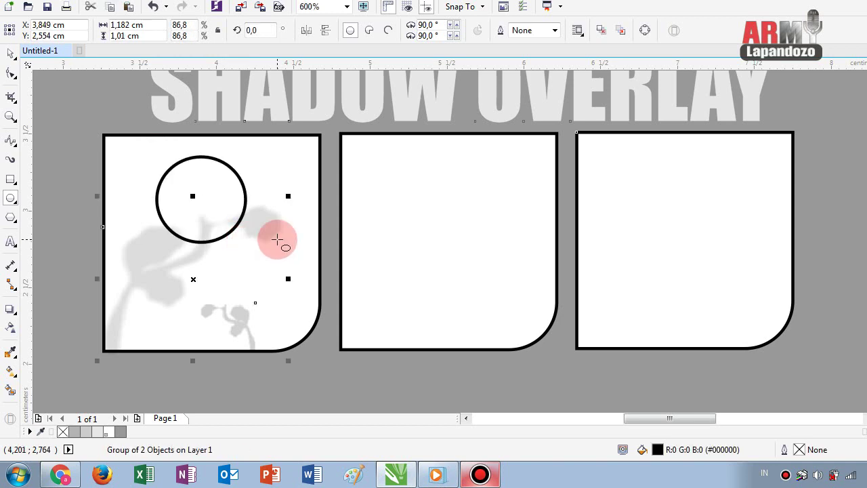
{"action": "left_click", "coordinate": [66, 122]}
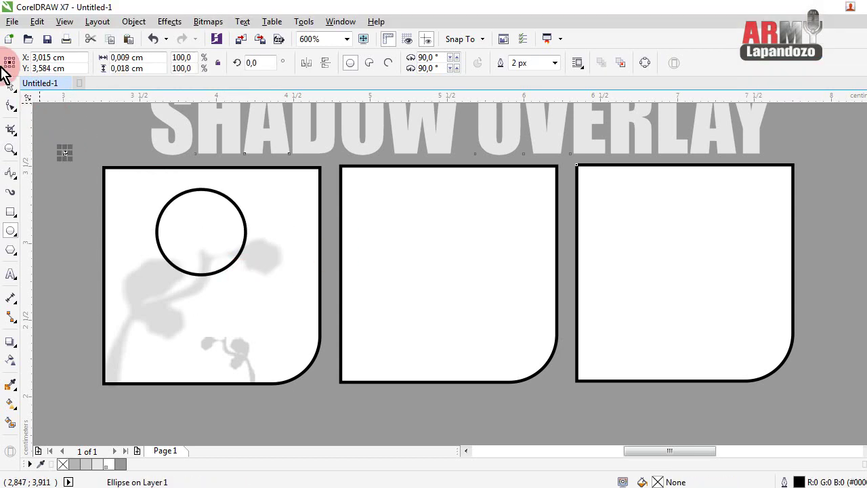
{"action": "key", "text": "space"}
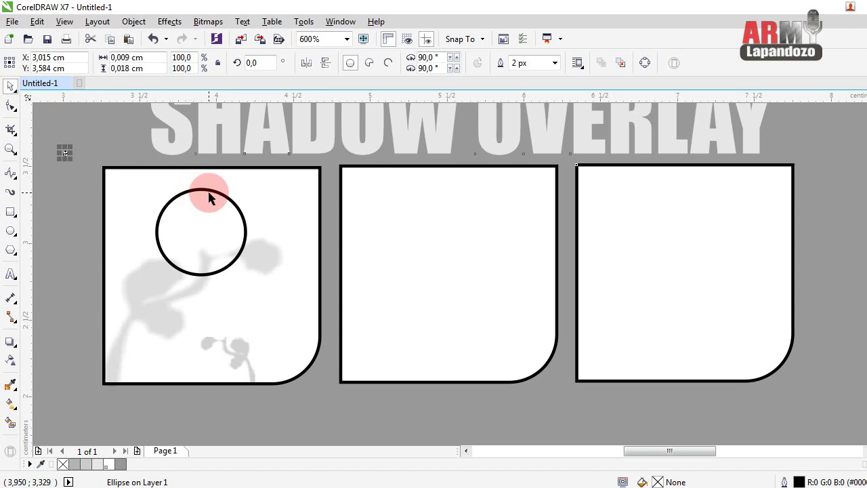
{"action": "left_click", "coordinate": [208, 191]}
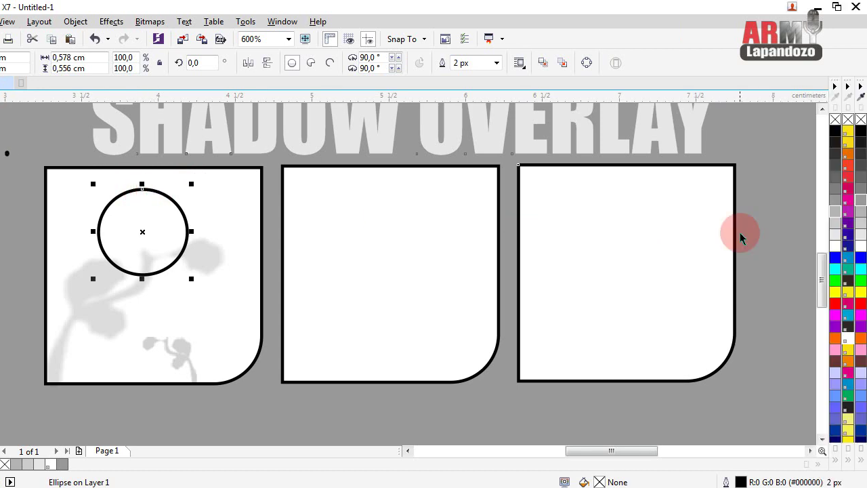
Step: Fill the circle light grey #E6E6E6 and give it a light grey outline
{"action": "right_click", "coordinate": [835, 235]}
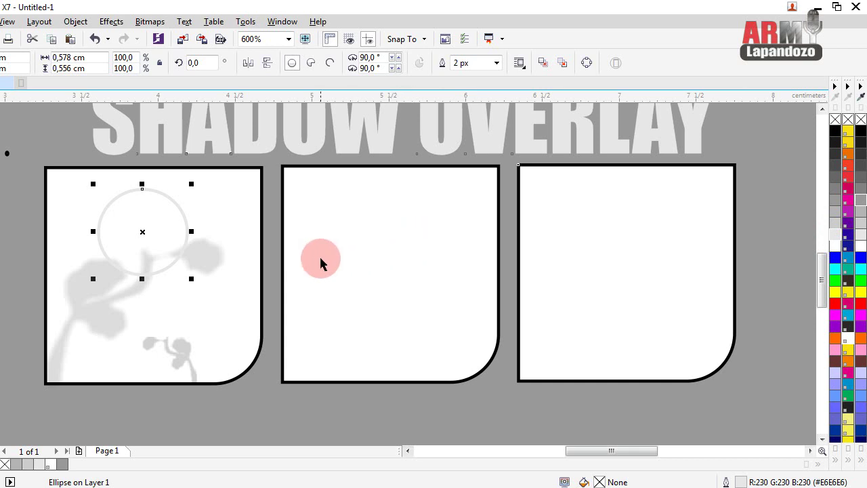
{"action": "right_click", "coordinate": [835, 224]}
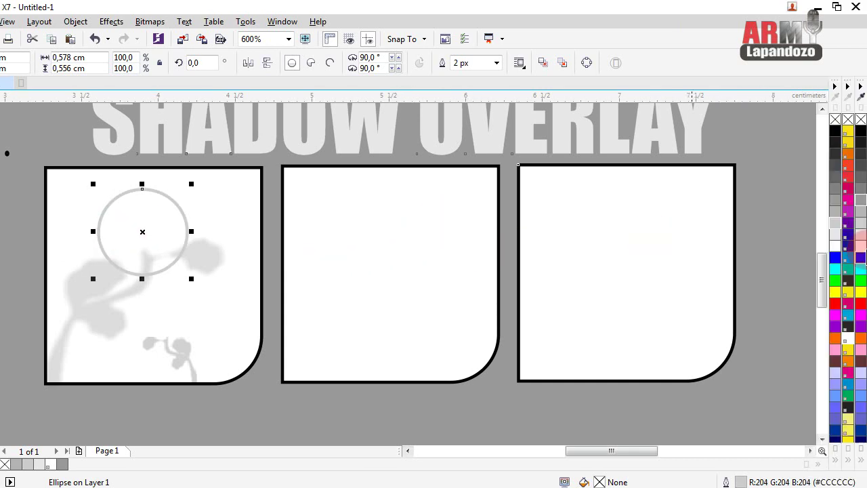
{"action": "right_click", "coordinate": [838, 237]}
{"action": "left_click", "coordinate": [836, 238]}
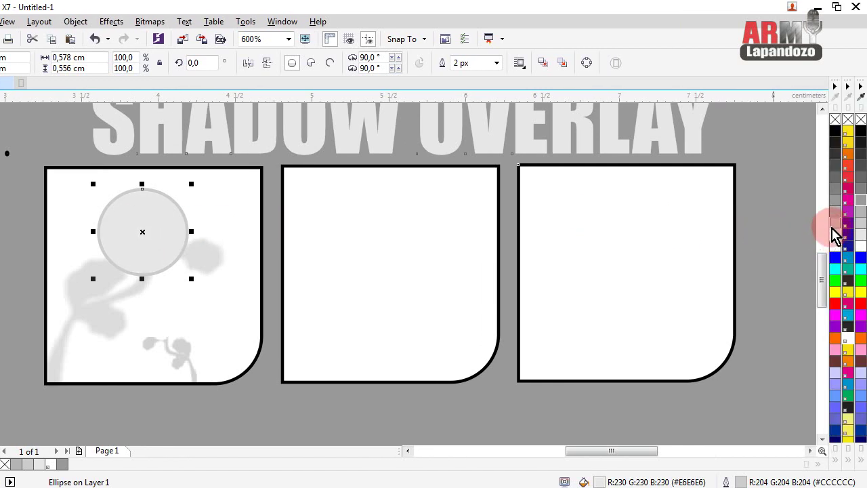
{"action": "right_click", "coordinate": [837, 237]}
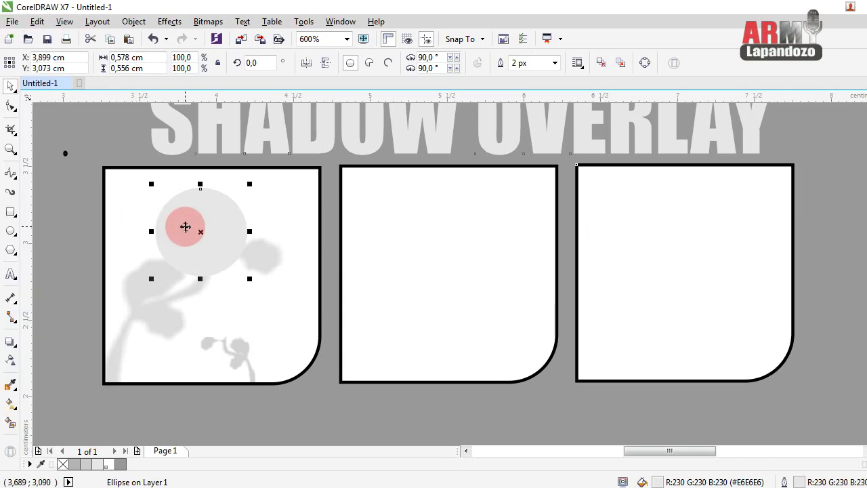
Step: Add a drop shadow to the grey circle and reduce its feathering to 2
{"action": "left_click", "coordinate": [12, 341]}
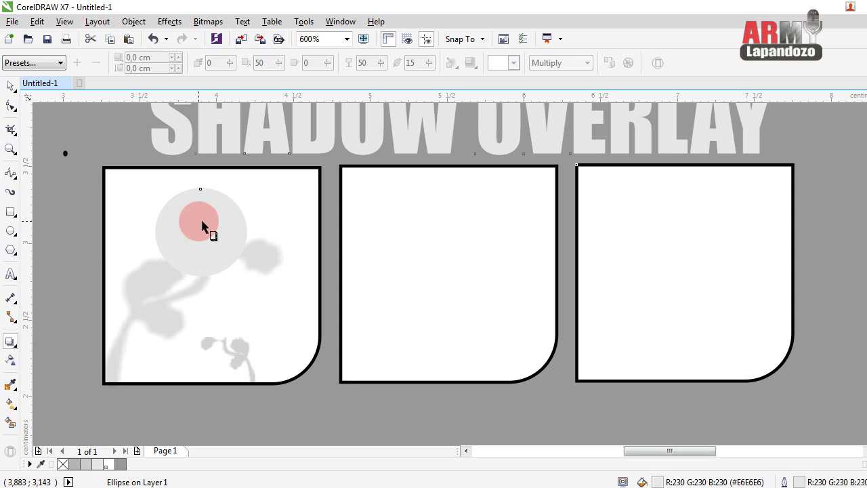
{"action": "mouse_move", "coordinate": [170, 211]}
{"action": "left_mouse_down"}
{"action": "mouse_move", "coordinate": [257, 234]}
{"action": "mouse_move", "coordinate": [250, 224]}
{"action": "left_mouse_up"}
{"action": "left_click", "coordinate": [217, 257]}
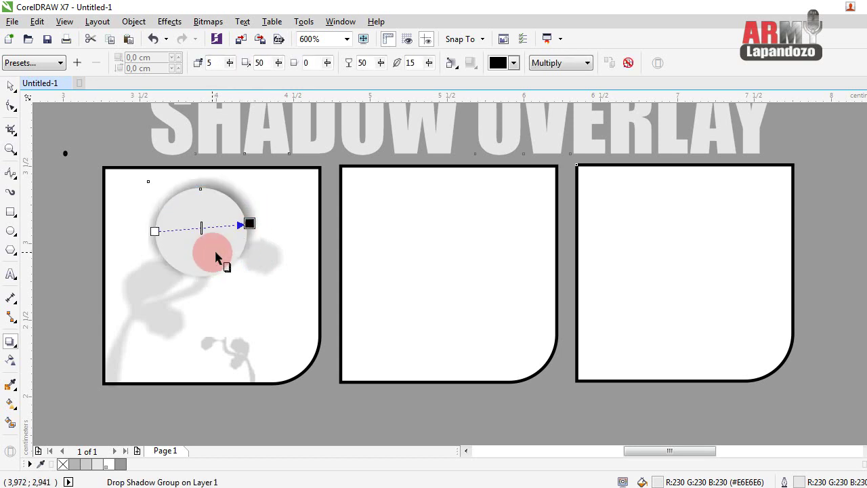
{"action": "left_click", "coordinate": [426, 65]}
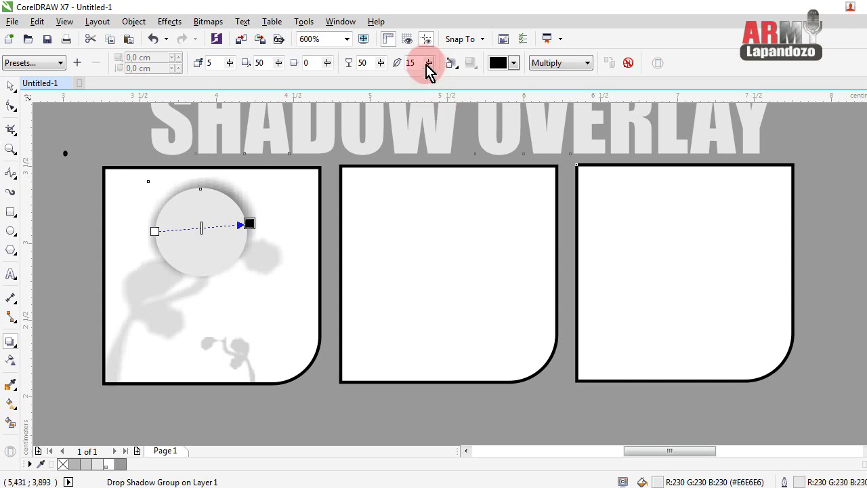
{"action": "mouse_move", "coordinate": [427, 65]}
{"action": "left_mouse_down"}
{"action": "mouse_move", "coordinate": [420, 88]}
{"action": "mouse_move", "coordinate": [417, 79]}
{"action": "mouse_move", "coordinate": [369, 86]}
{"action": "left_mouse_up"}
Step: Settle the circle shadow's opacity at 19 and nudge its offset slightly up-right
{"action": "left_click", "coordinate": [380, 63]}
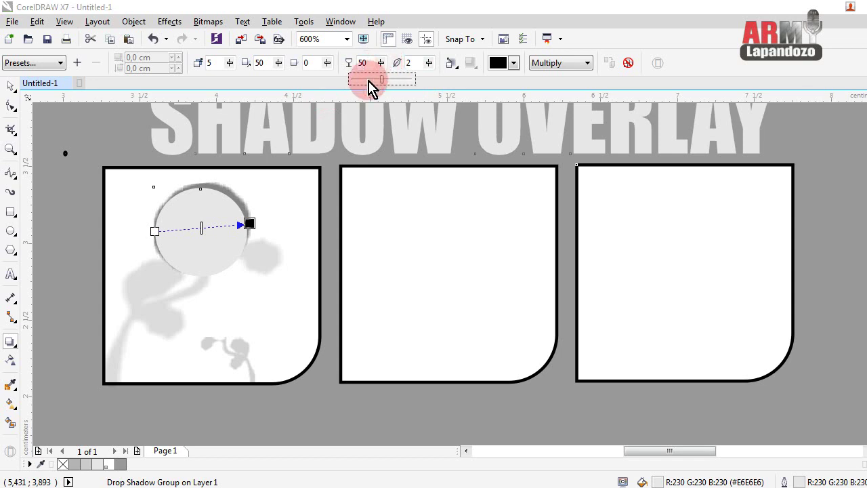
{"action": "left_click", "coordinate": [381, 62]}
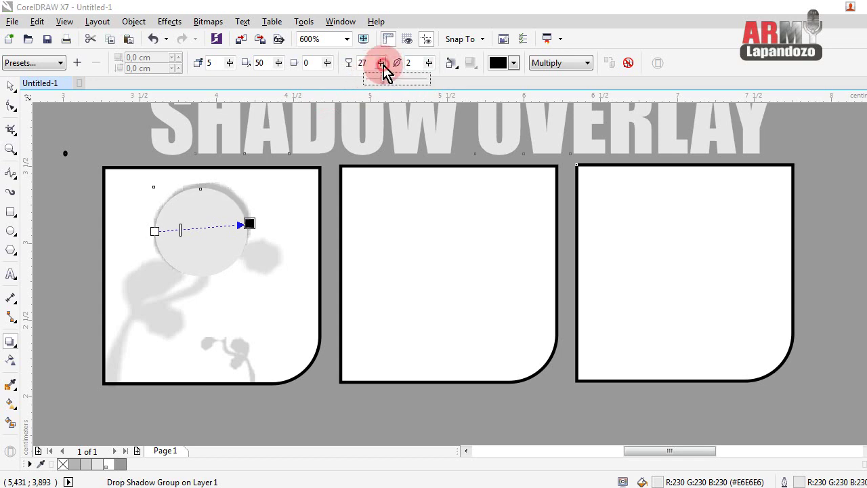
{"action": "left_click_drag", "start_coordinate": [377, 83], "coordinate": [376, 86]}
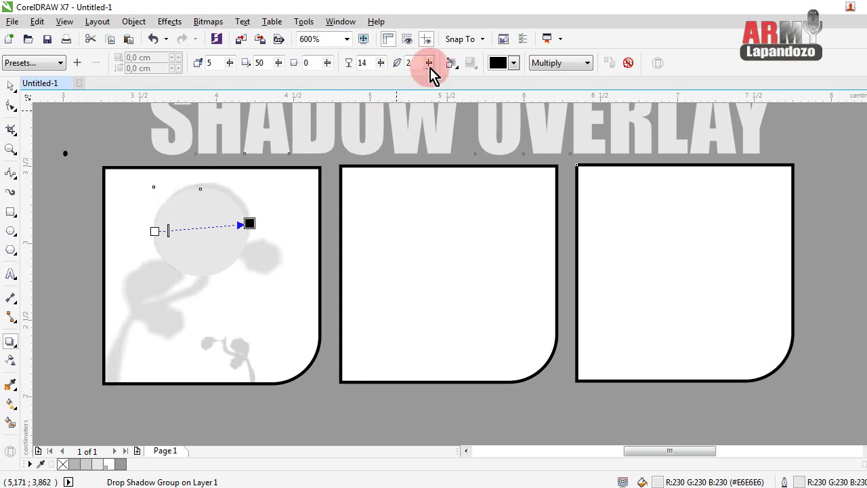
{"action": "left_click", "coordinate": [380, 64]}
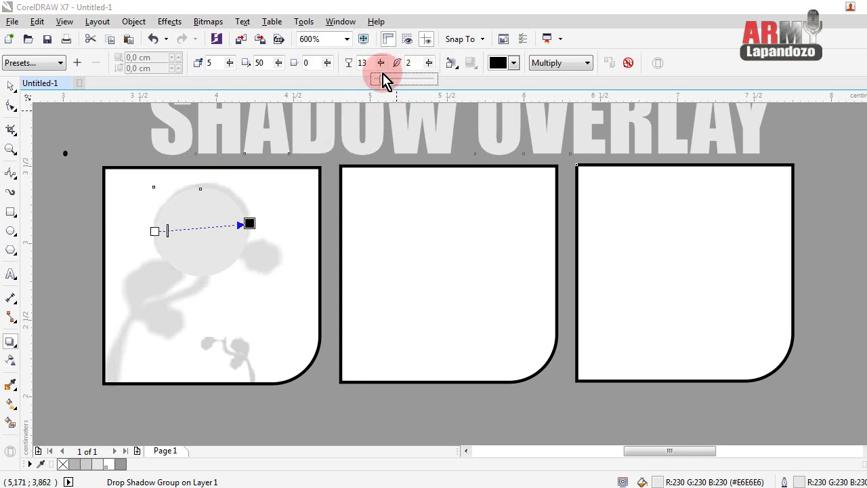
{"action": "left_click_drag", "start_coordinate": [383, 78], "coordinate": [392, 83]}
{"action": "left_click", "coordinate": [239, 217]}
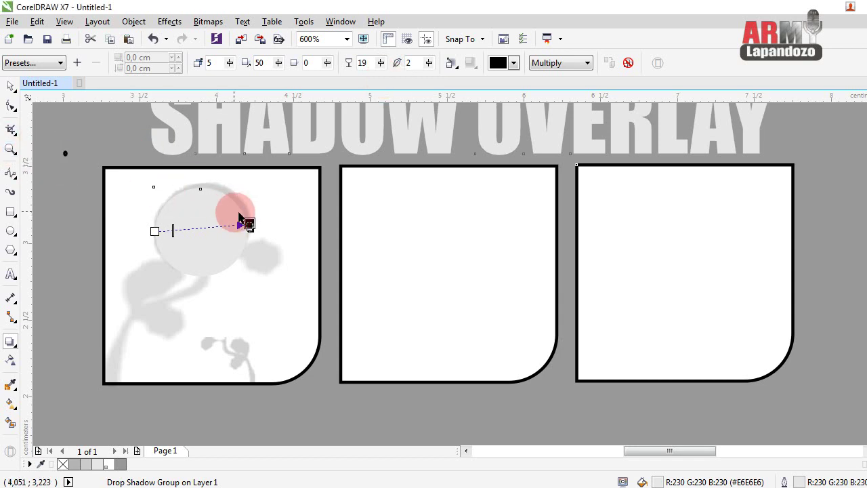
{"action": "left_click", "coordinate": [248, 222]}
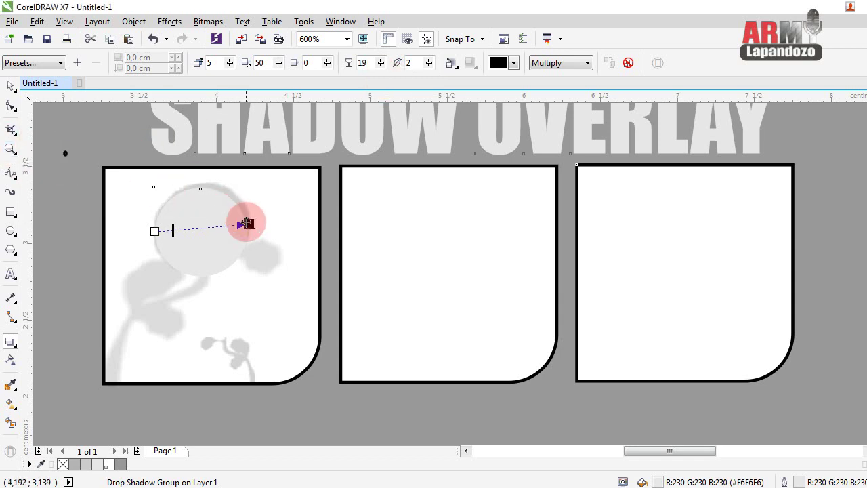
{"action": "left_click_drag", "start_coordinate": [248, 222], "coordinate": [250, 223]}
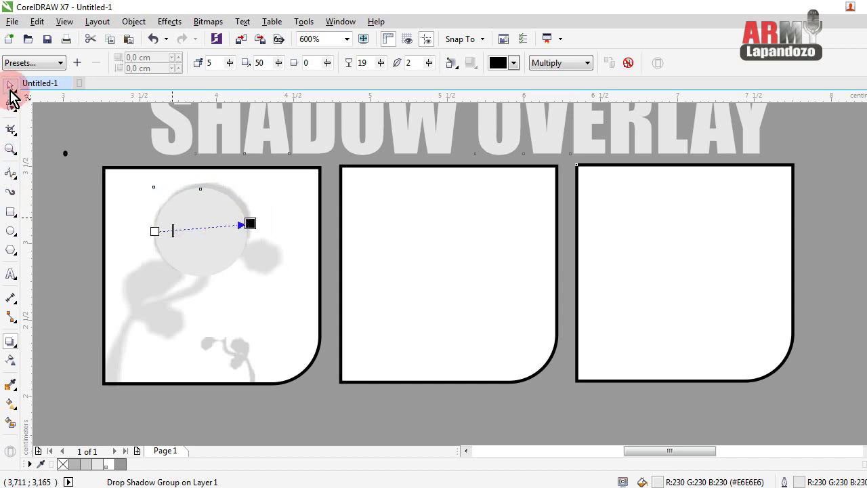
{"action": "left_click", "coordinate": [10, 92]}
Step: Shrink the faded circle to about 83.5% and move it toward the first panel's top-left
{"action": "left_click", "coordinate": [75, 198]}
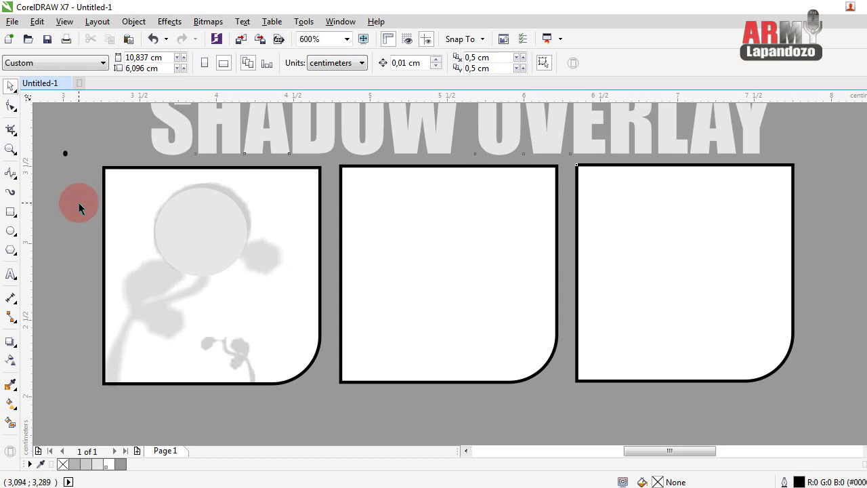
{"action": "left_click", "coordinate": [224, 223]}
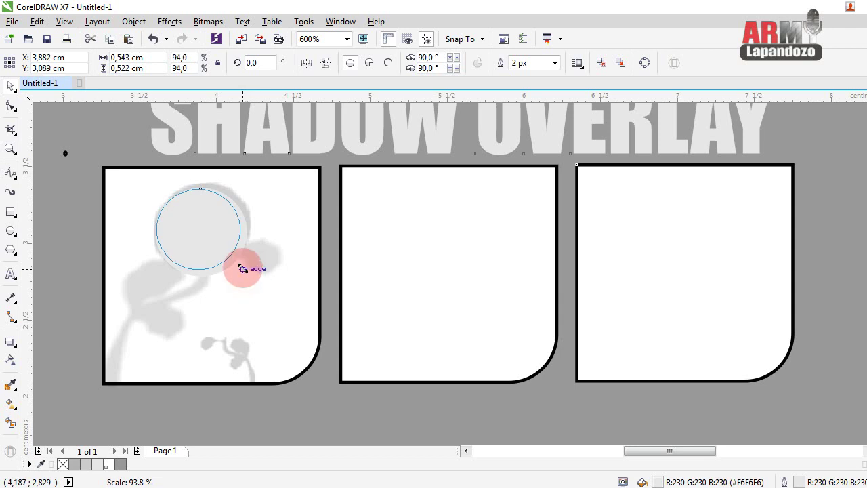
{"action": "left_click_drag", "start_coordinate": [249, 278], "coordinate": [234, 264]}
{"action": "left_click_drag", "start_coordinate": [195, 217], "coordinate": [158, 204]}
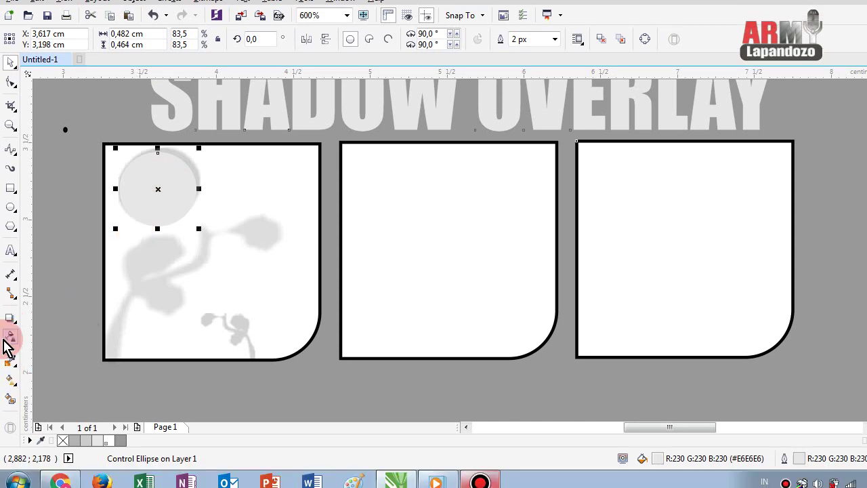
Step: Give the circle a Uniform transparency set to 11, then deselect it
{"action": "left_click", "coordinate": [10, 336]}
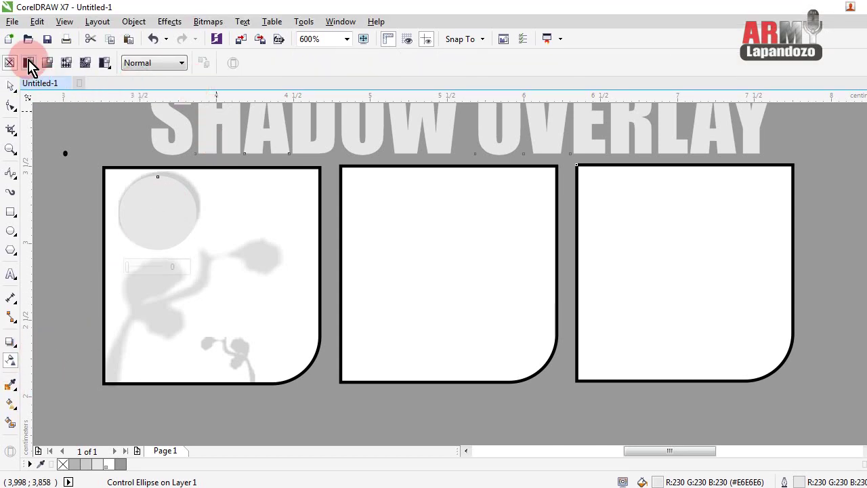
{"action": "left_click", "coordinate": [27, 62]}
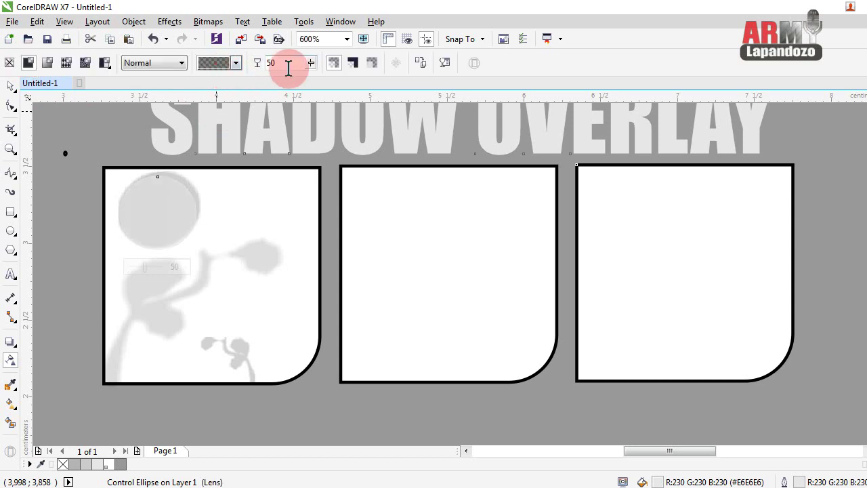
{"action": "left_click_drag", "start_coordinate": [313, 70], "coordinate": [305, 81]}
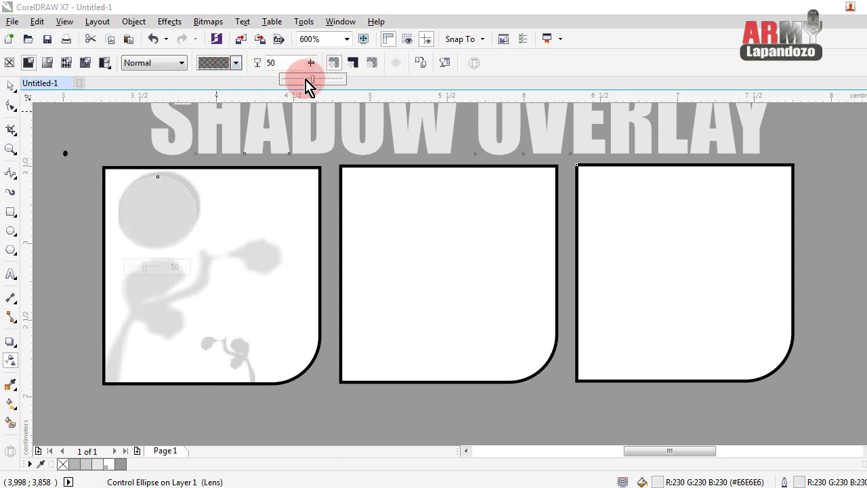
{"action": "left_click", "coordinate": [310, 63]}
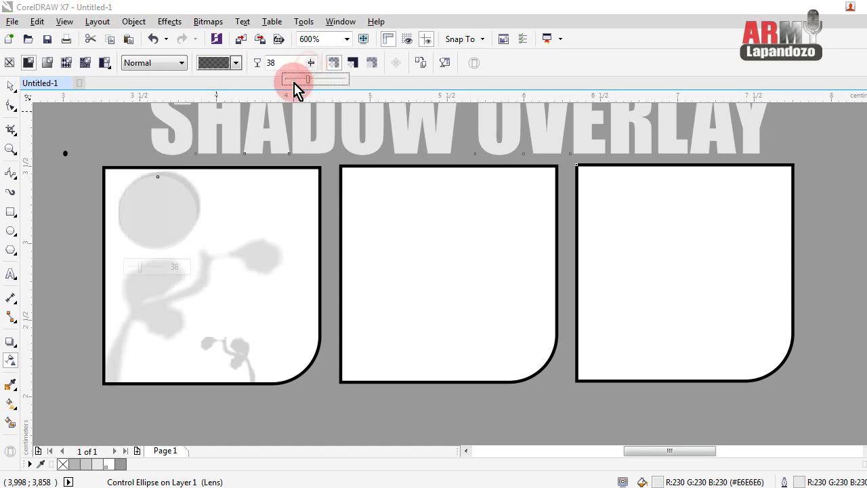
{"action": "left_click_drag", "start_coordinate": [325, 85], "coordinate": [325, 83]}
{"action": "left_click", "coordinate": [312, 68]}
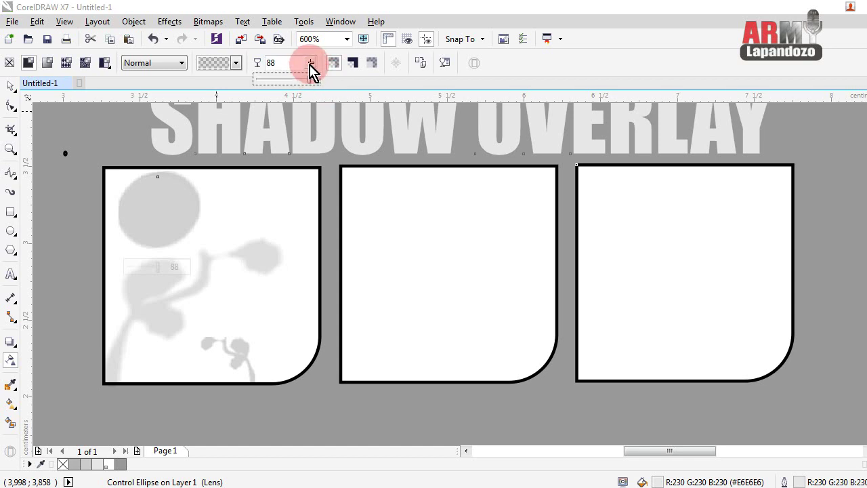
{"action": "left_click", "coordinate": [277, 80]}
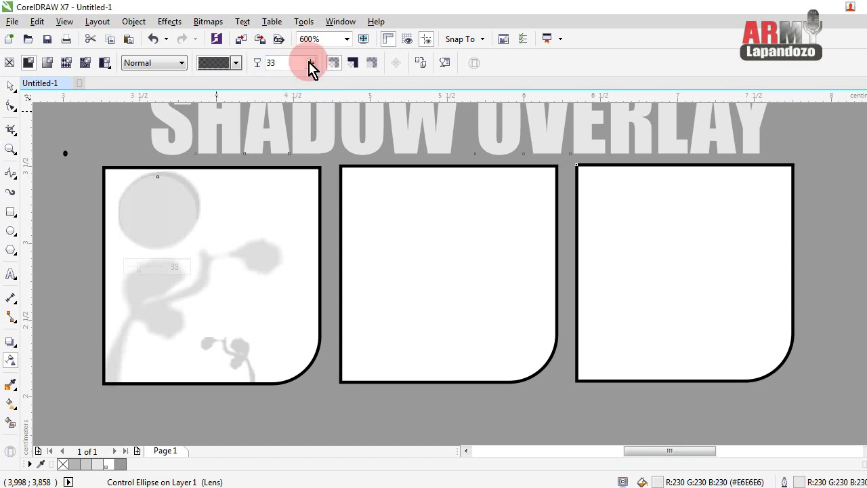
{"action": "left_click", "coordinate": [310, 63]}
{"action": "left_click", "coordinate": [296, 80]}
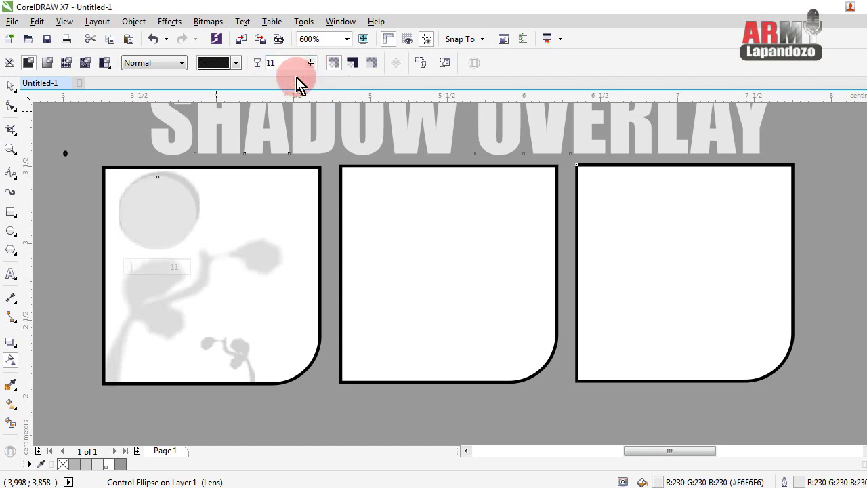
{"action": "key", "text": "space"}
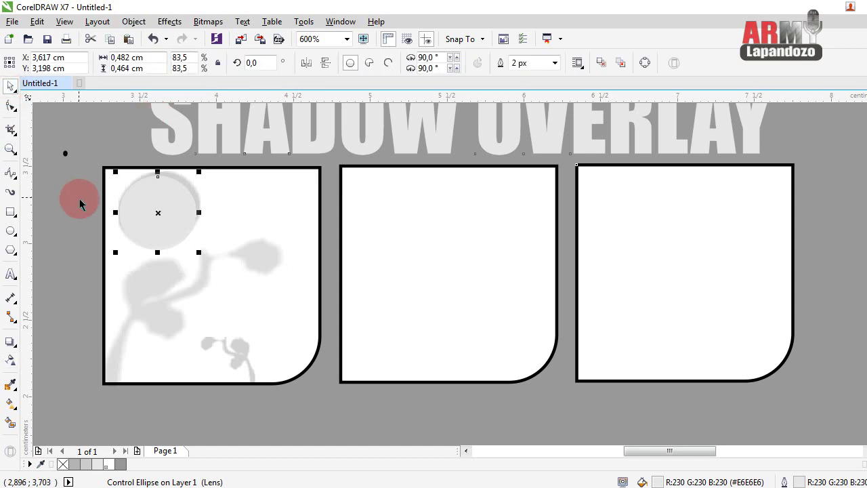
{"action": "left_click", "coordinate": [92, 210]}
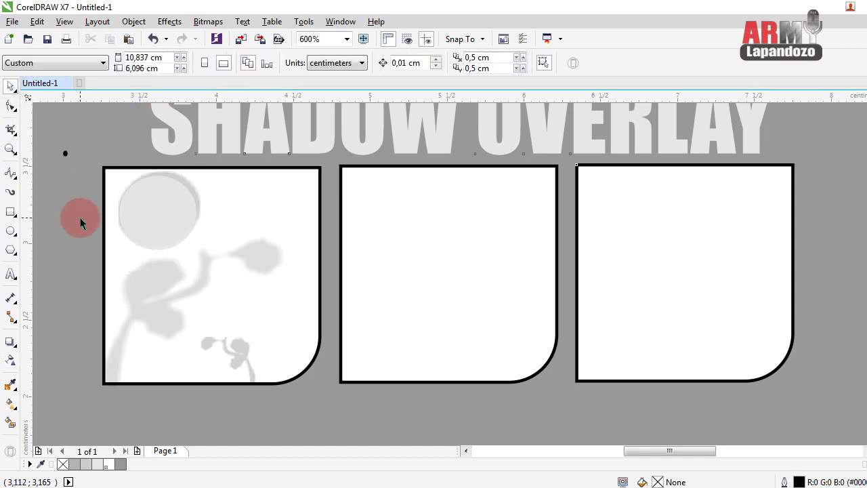
{"action": "left_click", "coordinate": [9, 214]}
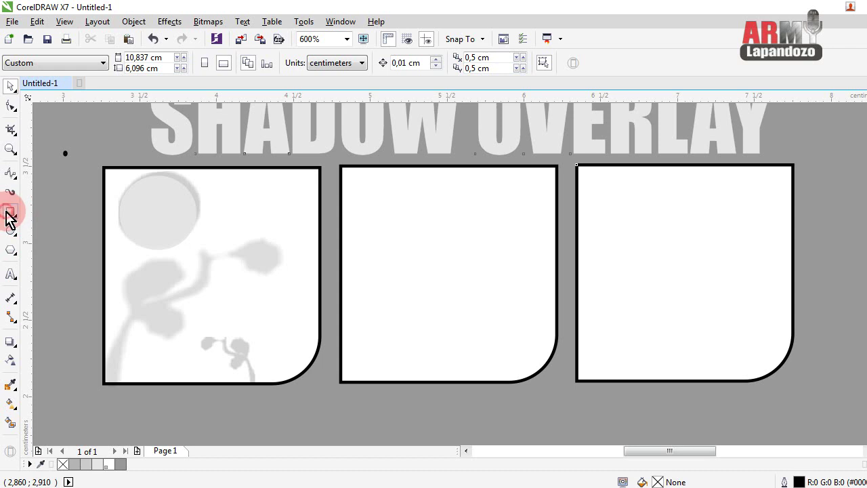
Step: Draw a square inside the middle panel
{"action": "left_click_drag", "start_coordinate": [341, 195], "coordinate": [349, 201]}
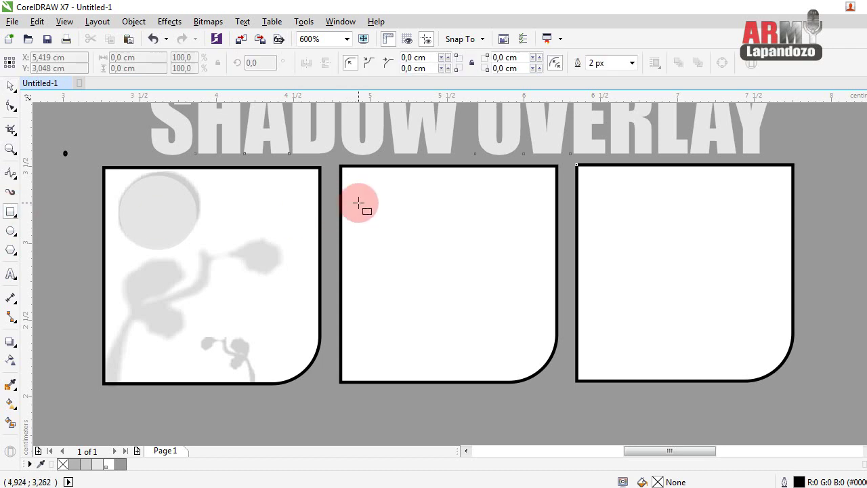
{"action": "left_click_drag", "start_coordinate": [358, 203], "coordinate": [511, 338]}
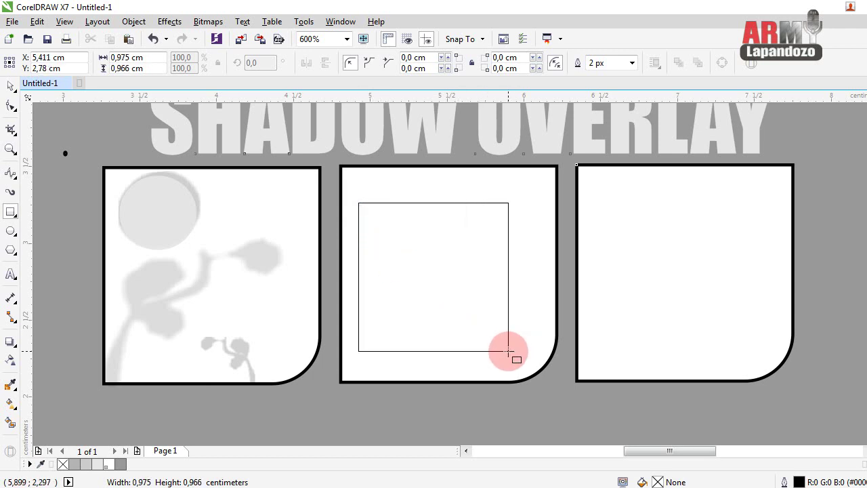
{"action": "left_click_drag", "start_coordinate": [512, 339], "coordinate": [508, 351]}
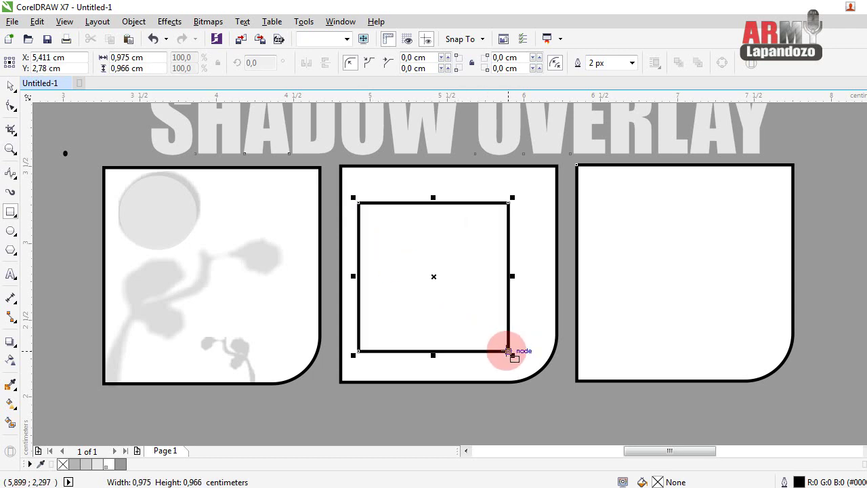
Step: Add a thin 0.062 cm inside contour, break it apart, and combine both shapes into a frame
{"action": "left_click", "coordinate": [12, 344]}
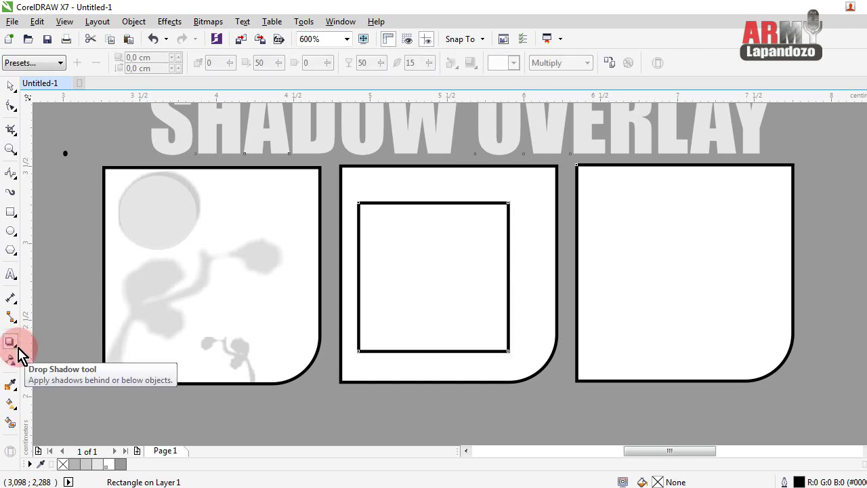
{"action": "left_click_drag", "start_coordinate": [18, 352], "coordinate": [64, 359]}
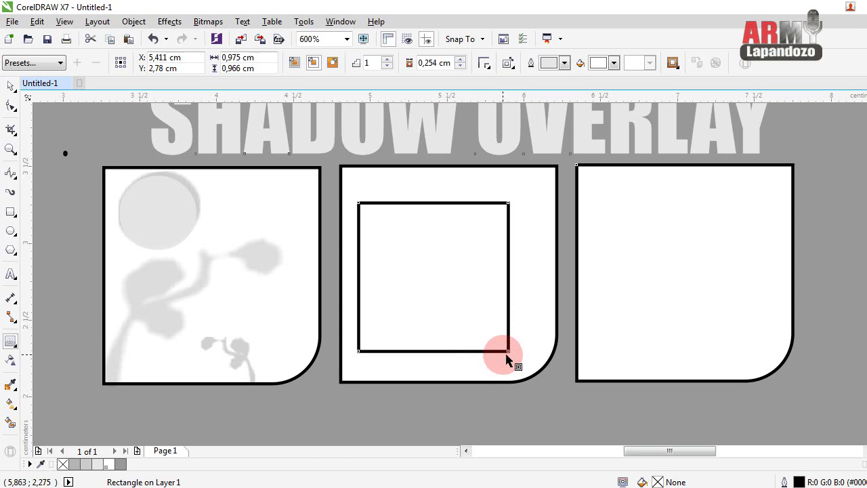
{"action": "left_click_drag", "start_coordinate": [502, 350], "coordinate": [501, 346]}
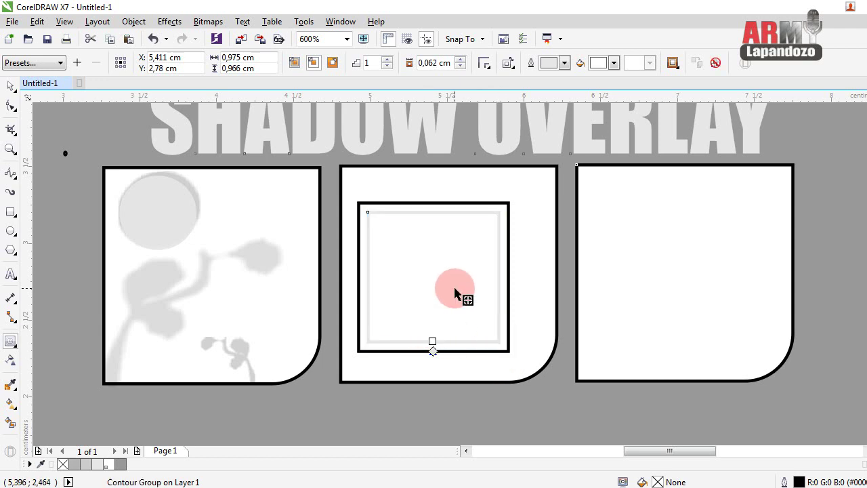
{"action": "right_click", "coordinate": [499, 250]}
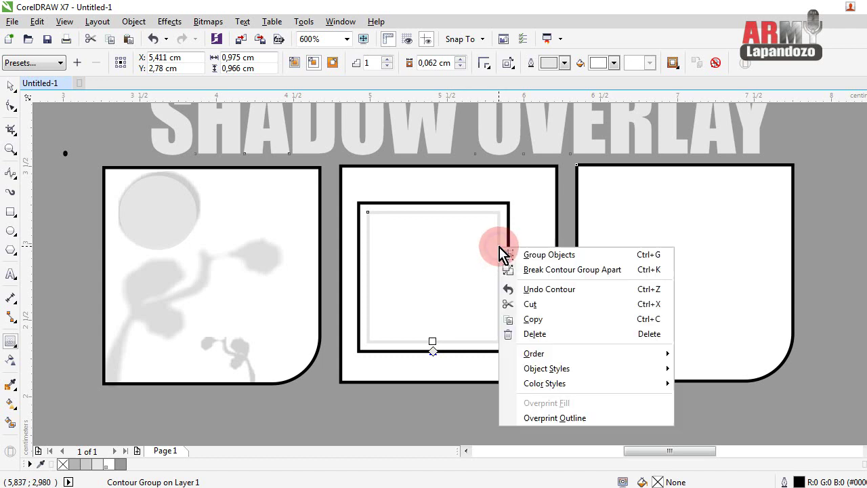
{"action": "left_click", "coordinate": [529, 269]}
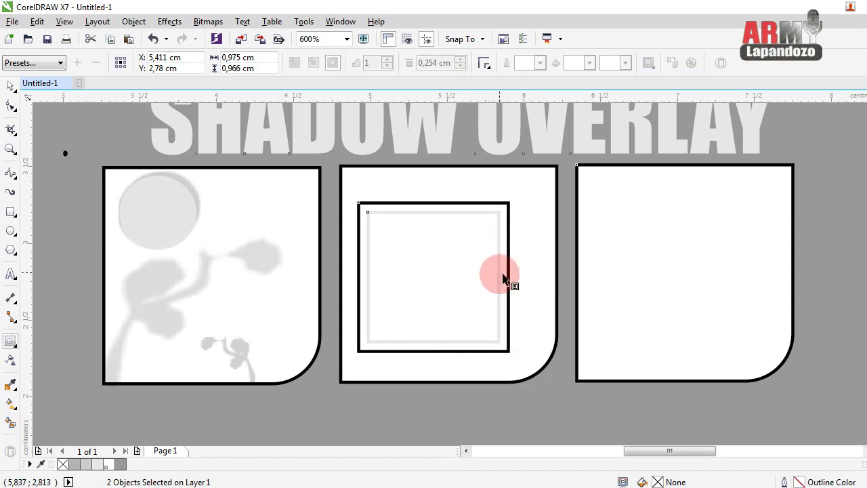
{"action": "right_click", "coordinate": [498, 281]}
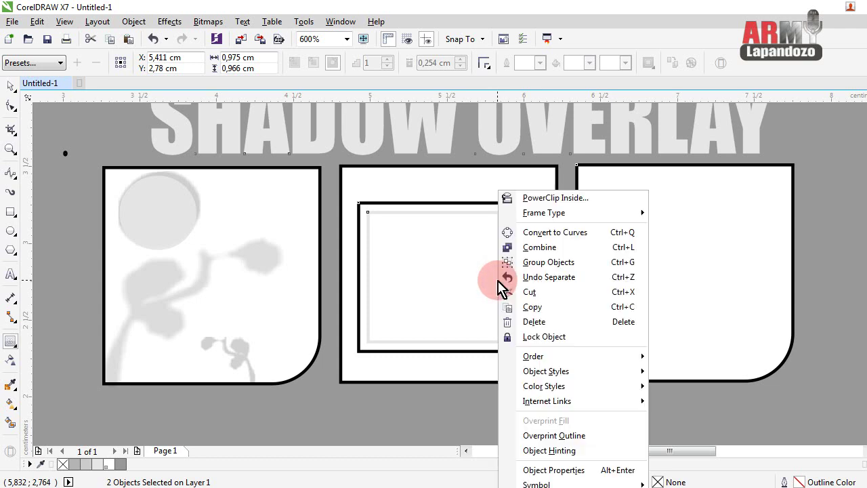
{"action": "left_click", "coordinate": [526, 248]}
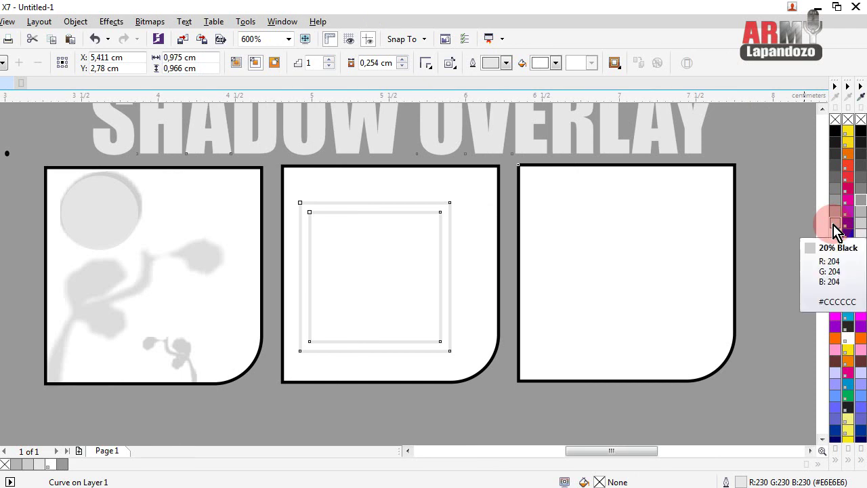
Step: Fill the frame and its outline with 20% Black grey, then select it
{"action": "left_click", "coordinate": [849, 230]}
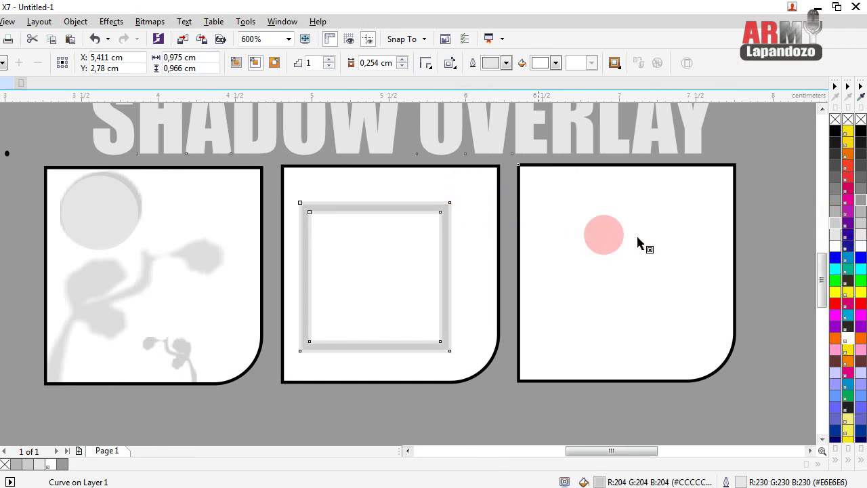
{"action": "right_click", "coordinate": [839, 229]}
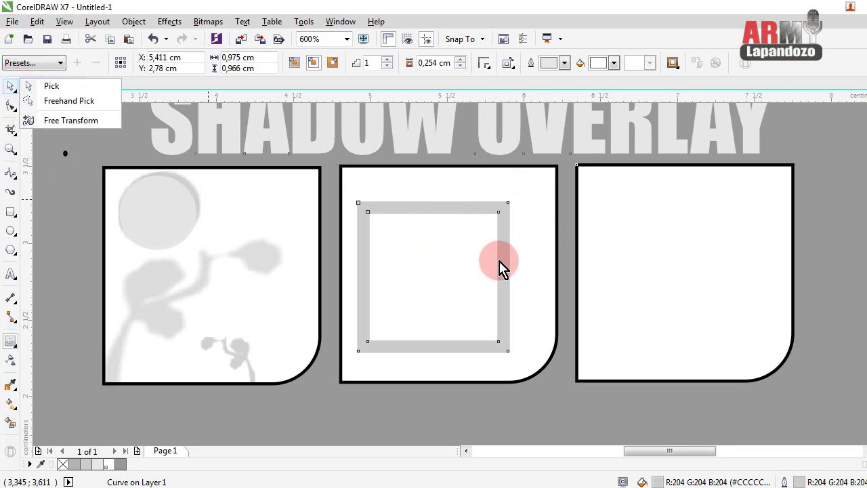
{"action": "left_click", "coordinate": [10, 106]}
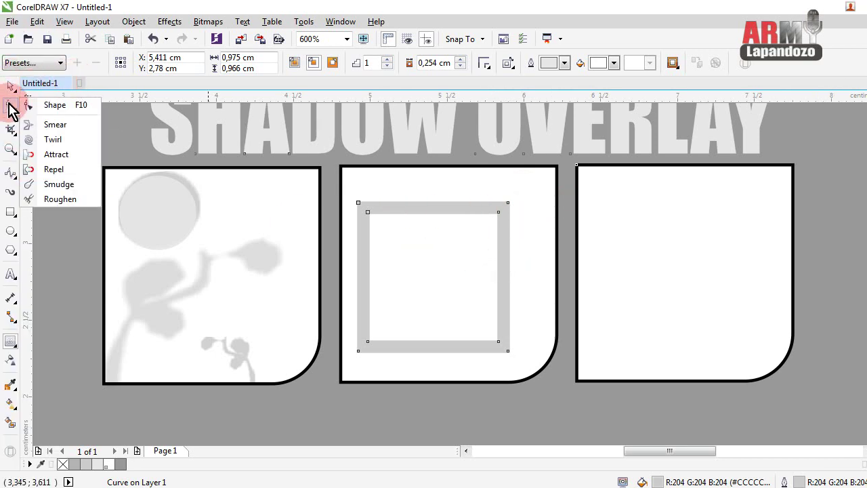
{"action": "left_click", "coordinate": [12, 86]}
{"action": "left_click", "coordinate": [27, 82]}
{"action": "left_click", "coordinate": [294, 267]}
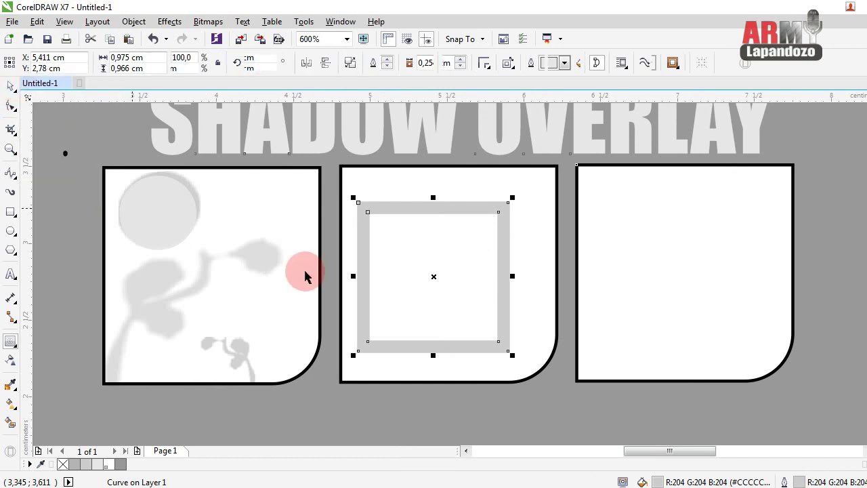
{"action": "left_click", "coordinate": [442, 218]}
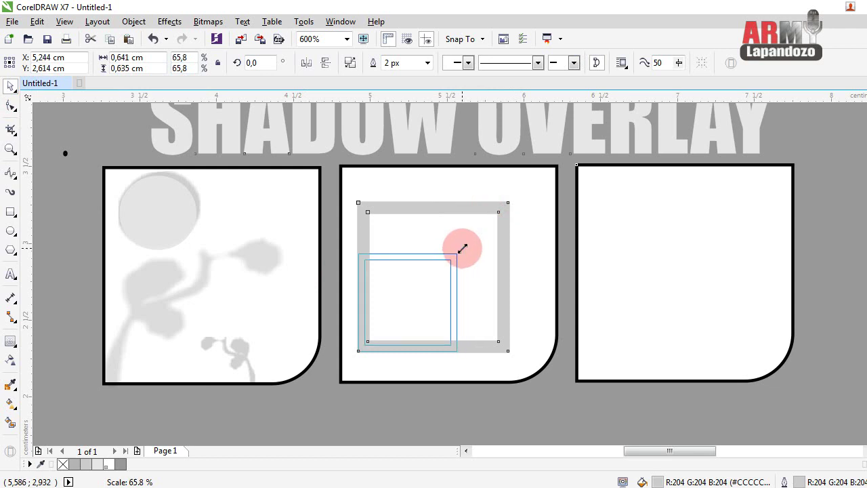
Step: Shrink the frame to 65% and place a flattened copy above it as a top bar
{"action": "left_click_drag", "start_coordinate": [512, 197], "coordinate": [460, 249]}
{"action": "mouse_move", "coordinate": [406, 301]}
{"action": "left_mouse_down"}
{"action": "mouse_move", "coordinate": [421, 182]}
{"action": "mouse_move", "coordinate": [406, 203]}
{"action": "left_mouse_up"}
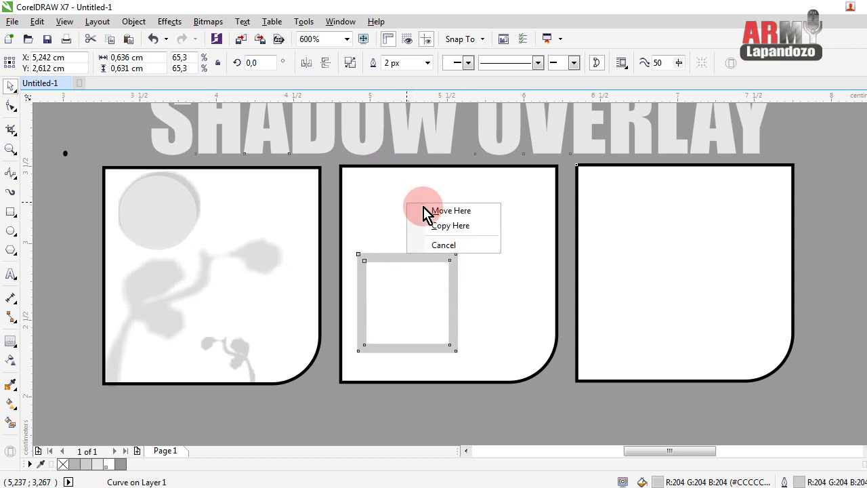
{"action": "left_click", "coordinate": [440, 225]}
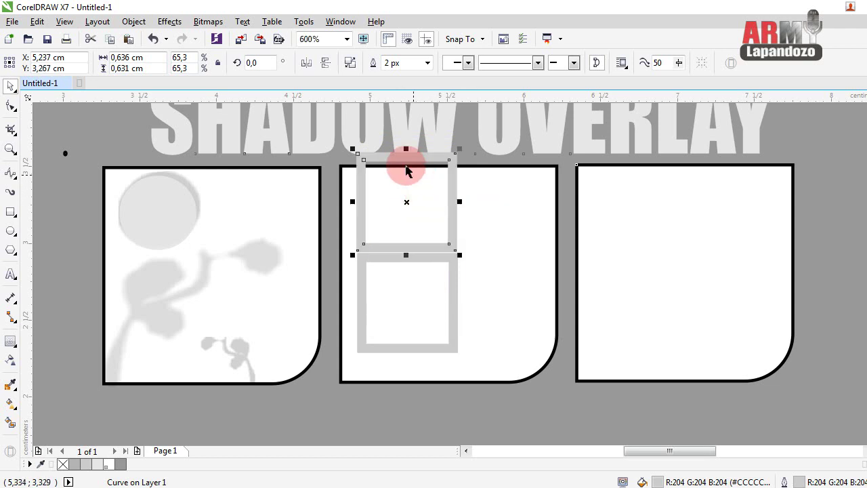
{"action": "left_click_drag", "start_coordinate": [407, 148], "coordinate": [396, 216]}
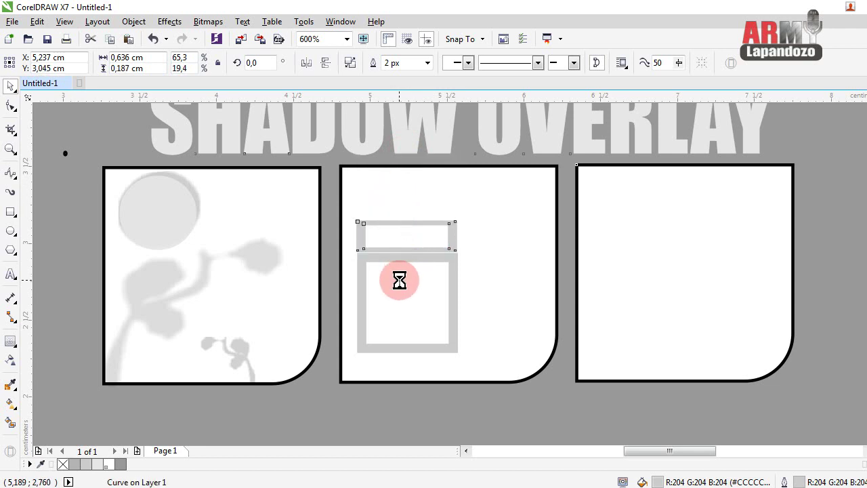
{"action": "key", "text": "Up"}
{"action": "key", "text": "Up"}
{"action": "key", "text": "Up"}
{"action": "key", "text": "Right"}
{"action": "key", "text": "Up"}
{"action": "key", "text": "Up"}
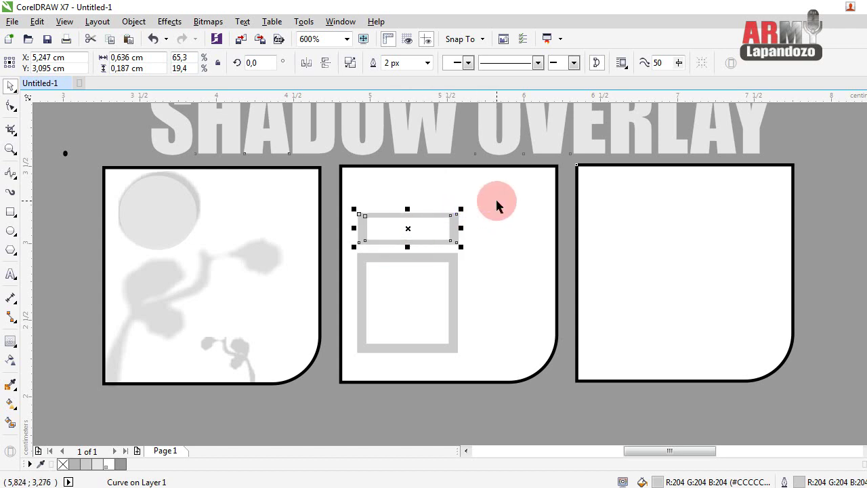
{"action": "key", "text": "Down"}
{"action": "key", "text": "Down"}
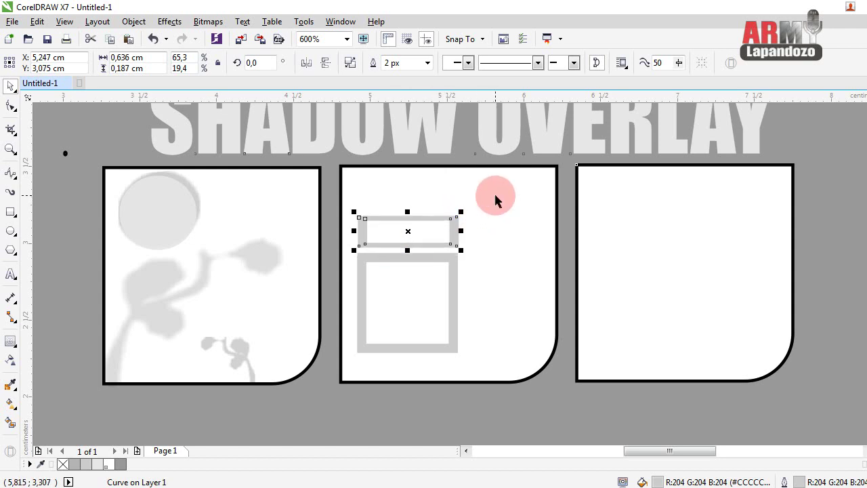
{"action": "left_click_drag", "start_coordinate": [495, 197], "coordinate": [493, 242]}
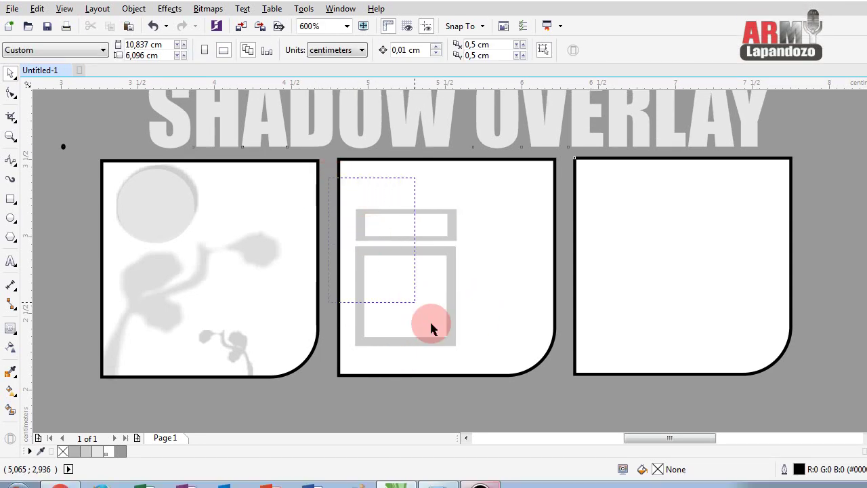
{"action": "left_click_drag", "start_coordinate": [369, 237], "coordinate": [452, 331]}
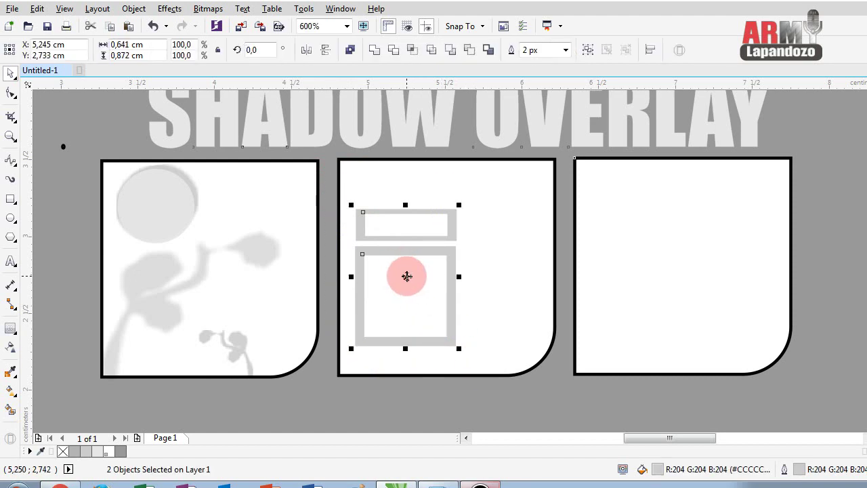
{"action": "right_click", "coordinate": [496, 268]}
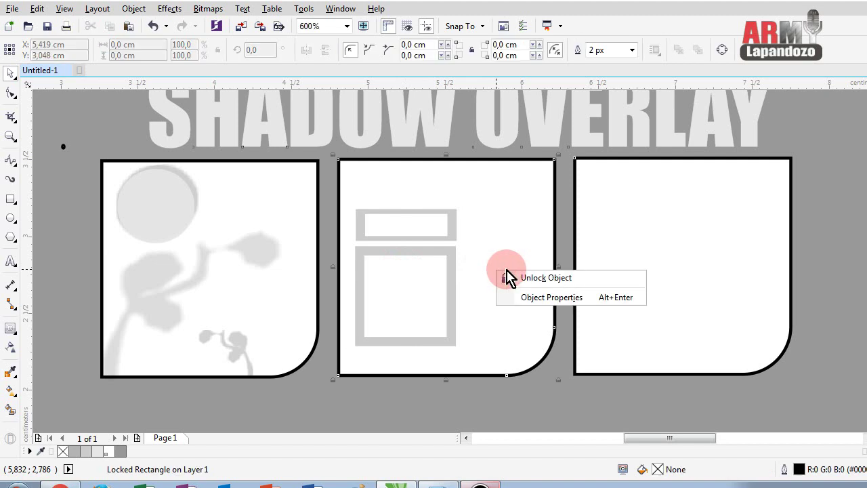
{"action": "left_click", "coordinate": [329, 184]}
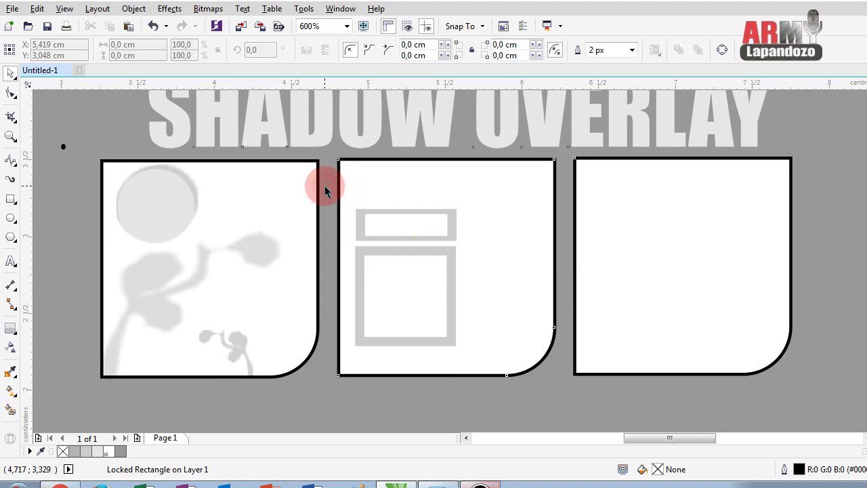
{"action": "left_click_drag", "start_coordinate": [325, 186], "coordinate": [388, 260]}
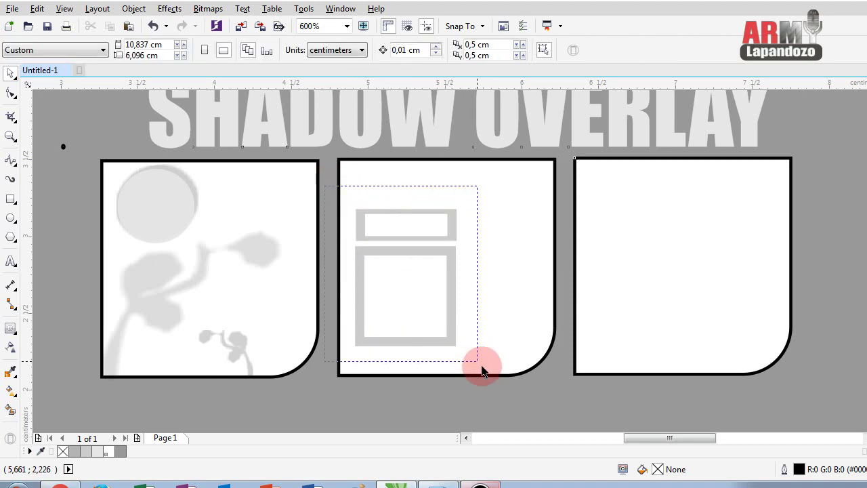
{"action": "left_click_drag", "start_coordinate": [482, 369], "coordinate": [419, 295]}
{"action": "left_click", "coordinate": [339, 207]}
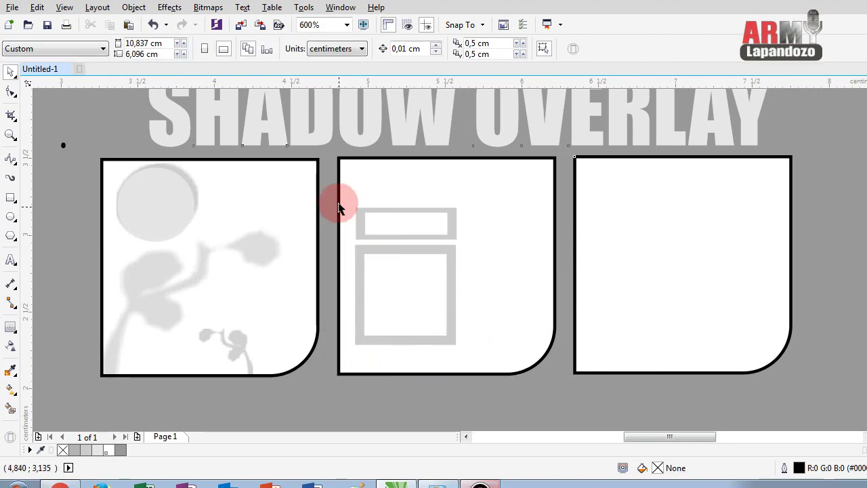
{"action": "left_click", "coordinate": [331, 196]}
{"action": "left_click_drag", "start_coordinate": [323, 180], "coordinate": [483, 359]}
{"action": "key", "text": "Escape"}
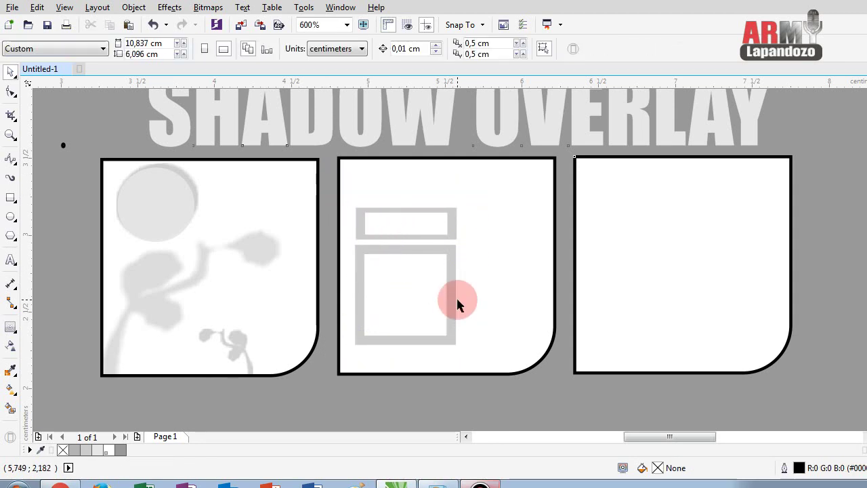
{"action": "left_click_drag", "start_coordinate": [327, 189], "coordinate": [484, 364]}
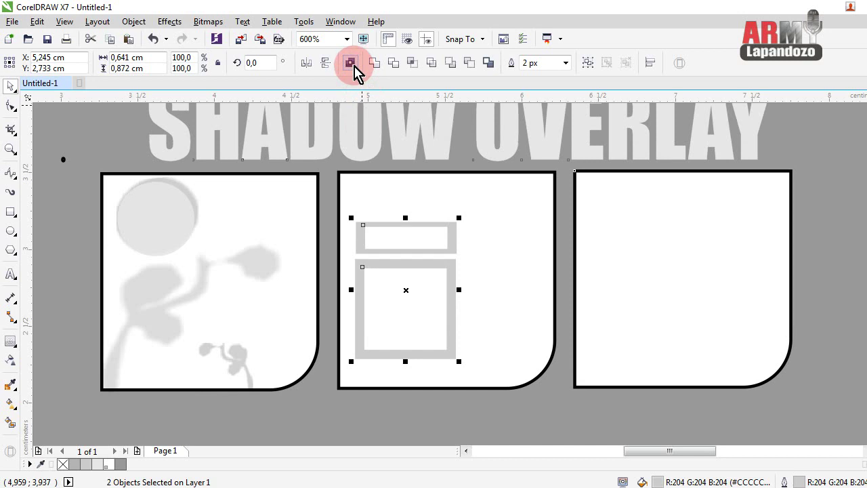
Step: Combine the two frames into one shape and skew it vertically
{"action": "left_click", "coordinate": [354, 65]}
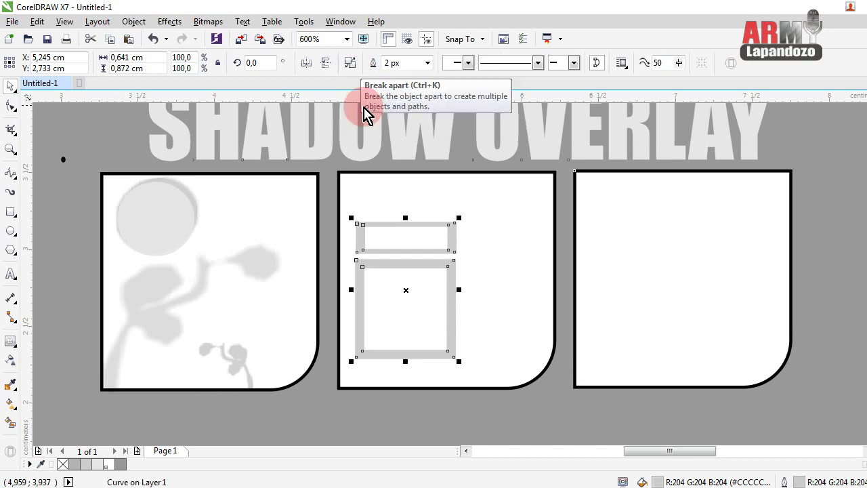
{"action": "left_click", "coordinate": [405, 291]}
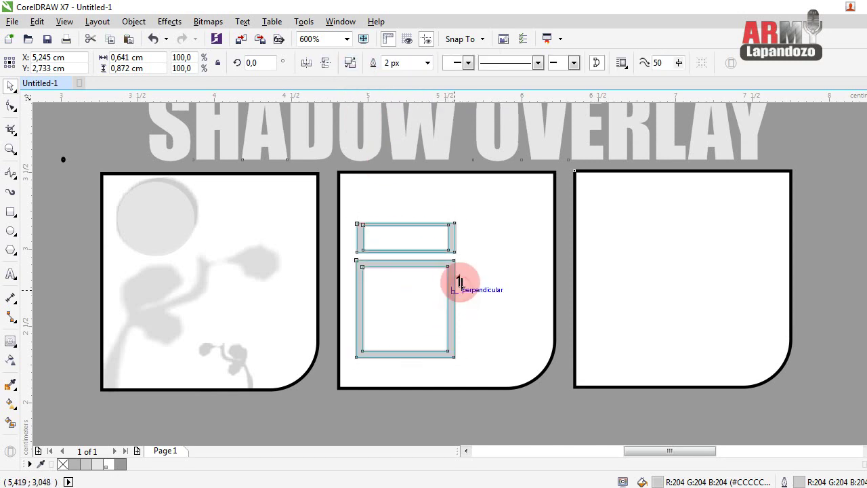
{"action": "left_click_drag", "start_coordinate": [460, 291], "coordinate": [461, 270]}
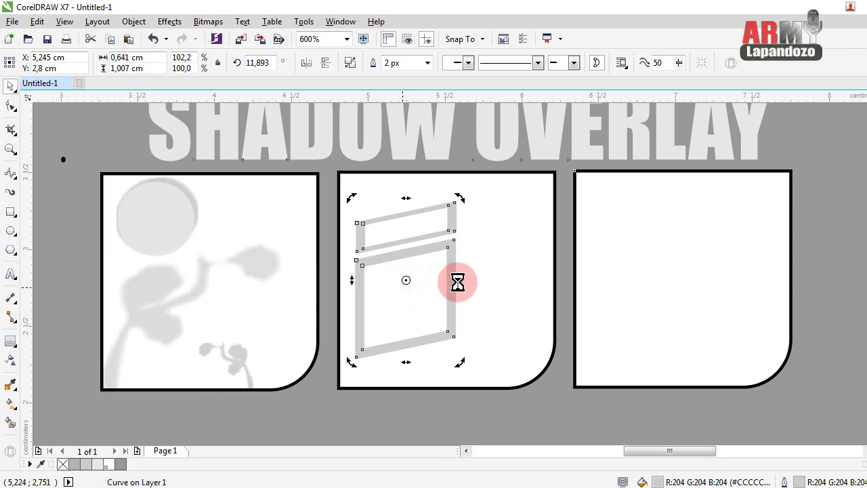
Step: Duplicate the slanted frame to the right, combine both, and nudge the window down-left
{"action": "left_click_drag", "start_coordinate": [457, 282], "coordinate": [484, 281]}
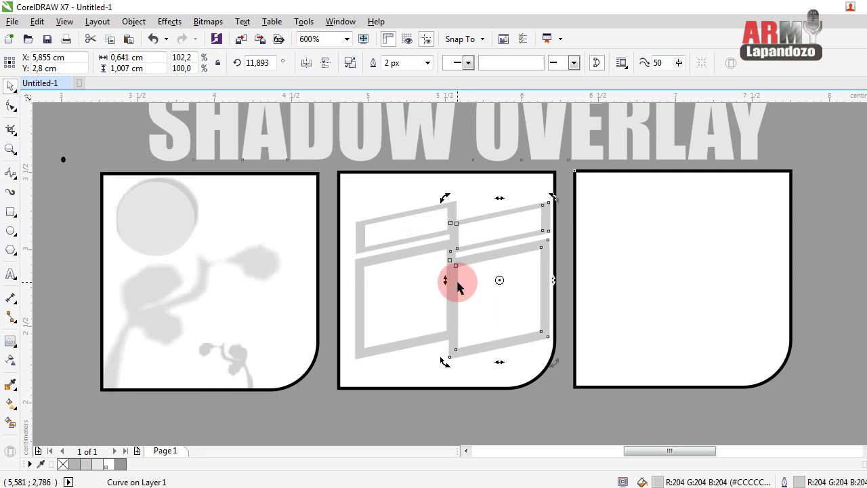
{"action": "left_click", "coordinate": [457, 282]}
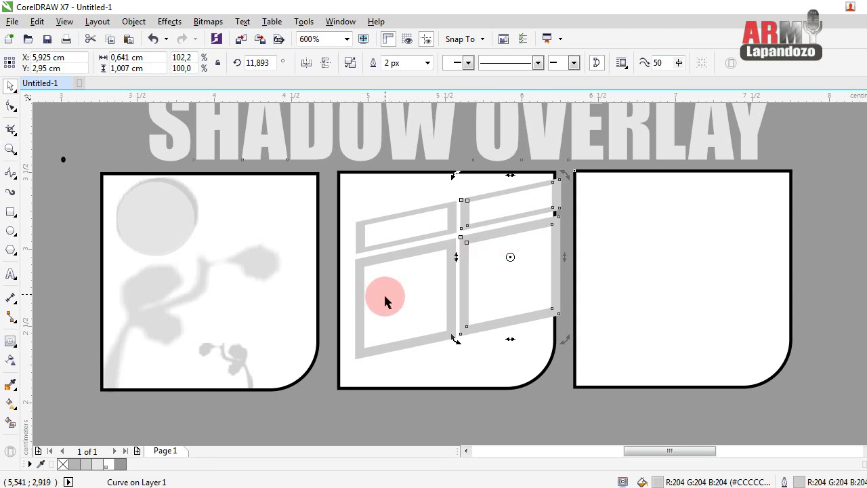
{"action": "left_click", "coordinate": [358, 234], "text": "shift"}
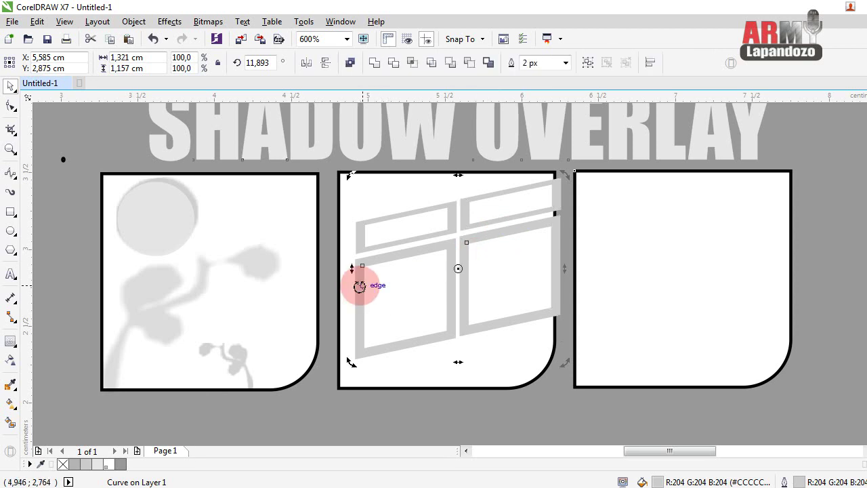
{"action": "left_click", "coordinate": [350, 61]}
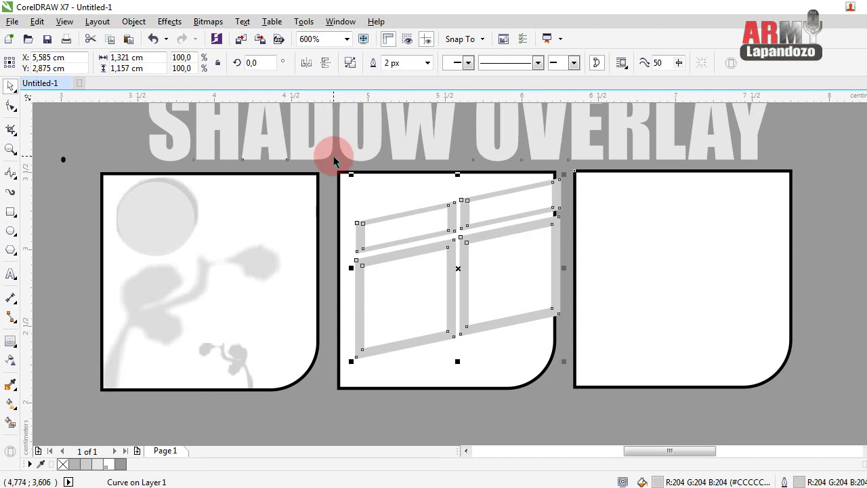
{"action": "key", "text": "Left"}
{"action": "key", "text": "Left"}
{"action": "key", "text": "Left"}
{"action": "key", "text": "Left"}
{"action": "key", "text": "Left"}
{"action": "key", "text": "Left"}
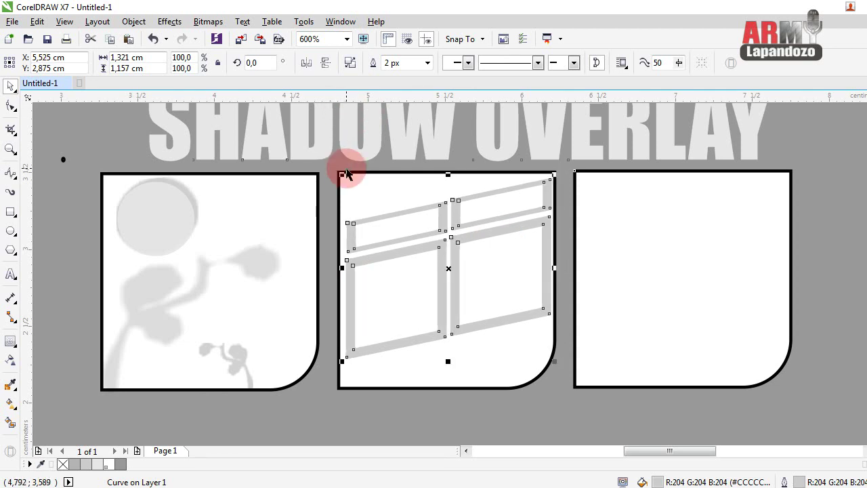
{"action": "key", "text": "Left"}
{"action": "key", "text": "Down"}
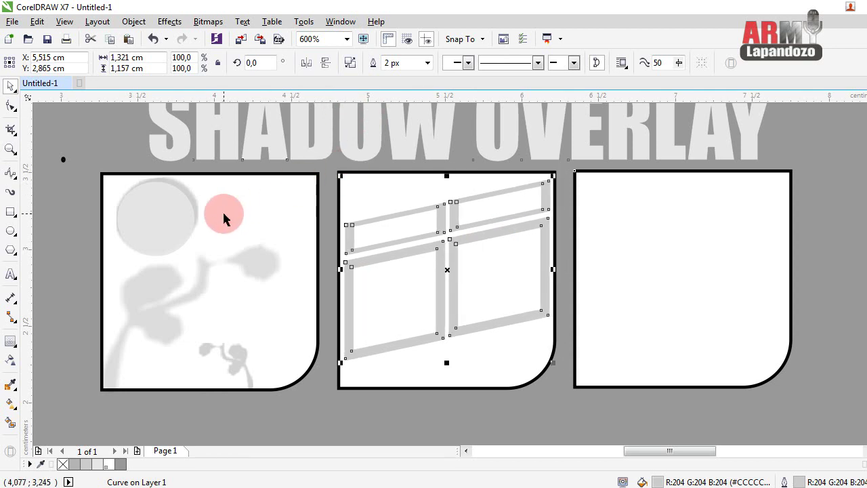
{"action": "key", "text": "Down"}
{"action": "key", "text": "Down"}
{"action": "key", "text": "Down"}
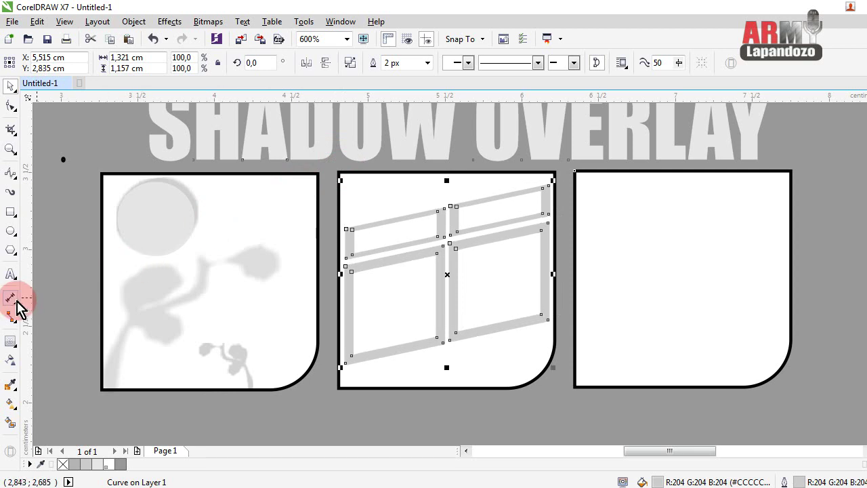
Step: Add a drop shadow to the window cast toward the right
{"action": "left_click", "coordinate": [17, 351]}
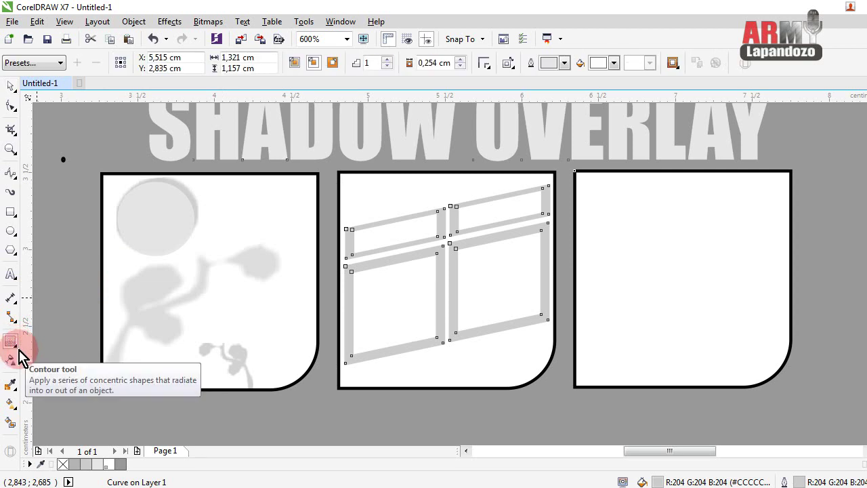
{"action": "left_click", "coordinate": [17, 351]}
{"action": "left_click", "coordinate": [53, 340]}
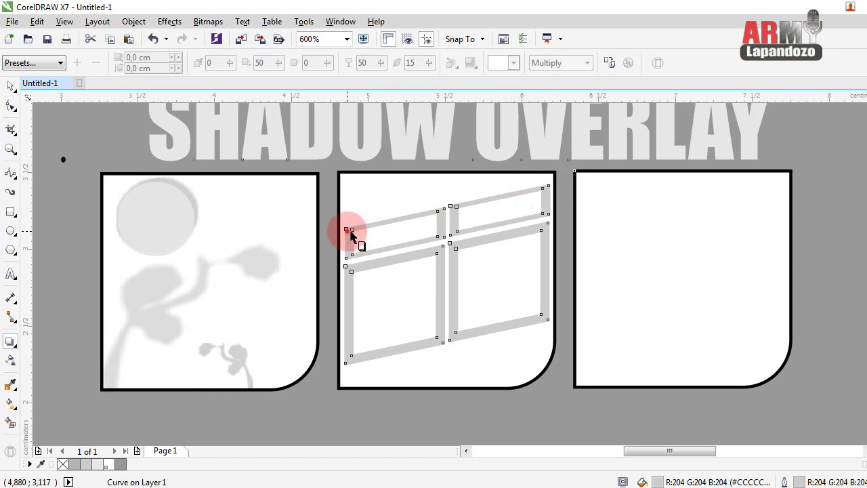
{"action": "mouse_move", "coordinate": [350, 232]}
{"action": "left_mouse_down"}
{"action": "mouse_move", "coordinate": [523, 301]}
{"action": "mouse_move", "coordinate": [554, 306]}
{"action": "mouse_move", "coordinate": [553, 285]}
{"action": "left_mouse_up"}
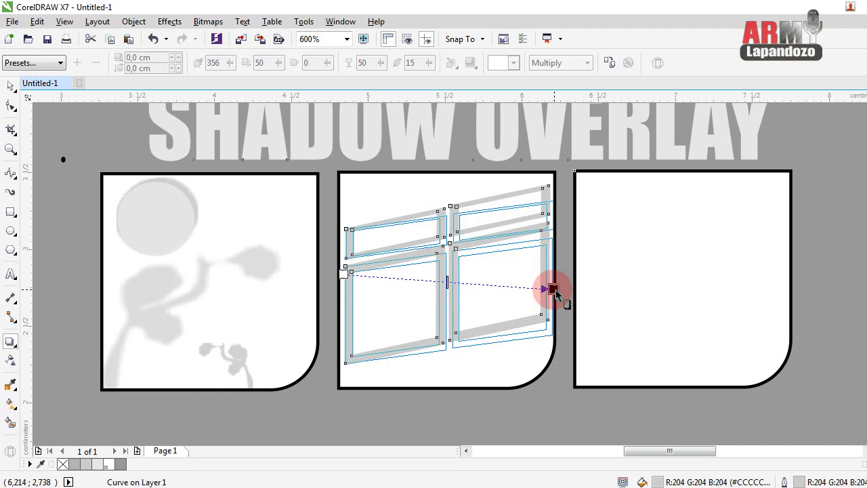
{"action": "left_click_drag", "start_coordinate": [554, 290], "coordinate": [550, 290]}
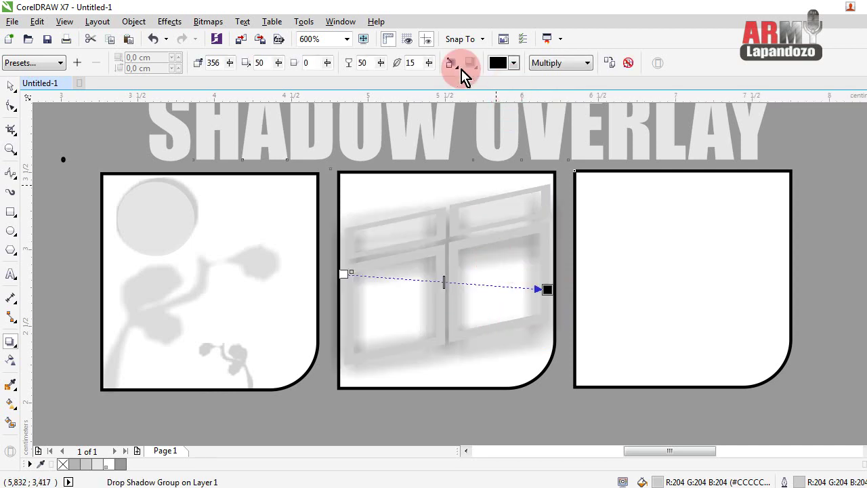
Step: Set the shadow feathering to 2, opacity to 12, and angle it slightly lower
{"action": "left_click_drag", "start_coordinate": [429, 63], "coordinate": [433, 91]}
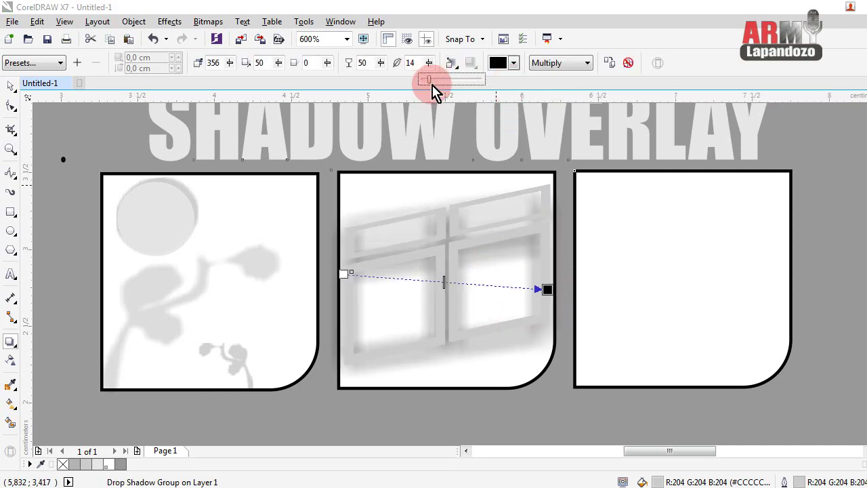
{"action": "left_click", "coordinate": [419, 62]}
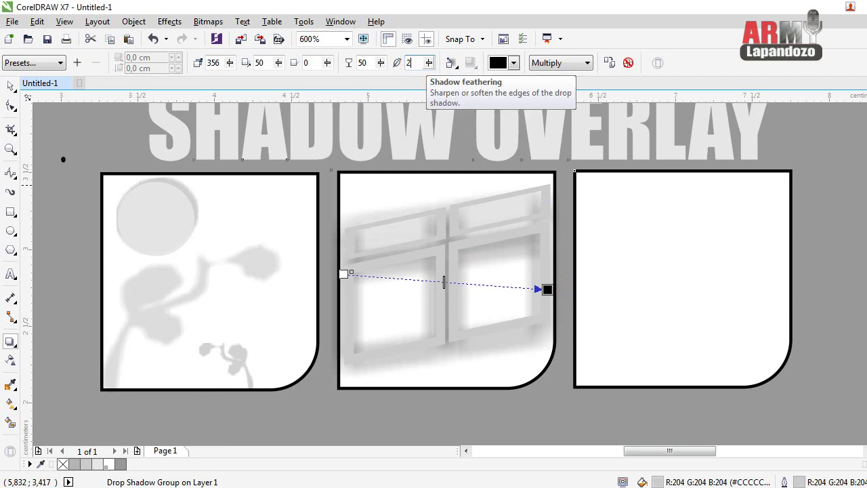
{"action": "type", "text": "2"}
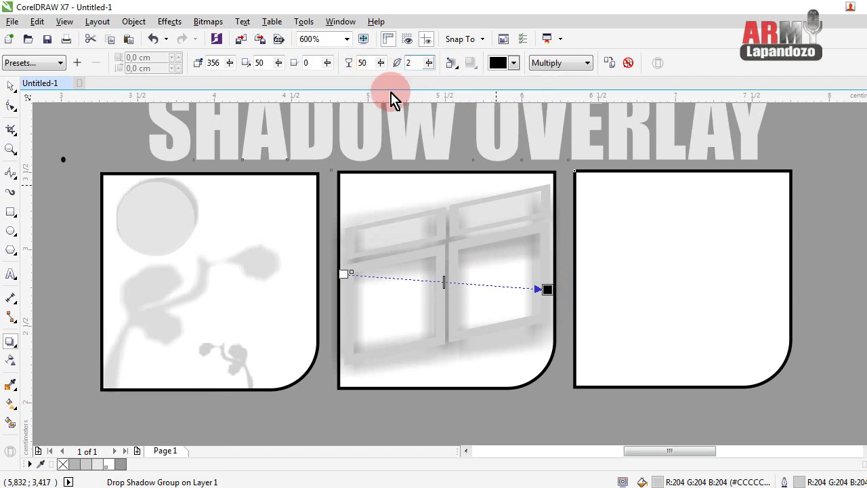
{"action": "key", "text": "Return"}
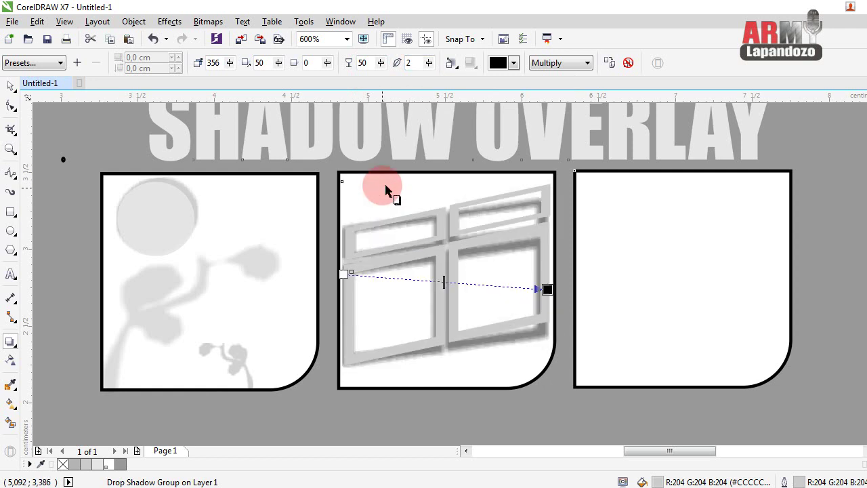
{"action": "left_click", "coordinate": [380, 64]}
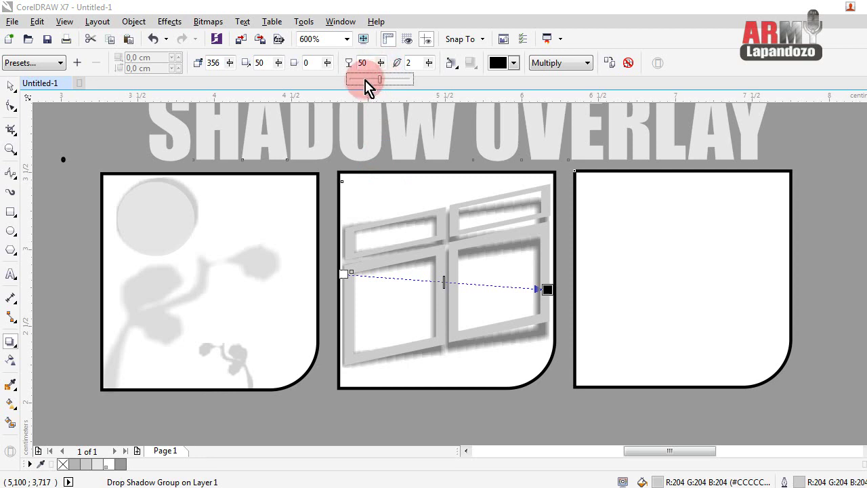
{"action": "left_click", "coordinate": [361, 79]}
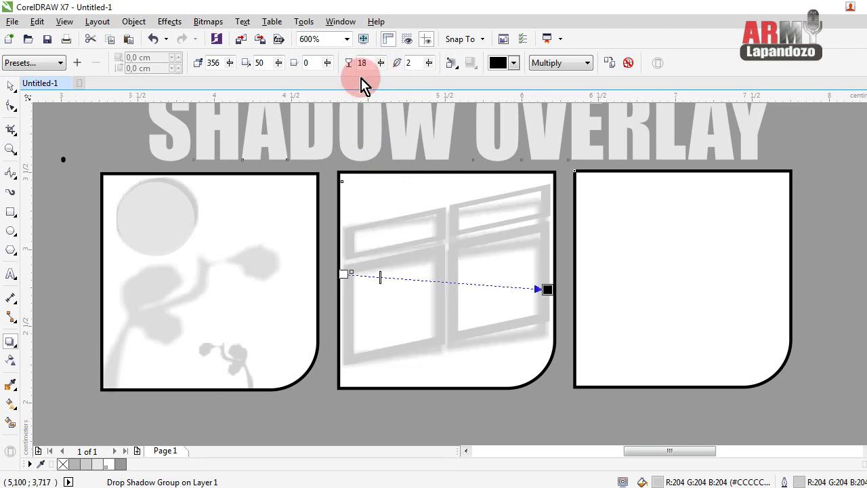
{"action": "left_click", "coordinate": [381, 62]}
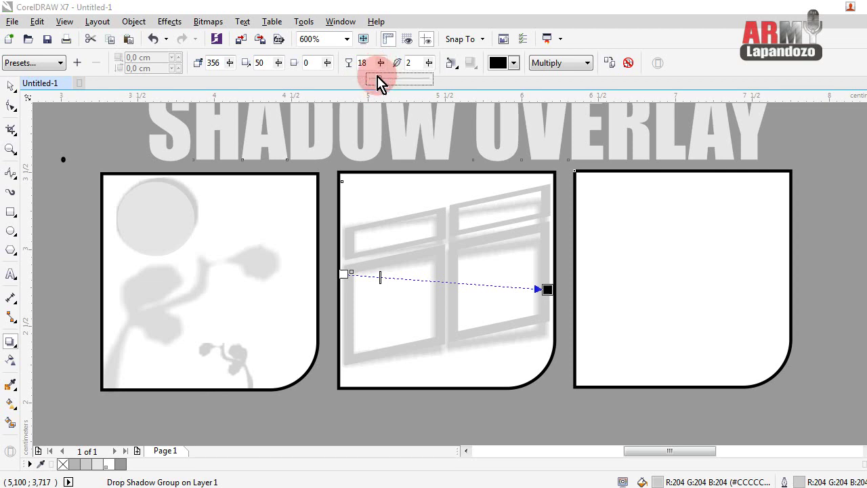
{"action": "left_click_drag", "start_coordinate": [379, 79], "coordinate": [366, 79]}
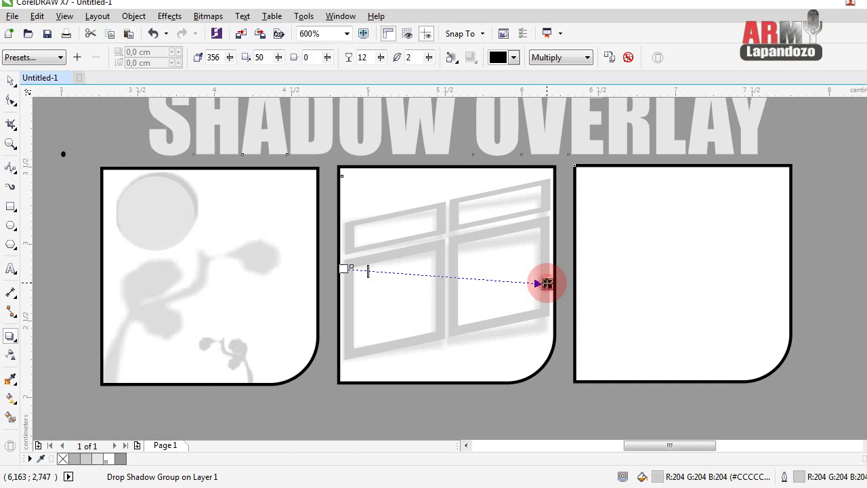
{"action": "left_click_drag", "start_coordinate": [547, 283], "coordinate": [548, 307]}
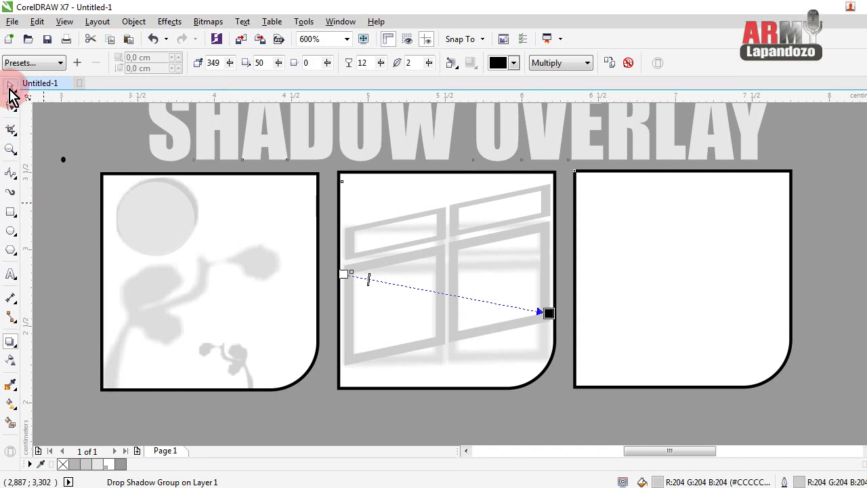
Step: Fill the middle panel's window-frame shapes with light grey #CCCCCC
{"action": "left_click", "coordinate": [9, 86]}
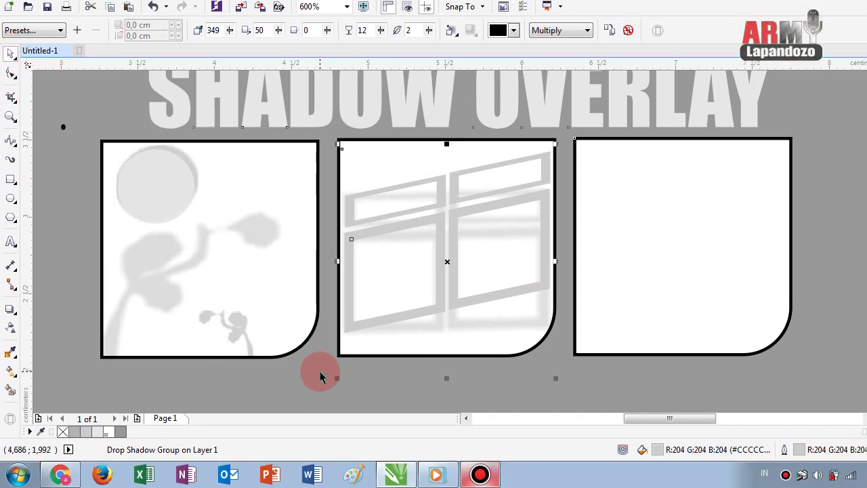
{"action": "left_click", "coordinate": [320, 371]}
{"action": "left_click", "coordinate": [436, 191]}
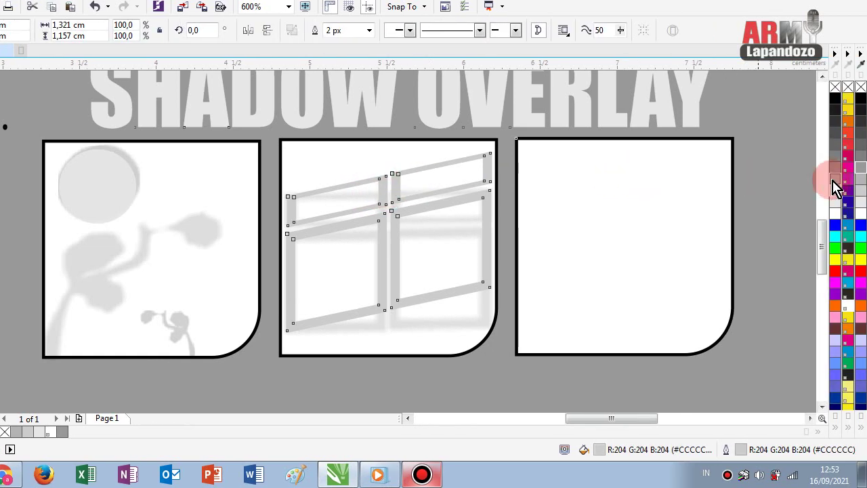
{"action": "left_click", "coordinate": [835, 179]}
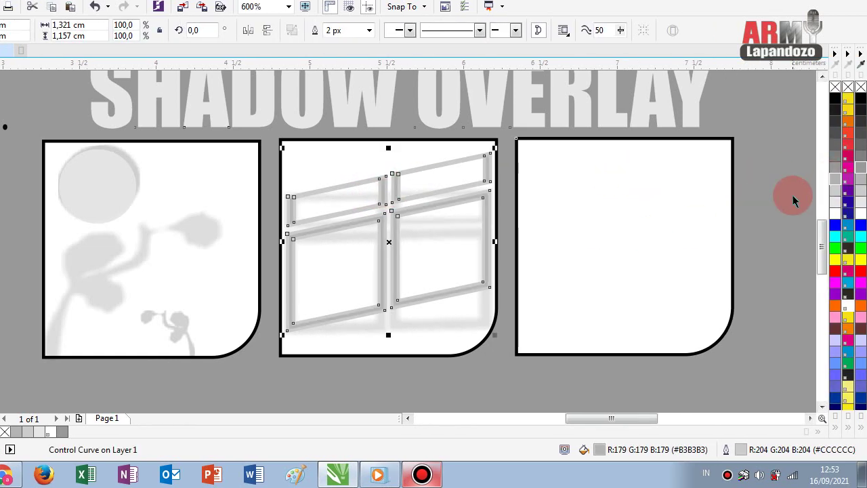
{"action": "left_click", "coordinate": [834, 178]}
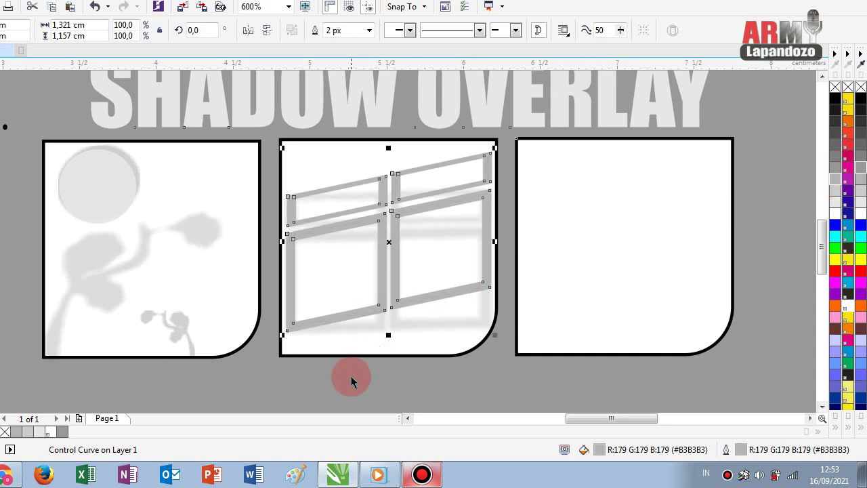
{"action": "left_click", "coordinate": [838, 195]}
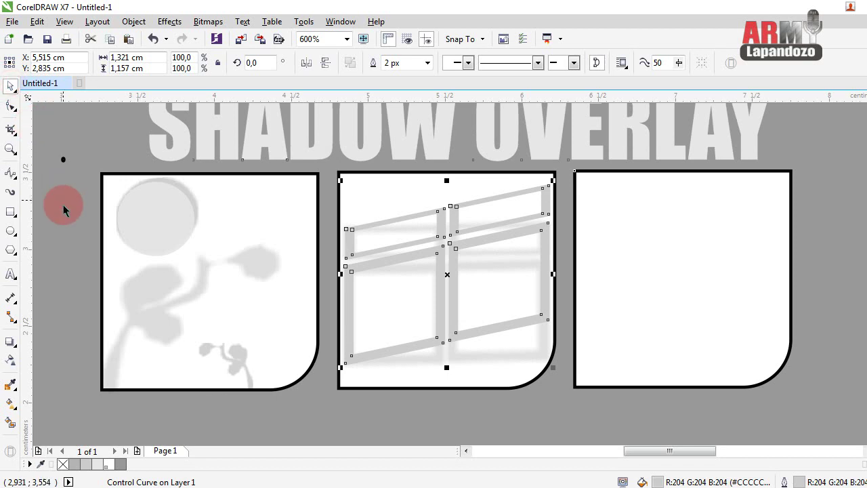
{"action": "left_click", "coordinate": [70, 222]}
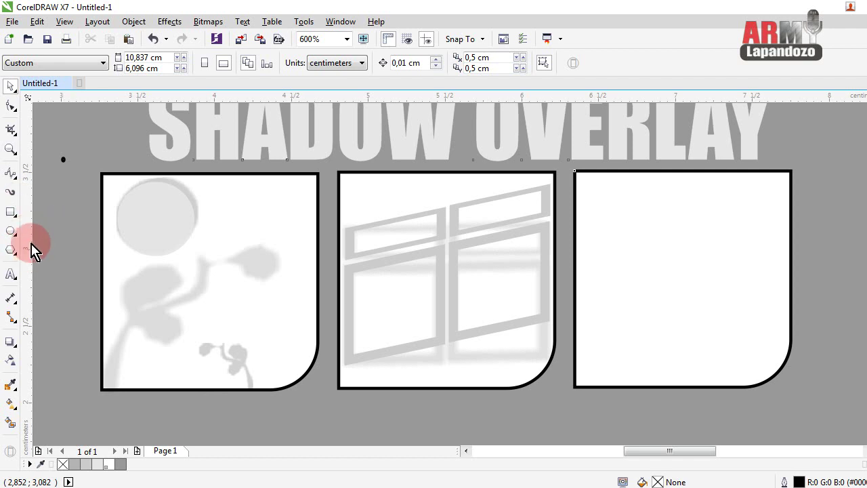
Step: Draw a B-spline leaf at the middle panel's top-left corner, copy it, and remove stray curves
{"action": "left_click", "coordinate": [10, 174]}
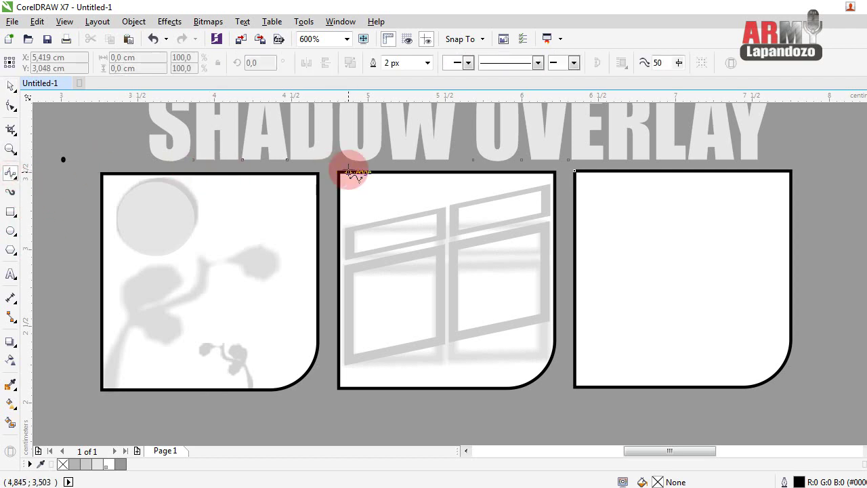
{"action": "mouse_move", "coordinate": [354, 173]}
{"action": "left_mouse_down"}
{"action": "mouse_move", "coordinate": [394, 219]}
{"action": "mouse_move", "coordinate": [410, 255]}
{"action": "mouse_move", "coordinate": [374, 231]}
{"action": "mouse_move", "coordinate": [345, 169]}
{"action": "left_mouse_up"}
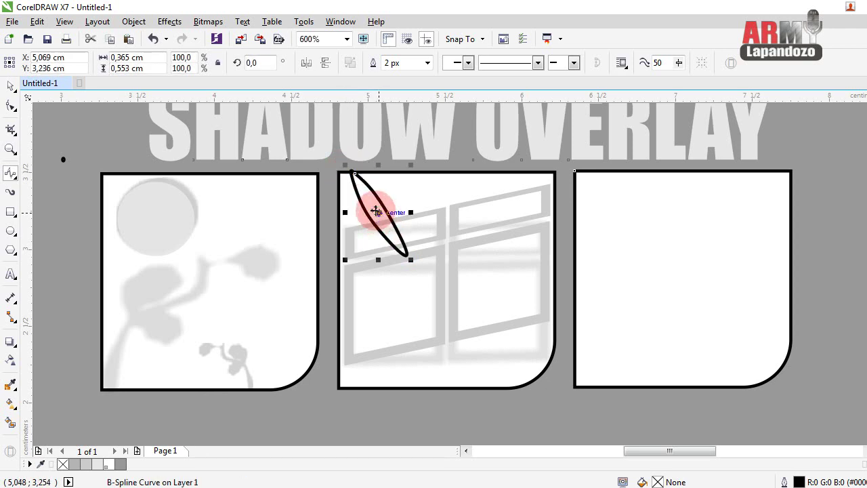
{"action": "mouse_move", "coordinate": [377, 212]}
{"action": "left_mouse_down"}
{"action": "mouse_move", "coordinate": [358, 235]}
{"action": "mouse_move", "coordinate": [411, 207]}
{"action": "left_mouse_up"}
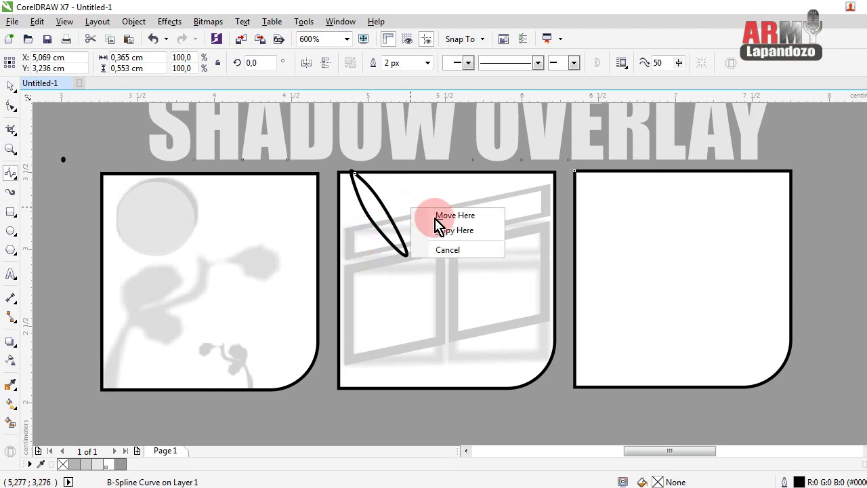
{"action": "left_click", "coordinate": [451, 179]}
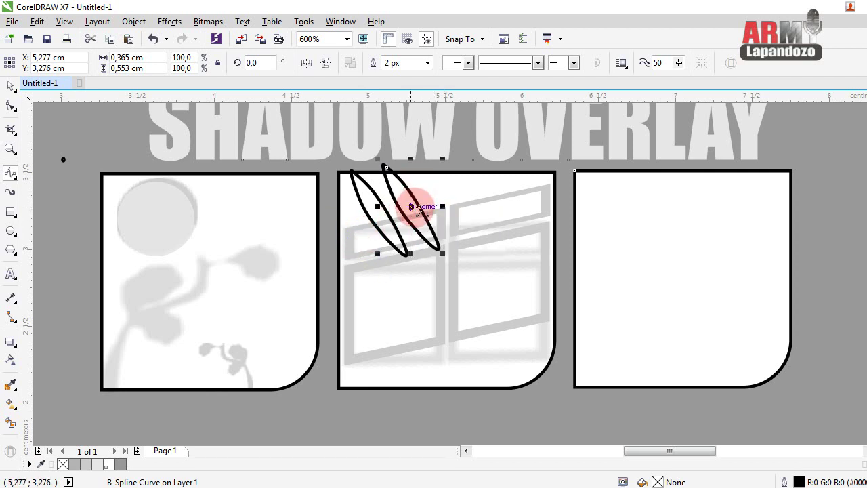
{"action": "left_click", "coordinate": [410, 206]}
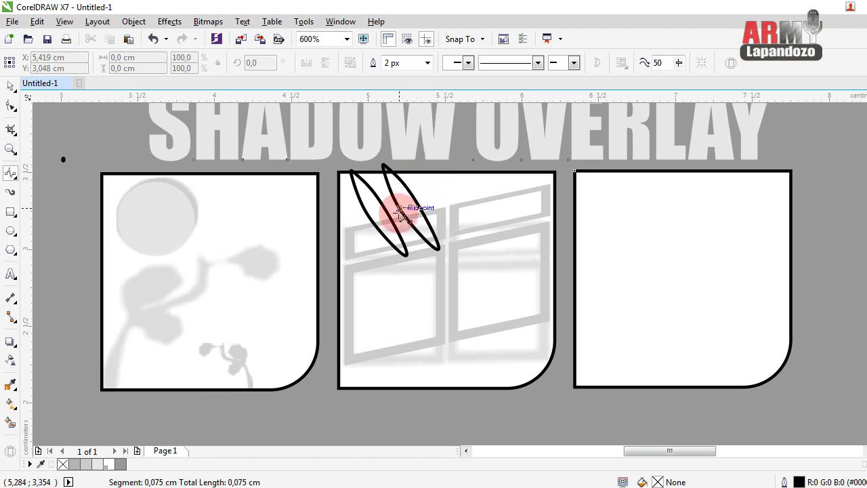
{"action": "double_click", "coordinate": [411, 207]}
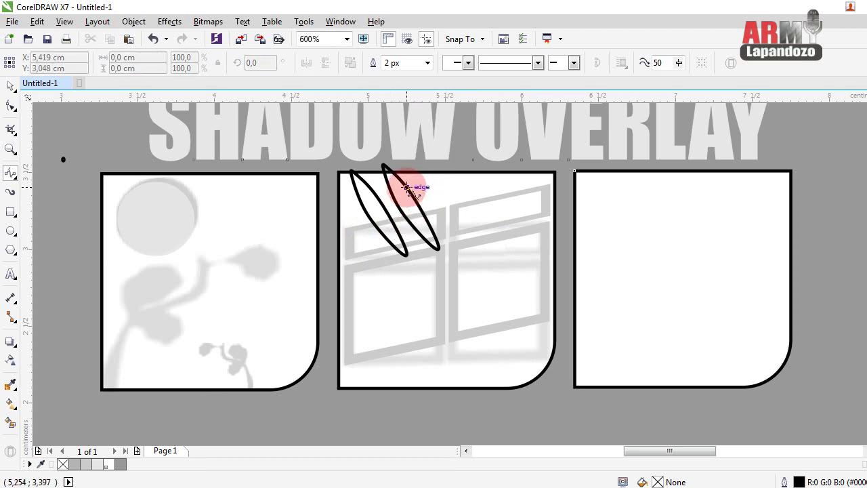
{"action": "left_click", "coordinate": [407, 187]}
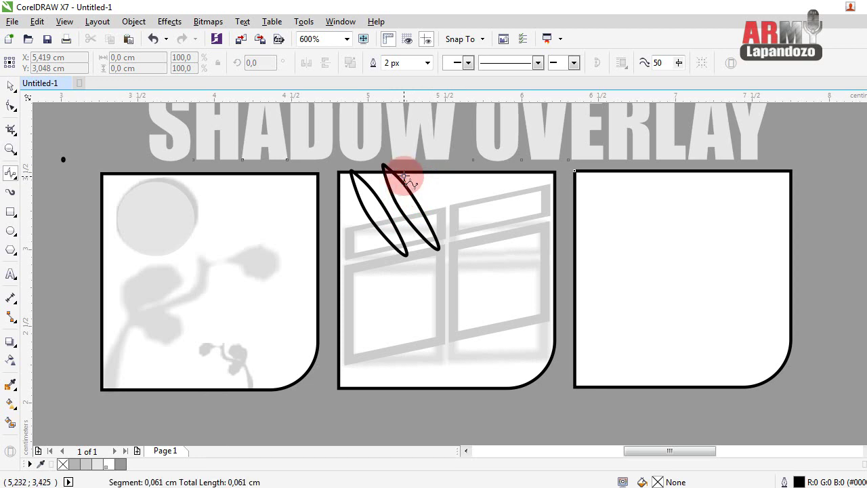
{"action": "double_click", "coordinate": [395, 182]}
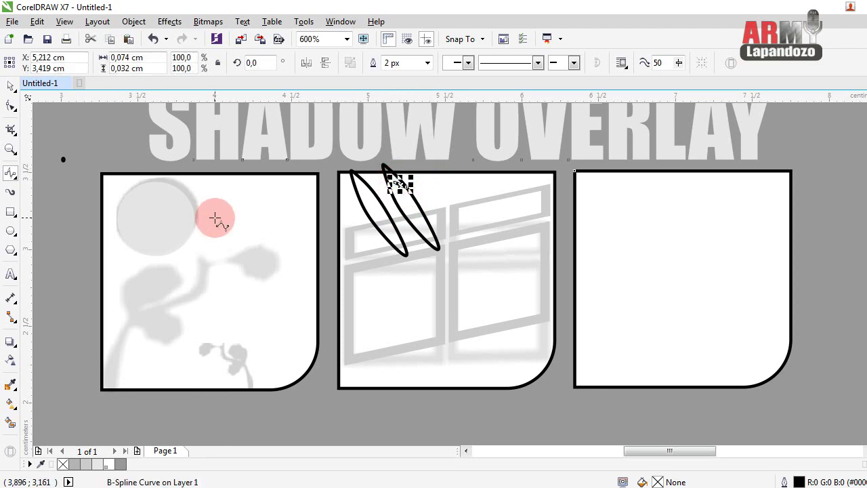
{"action": "key", "text": "ctrl+z"}
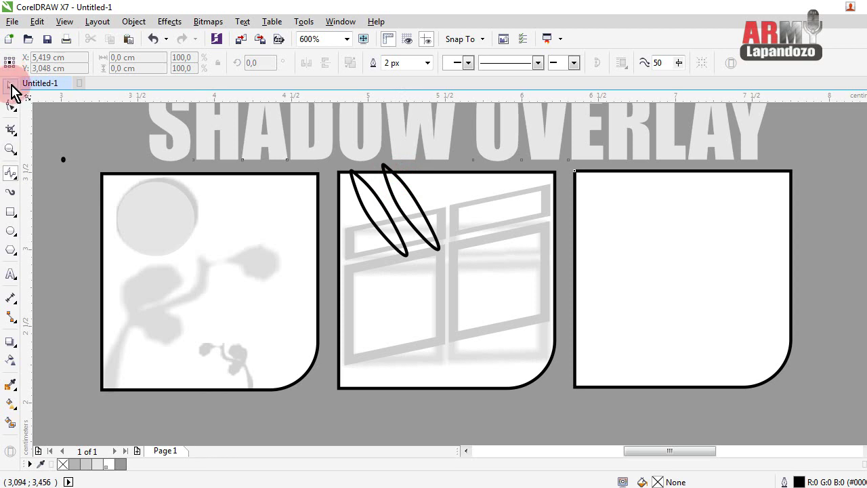
Step: Rotate the copied leaf about 25° to fan out and nudge it up-left
{"action": "left_click", "coordinate": [10, 86]}
{"action": "left_click", "coordinate": [415, 203]}
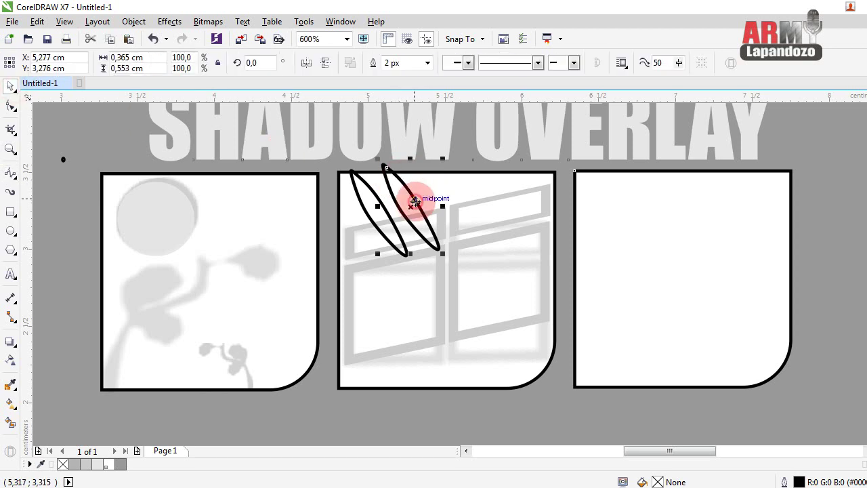
{"action": "left_click", "coordinate": [415, 203]}
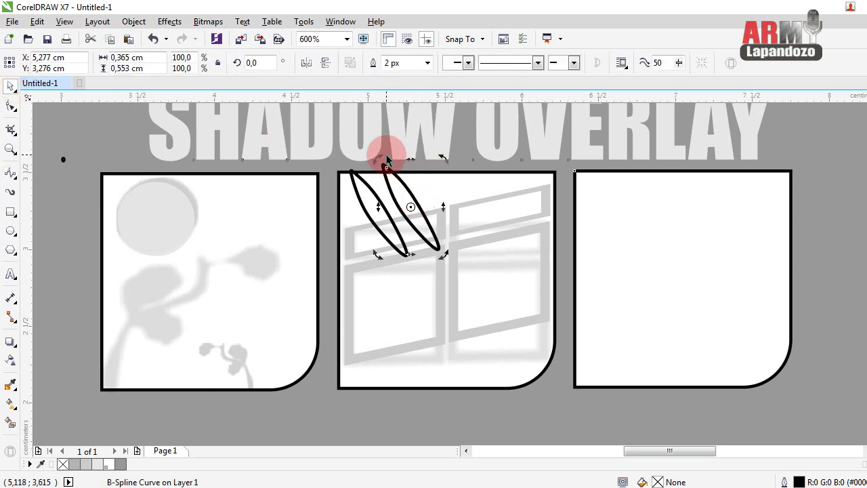
{"action": "left_click_drag", "start_coordinate": [378, 158], "coordinate": [344, 182]}
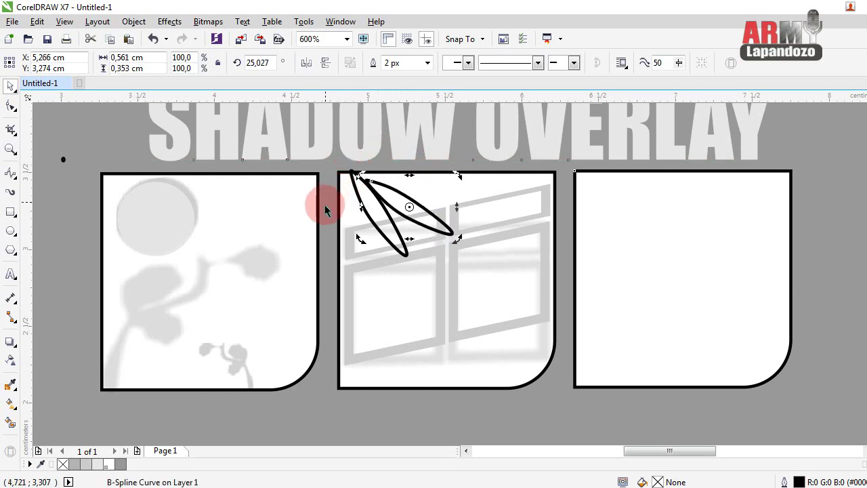
{"action": "key", "text": "Left"}
{"action": "key", "text": "Left"}
{"action": "key", "text": "Left"}
{"action": "key", "text": "Up"}
{"action": "key", "text": "Up"}
{"action": "key", "text": "Up"}
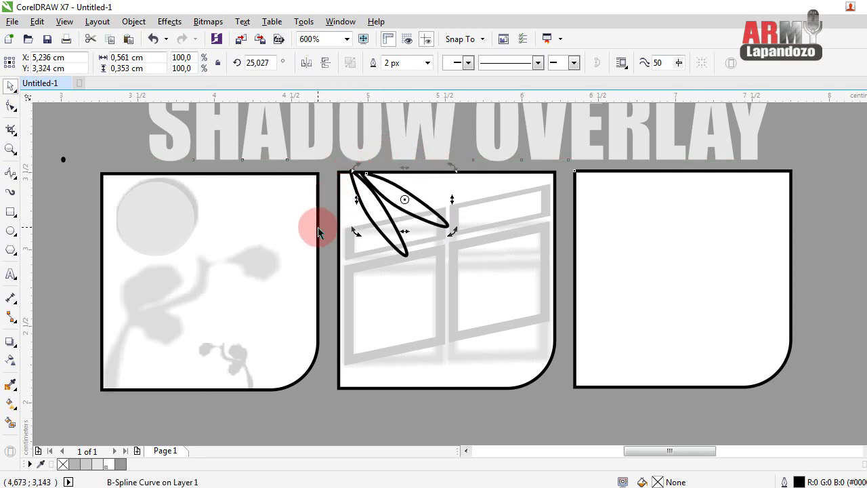
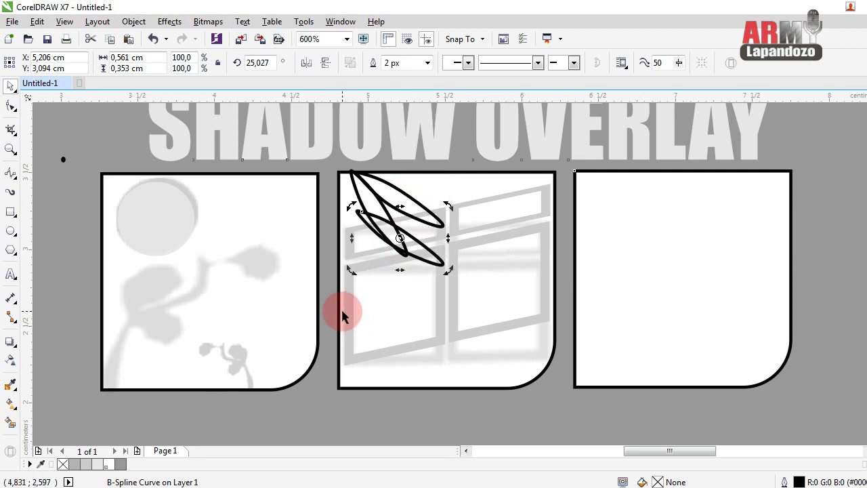
Step: Nudge the three leaf outlines left, rotate them to hang downward, and select all three
{"action": "key", "text": "Left"}
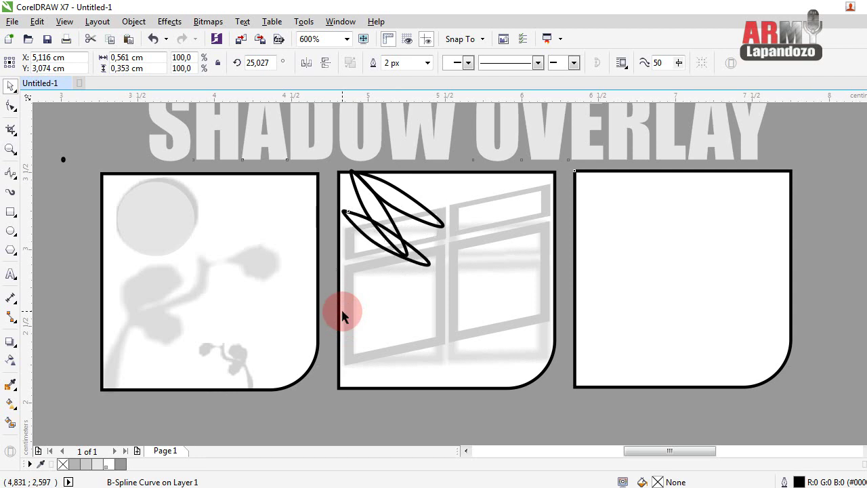
{"action": "key", "text": "Left"}
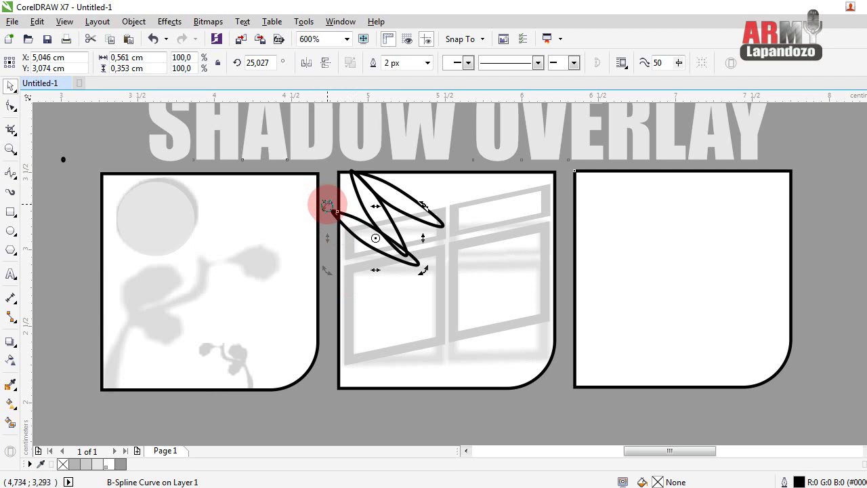
{"action": "left_click_drag", "start_coordinate": [326, 205], "coordinate": [354, 170]}
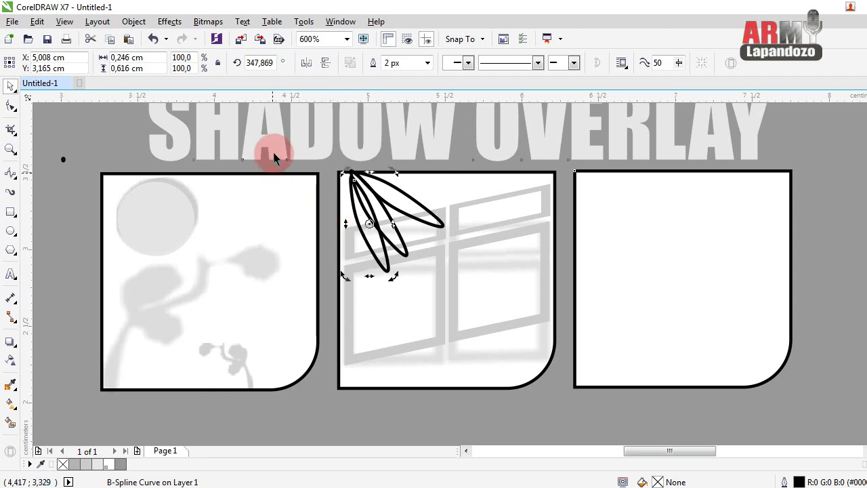
{"action": "left_click_drag", "start_coordinate": [276, 141], "coordinate": [466, 296]}
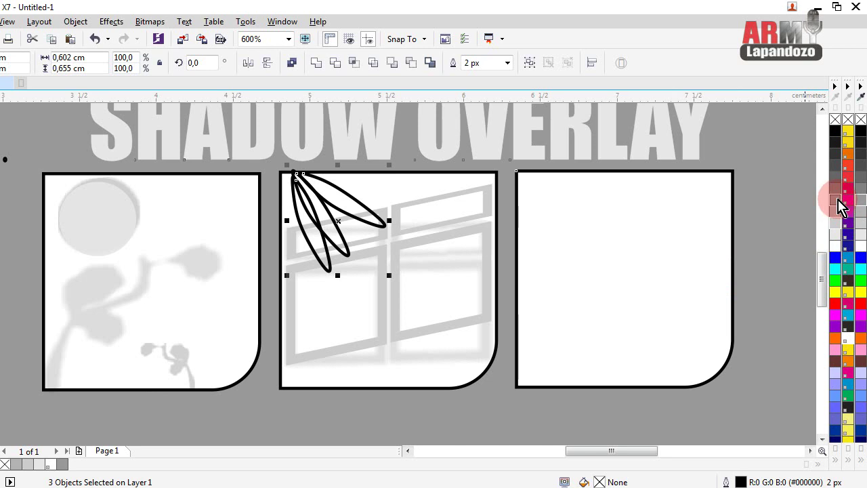
Step: Give the leaves a grey fill and grey outline, then cast a drop shadow toward the lower right
{"action": "left_click", "coordinate": [836, 200]}
{"action": "right_click", "coordinate": [836, 202]}
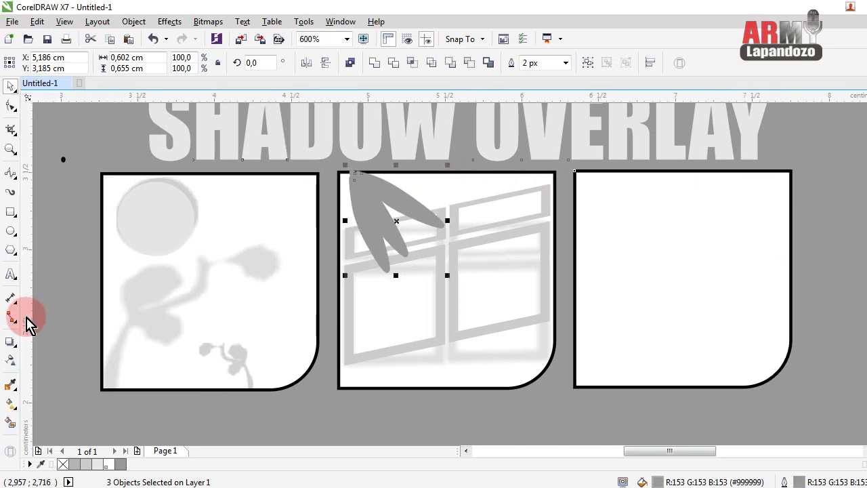
{"action": "left_click", "coordinate": [11, 343]}
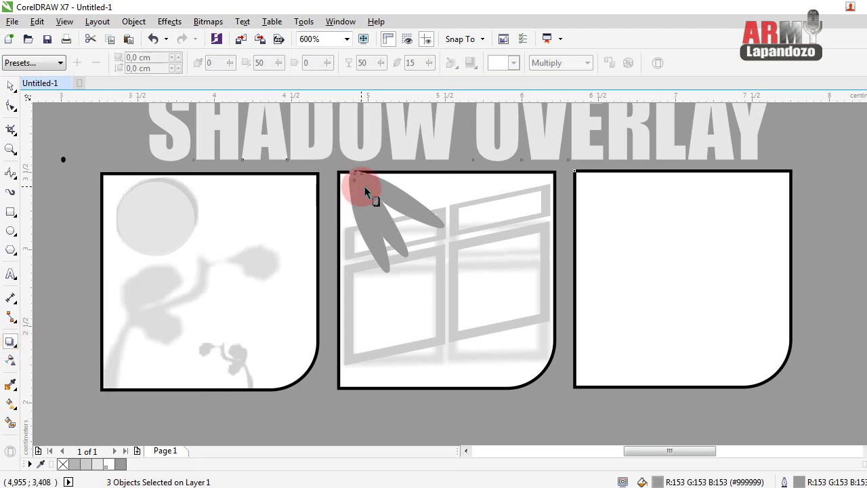
{"action": "left_click_drag", "start_coordinate": [350, 170], "coordinate": [473, 256]}
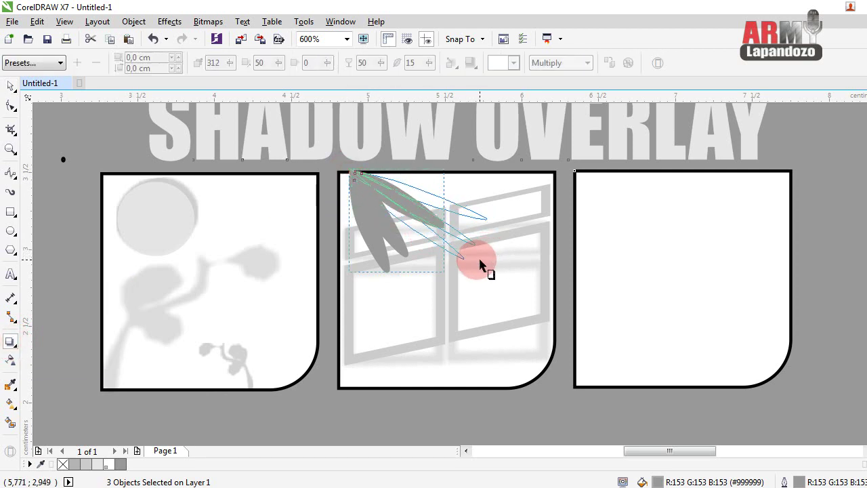
Step: Set the leaf shadow's position, feathering 4 and opacity 32
{"action": "left_click_drag", "start_coordinate": [472, 256], "coordinate": [473, 256]}
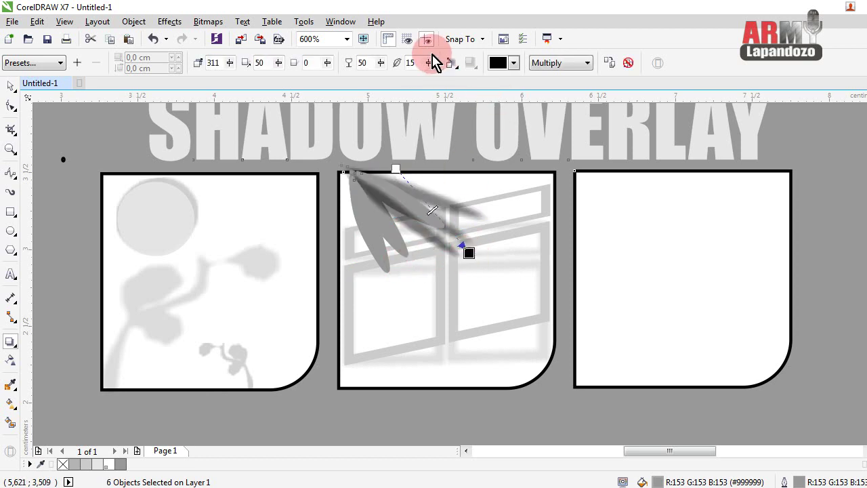
{"action": "mouse_move", "coordinate": [429, 62]}
{"action": "left_mouse_down"}
{"action": "mouse_move", "coordinate": [421, 88]}
{"action": "mouse_move", "coordinate": [416, 81]}
{"action": "left_mouse_up"}
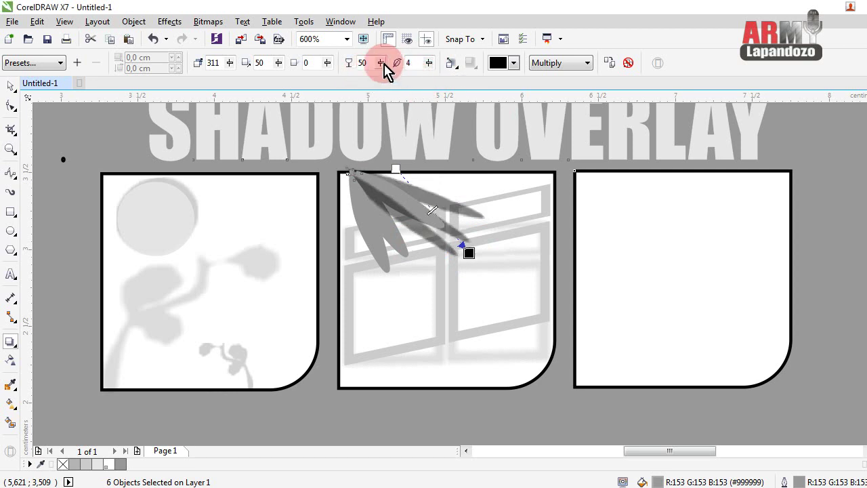
{"action": "left_click_drag", "start_coordinate": [384, 63], "coordinate": [367, 81]}
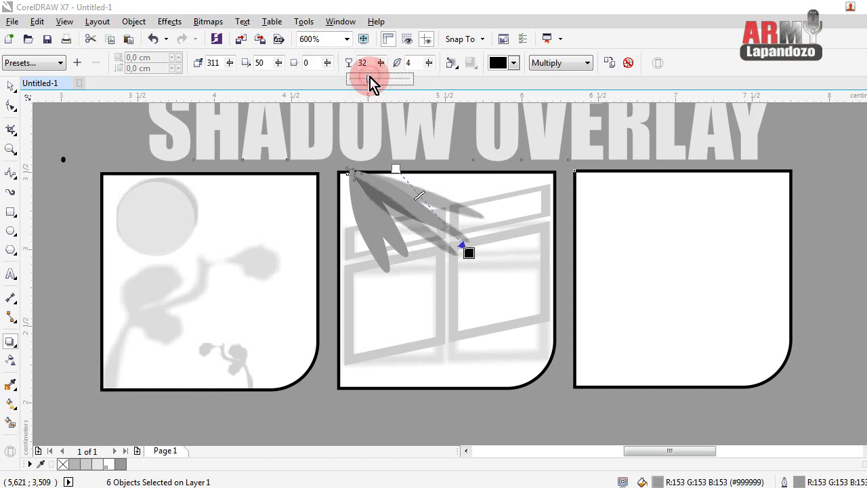
Step: Break the leaf drop shadow group apart
{"action": "left_click", "coordinate": [10, 86]}
{"action": "left_click", "coordinate": [366, 238]}
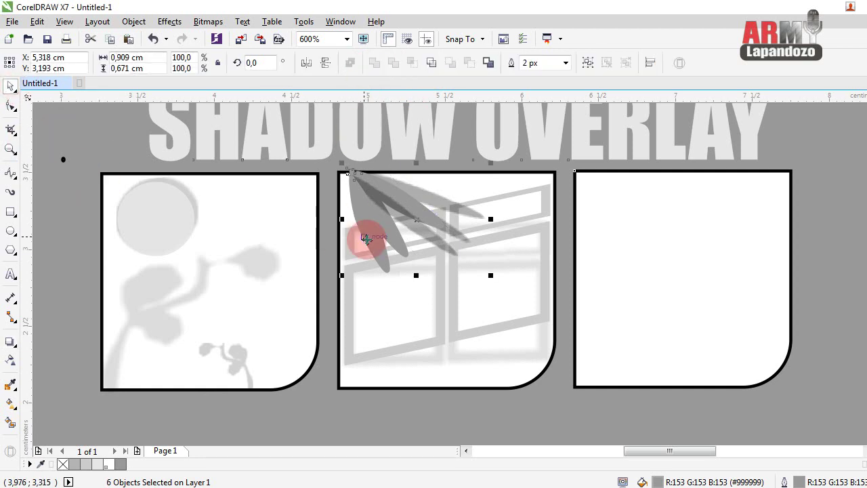
{"action": "left_click", "coordinate": [368, 290]}
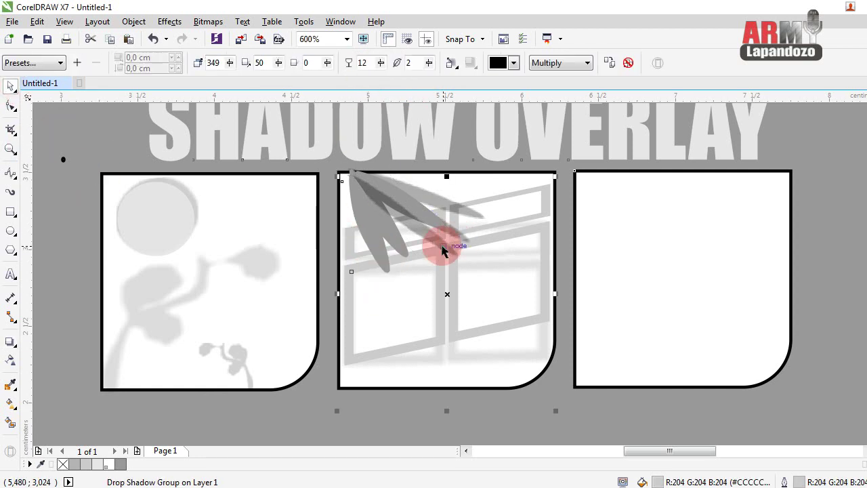
{"action": "left_click_drag", "start_coordinate": [441, 246], "coordinate": [499, 187]}
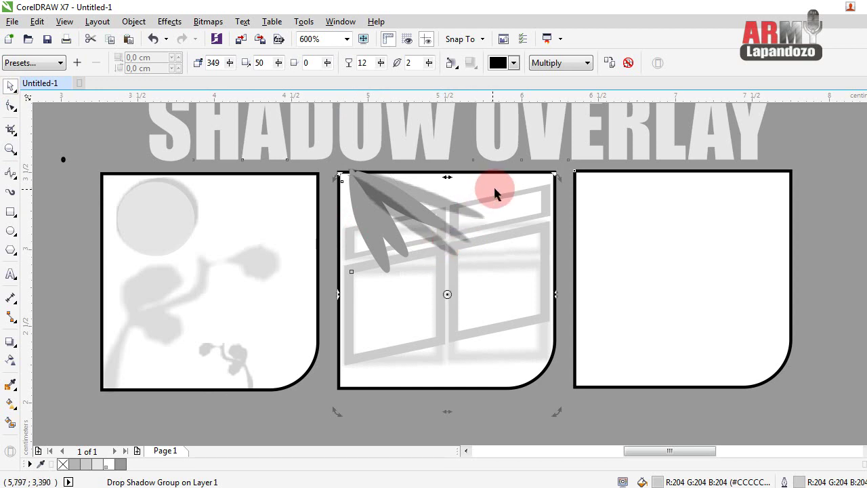
{"action": "left_click", "coordinate": [499, 201]}
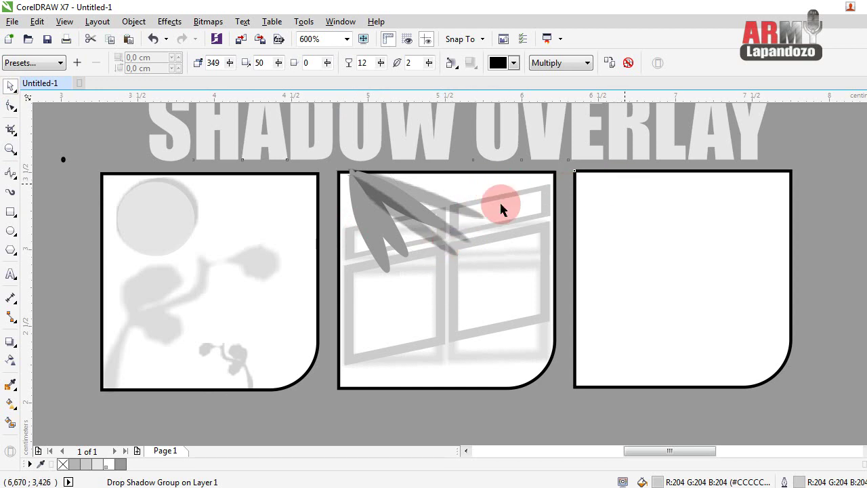
{"action": "right_click", "coordinate": [465, 206]}
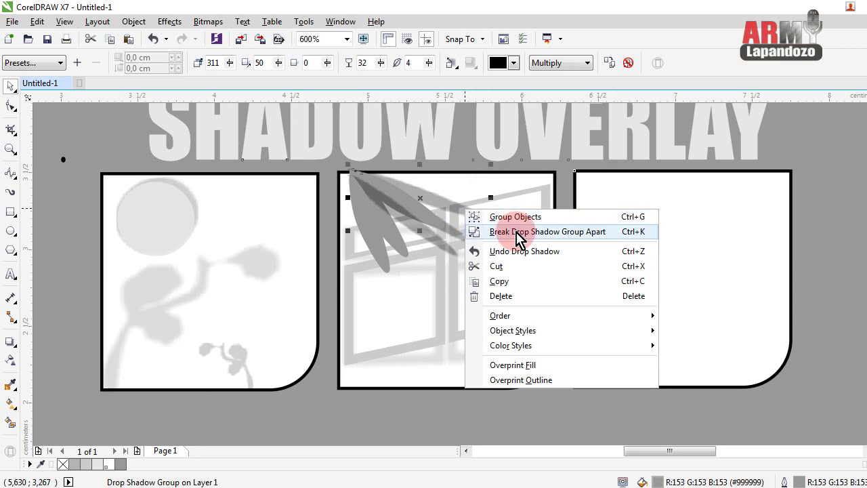
{"action": "left_click", "coordinate": [516, 231]}
Step: Select leaf curves and try deleting them, undoing the deletion
{"action": "left_click", "coordinate": [413, 254]}
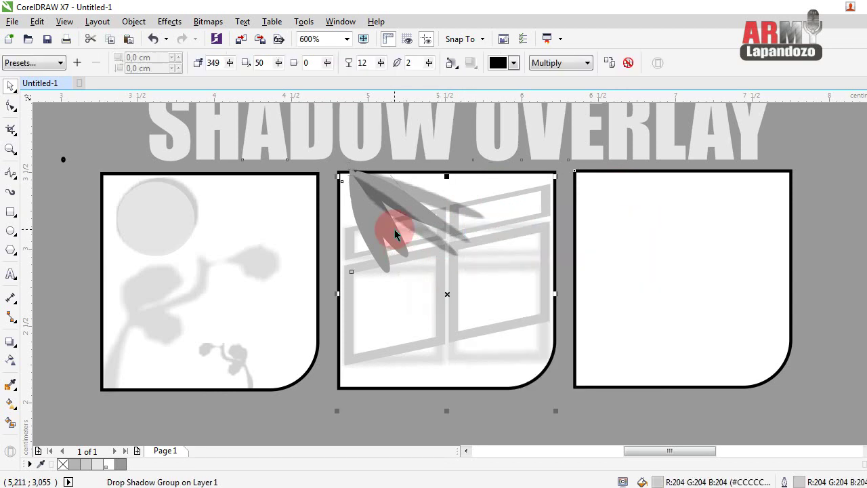
{"action": "left_click", "coordinate": [365, 200]}
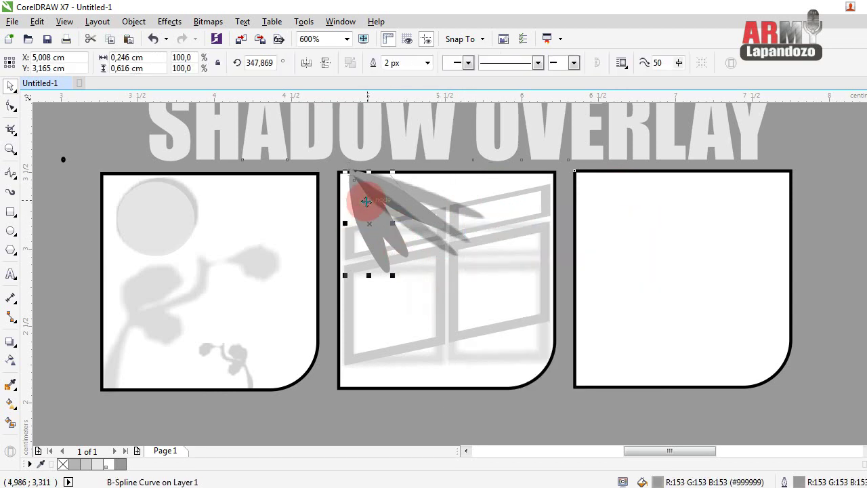
{"action": "left_click", "coordinate": [368, 192]}
{"action": "left_click", "coordinate": [371, 195]}
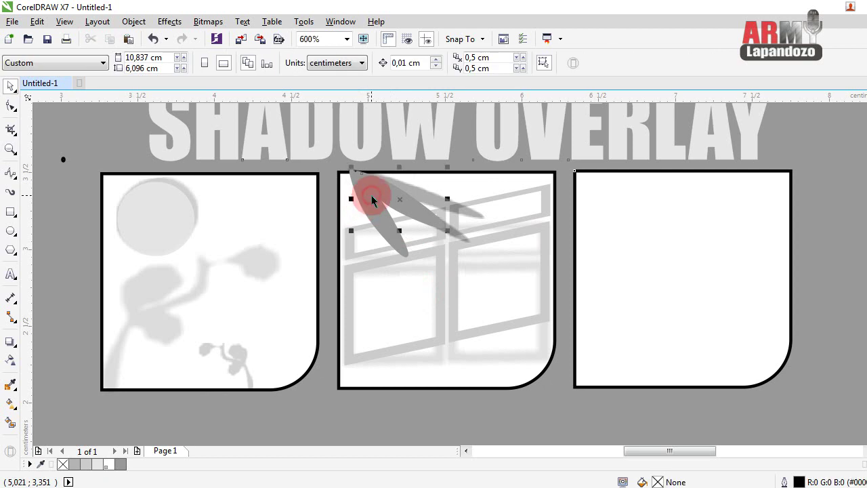
{"action": "left_click", "coordinate": [361, 203]}
{"action": "left_click", "coordinate": [363, 191]}
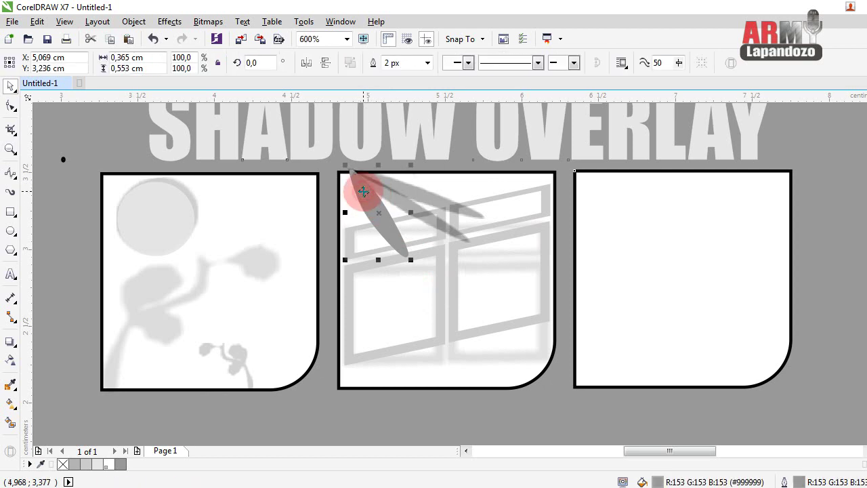
{"action": "key", "text": "Delete"}
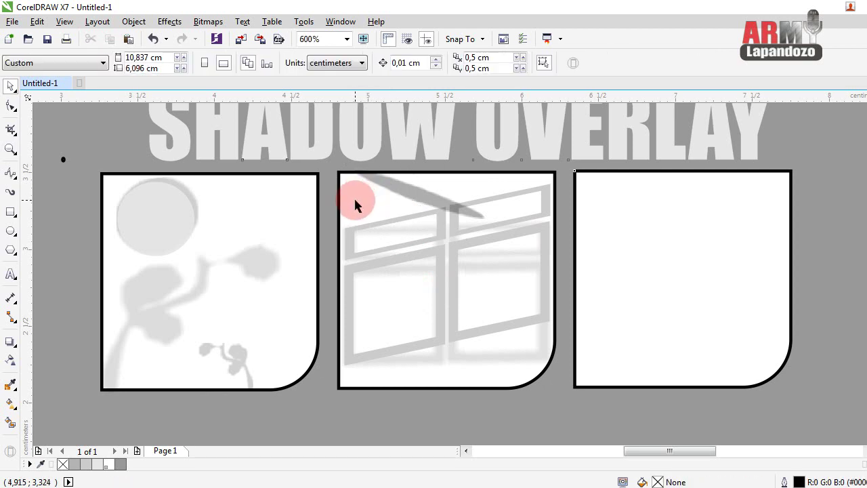
{"action": "key", "text": "ctrl+z"}
Step: Delete the downward-hanging leaf and the thick shadow, leaving the thin grey streak selected
{"action": "left_click", "coordinate": [357, 205]}
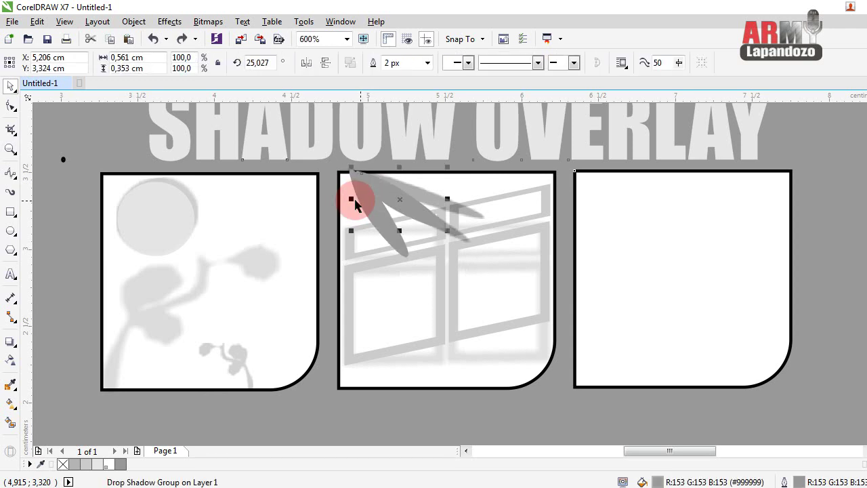
{"action": "left_click", "coordinate": [373, 275]}
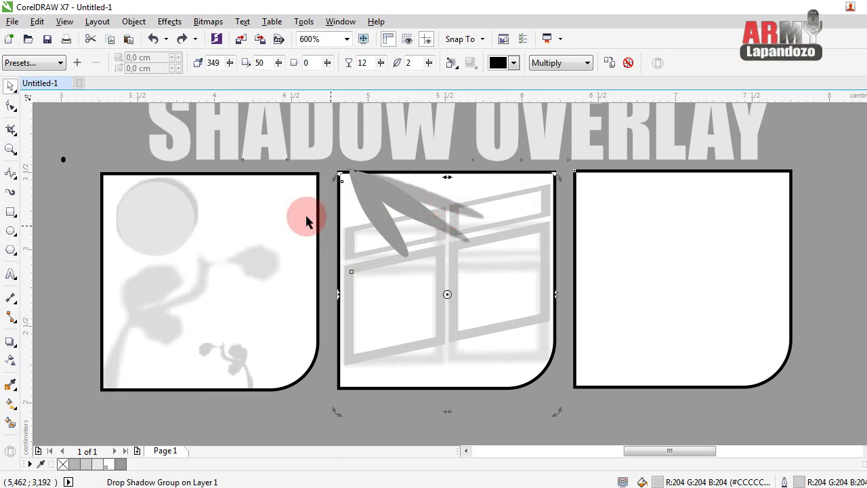
{"action": "left_click", "coordinate": [320, 153]}
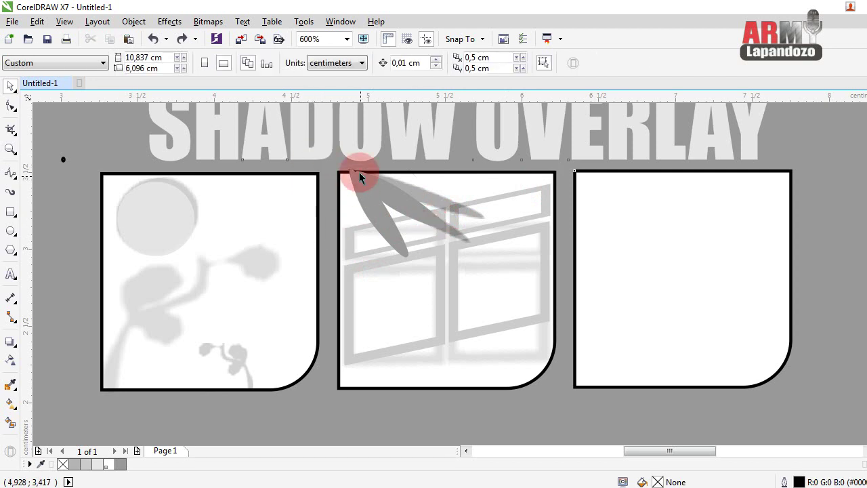
{"action": "left_click", "coordinate": [354, 175]}
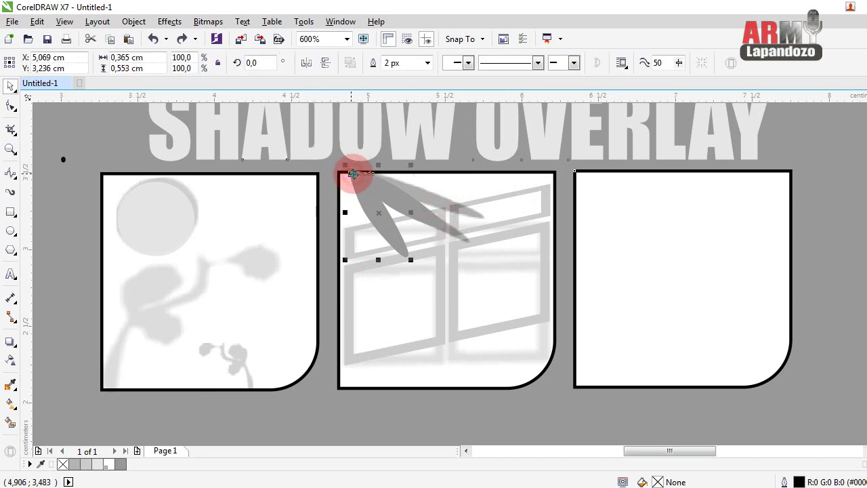
{"action": "key", "text": "Delete"}
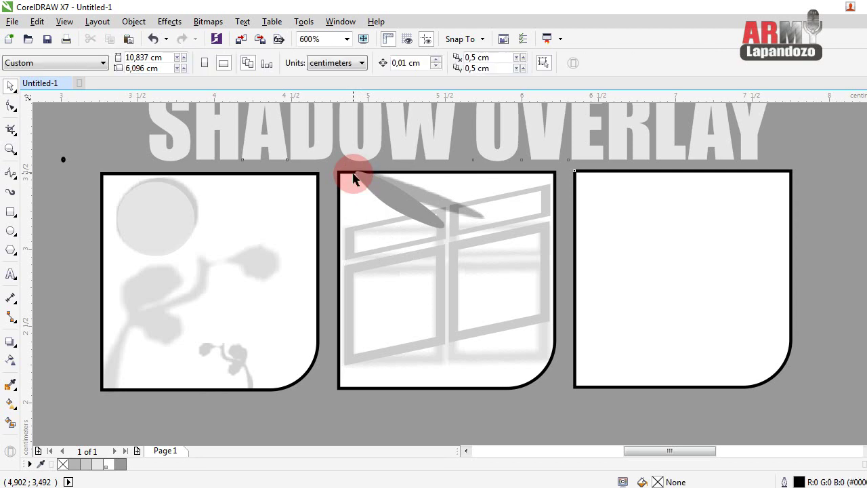
{"action": "left_click", "coordinate": [357, 178]}
{"action": "key", "text": "Delete"}
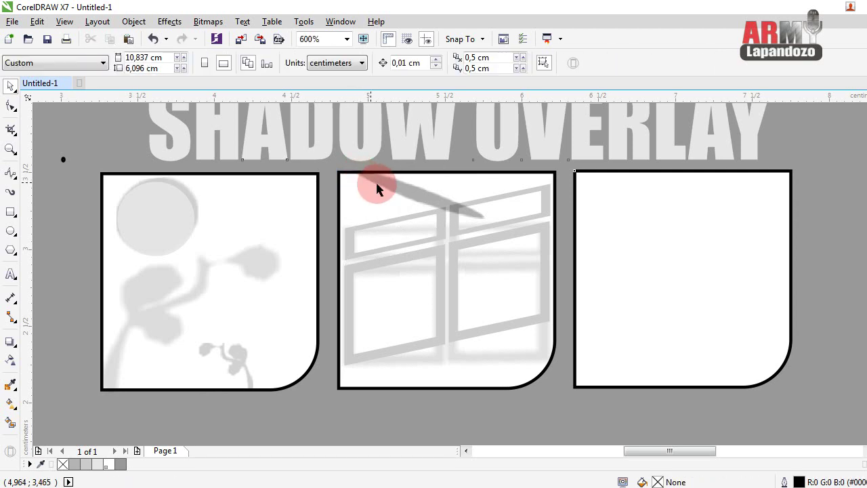
{"action": "left_click", "coordinate": [386, 188]}
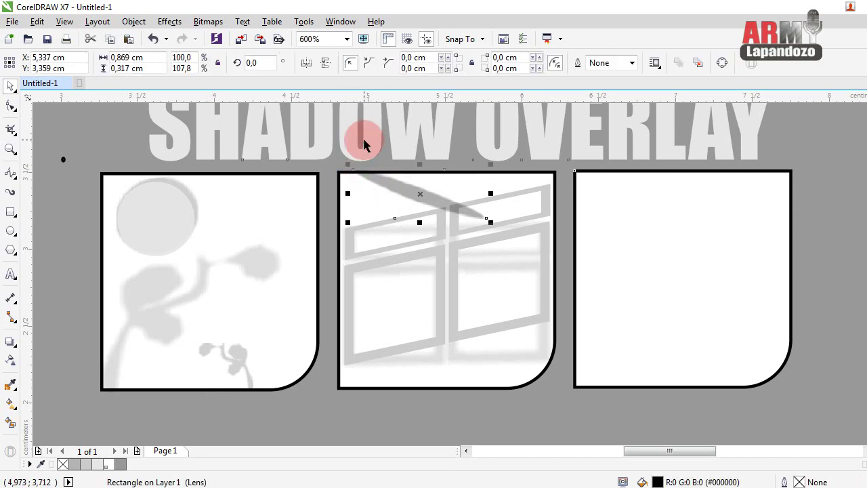
Step: Apply a Linear fountain transparency to the leaf shadow instead of Uniform
{"action": "left_click", "coordinate": [10, 352]}
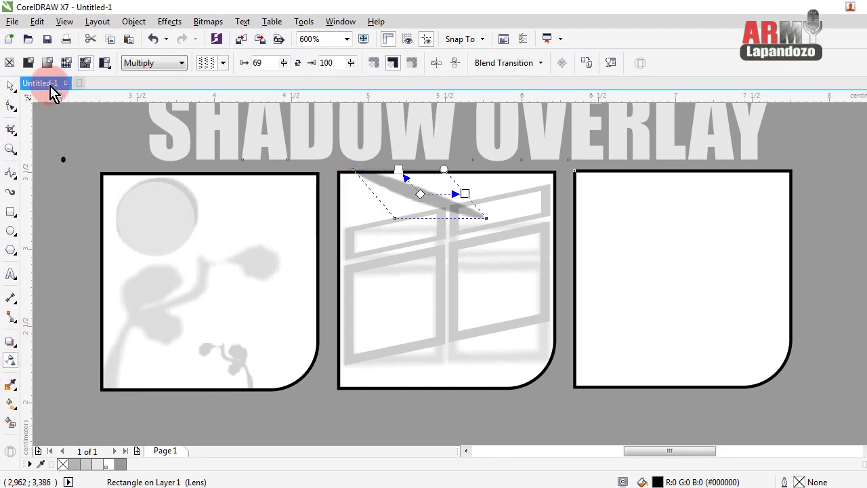
{"action": "left_click", "coordinate": [33, 59]}
{"action": "left_click", "coordinate": [33, 58]}
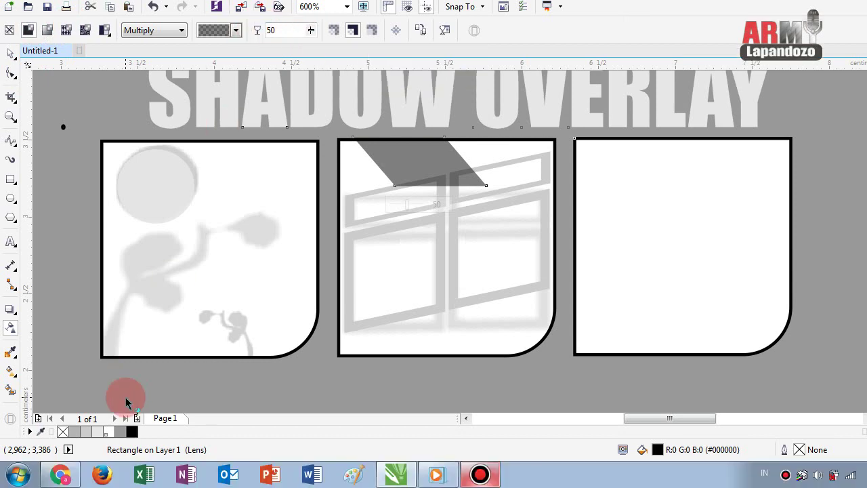
{"action": "left_click", "coordinate": [46, 30]}
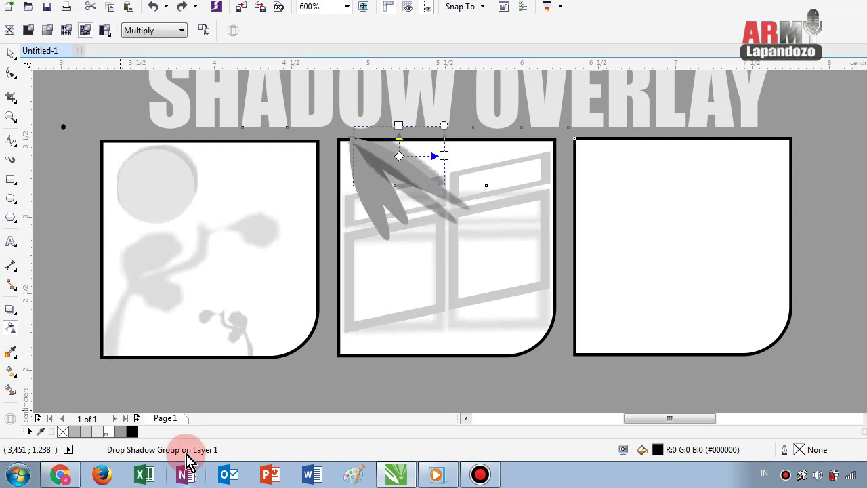
Step: Nudge the leaf's drop shadow slightly right and group the leaf with its shadow
{"action": "left_click", "coordinate": [498, 374]}
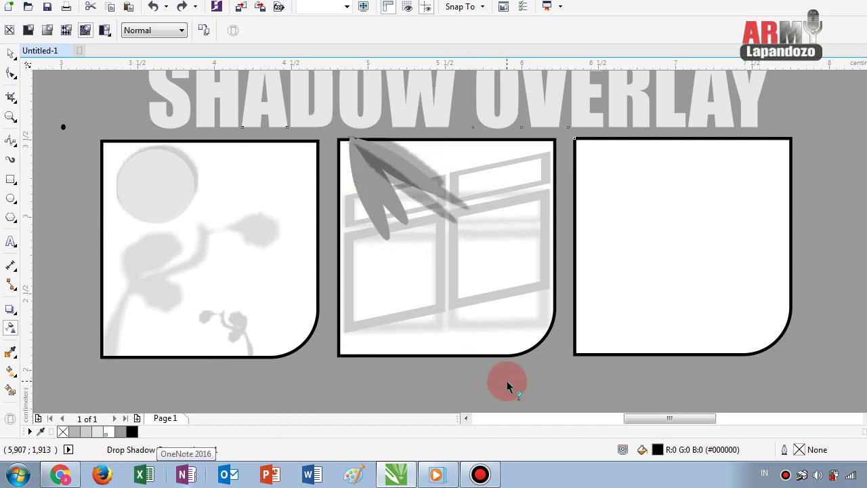
{"action": "mouse_move", "coordinate": [338, 142]}
{"action": "left_mouse_down"}
{"action": "mouse_move", "coordinate": [387, 141]}
{"action": "mouse_move", "coordinate": [399, 153]}
{"action": "left_mouse_up"}
{"action": "right_click", "coordinate": [397, 152]}
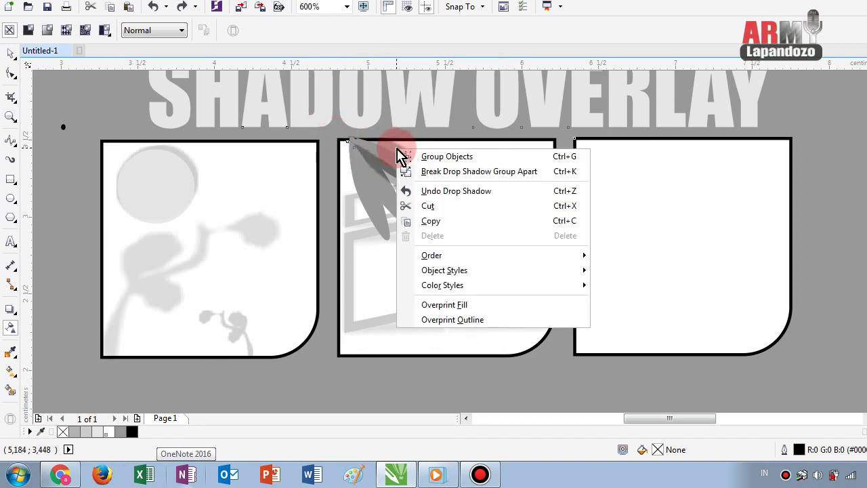
{"action": "left_click", "coordinate": [439, 173]}
{"action": "mouse_move", "coordinate": [439, 174]}
{"action": "left_mouse_down"}
{"action": "mouse_move", "coordinate": [387, 181]}
{"action": "mouse_move", "coordinate": [349, 214]}
{"action": "left_mouse_up"}
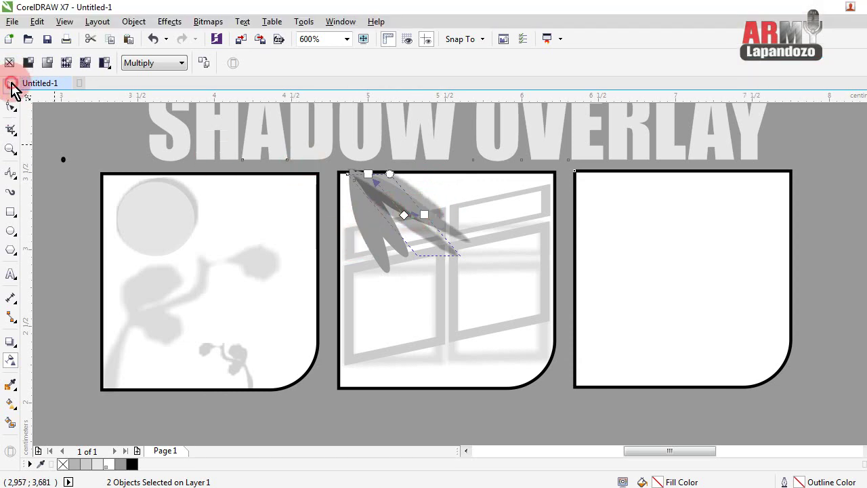
Step: Shorten the leaf shadow toward the upper right, then delete the dark grey leaf shape
{"action": "left_click", "coordinate": [12, 87]}
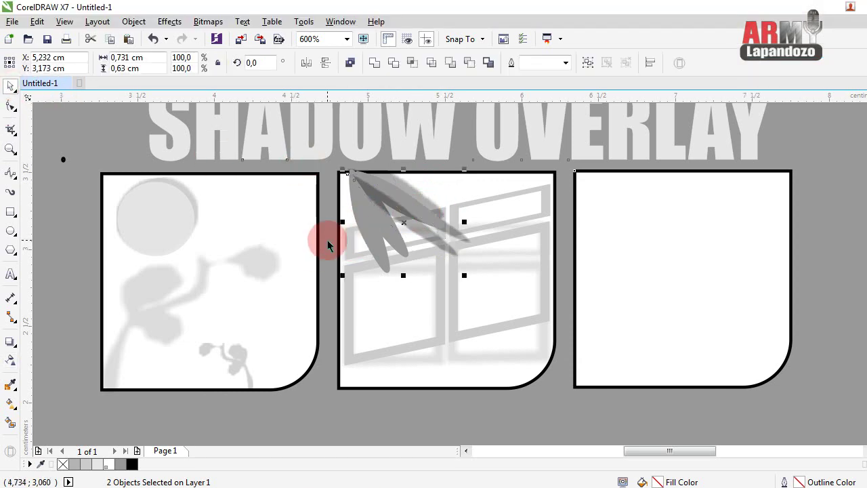
{"action": "left_click", "coordinate": [357, 221]}
{"action": "left_click", "coordinate": [357, 219]}
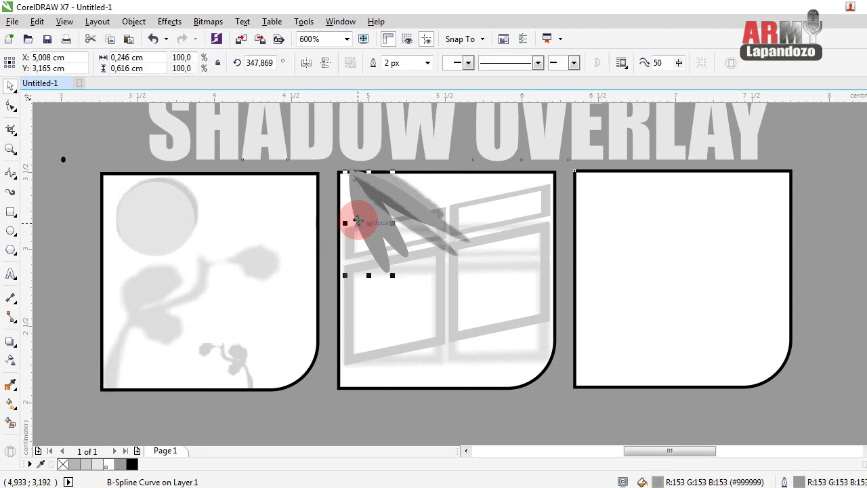
{"action": "left_click", "coordinate": [358, 220]}
{"action": "left_click", "coordinate": [364, 189]}
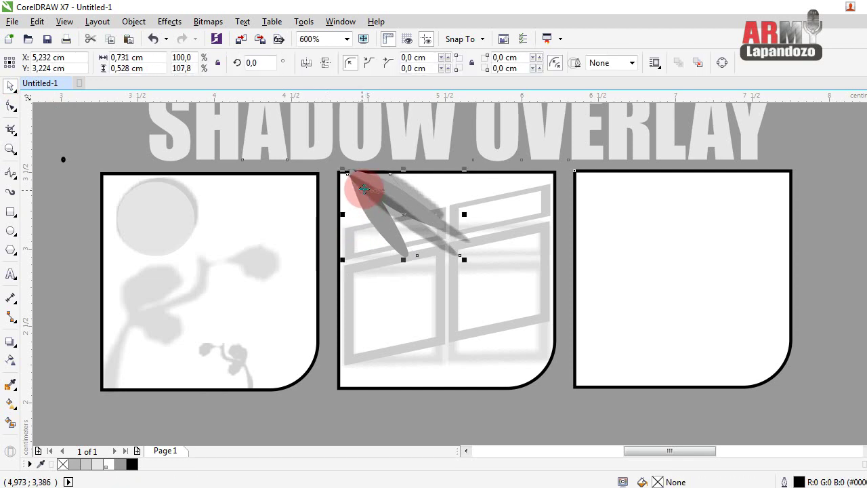
{"action": "left_click", "coordinate": [363, 188]}
{"action": "left_click", "coordinate": [364, 188]}
{"action": "left_click", "coordinate": [364, 188]}
{"action": "left_click", "coordinate": [364, 188]}
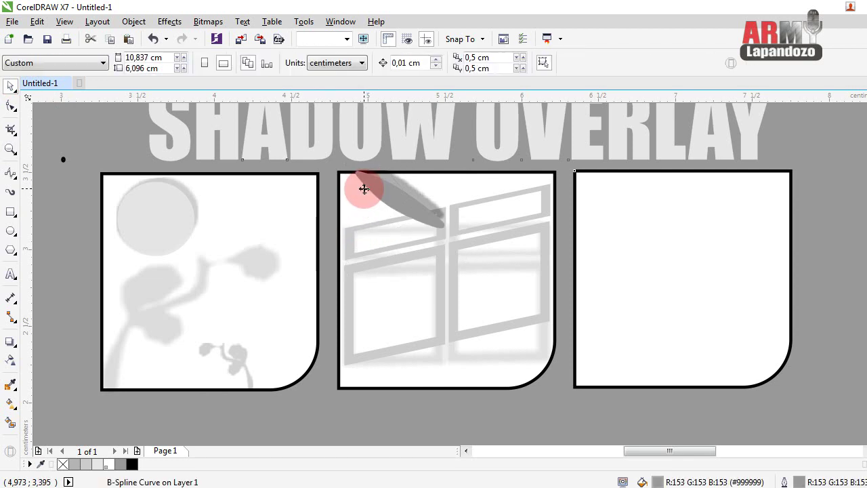
{"action": "left_click", "coordinate": [365, 188]}
{"action": "key", "text": "Delete"}
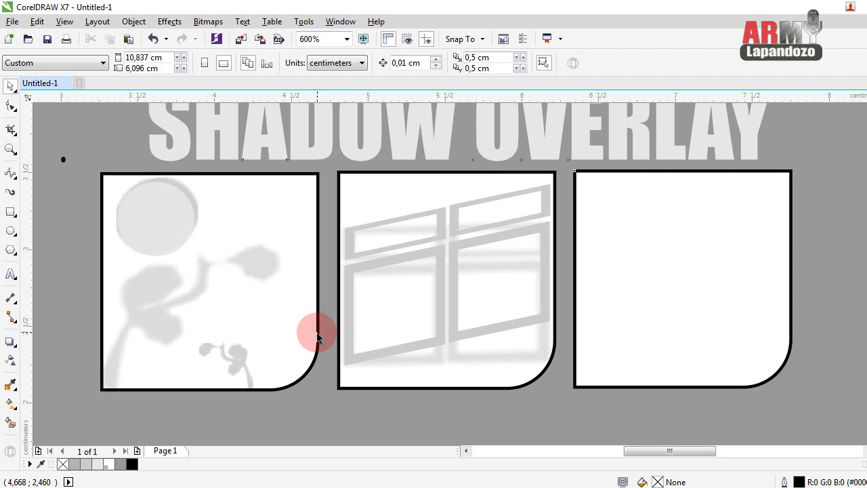
Step: Unlock the third panel and fill it grey
{"action": "left_click", "coordinate": [10, 213]}
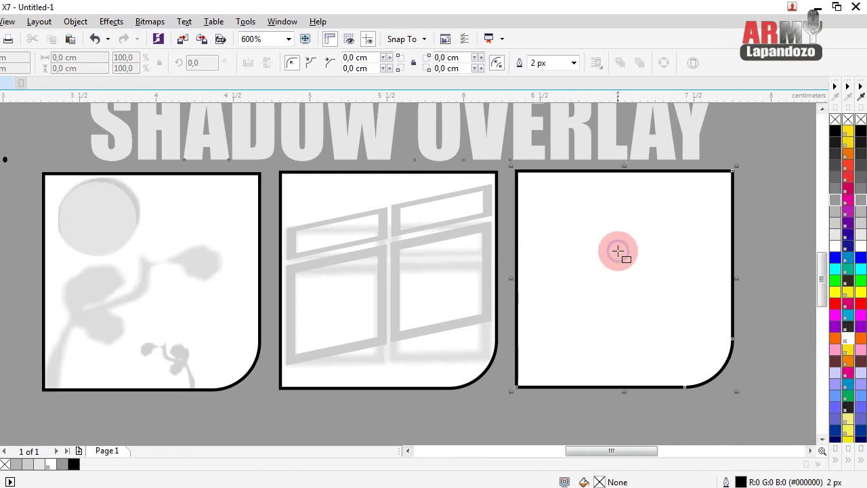
{"action": "right_click", "coordinate": [617, 251]}
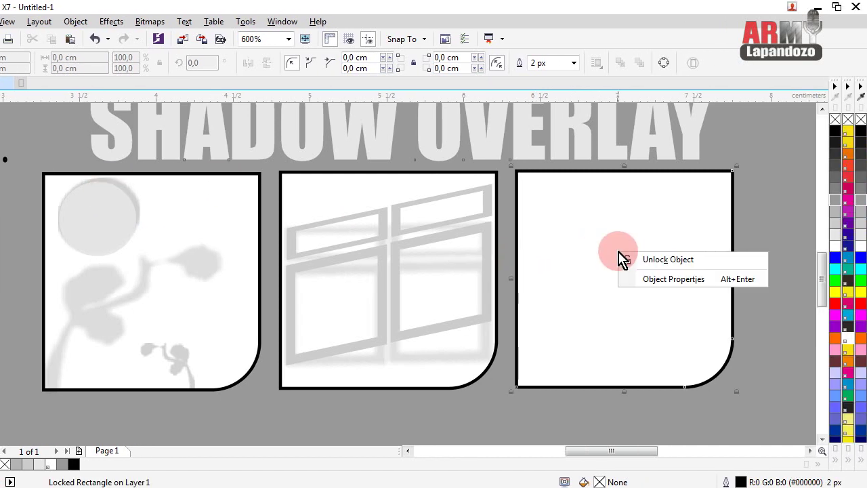
{"action": "left_click", "coordinate": [661, 258]}
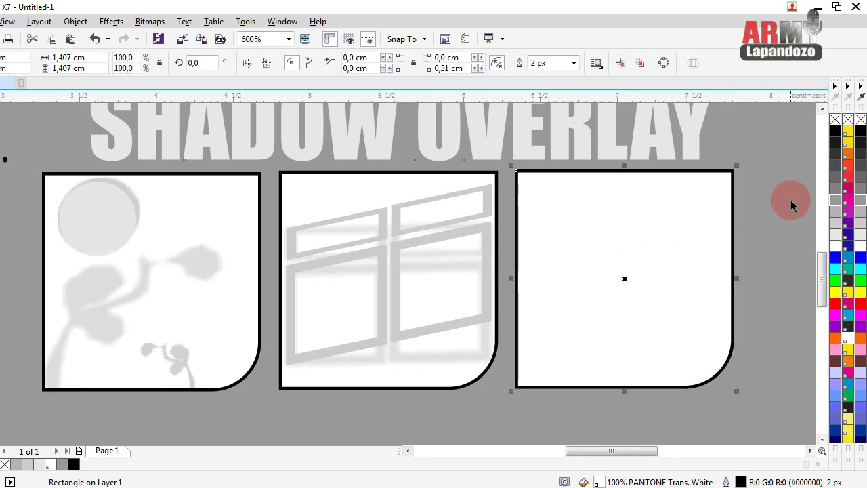
{"action": "left_click", "coordinate": [837, 191]}
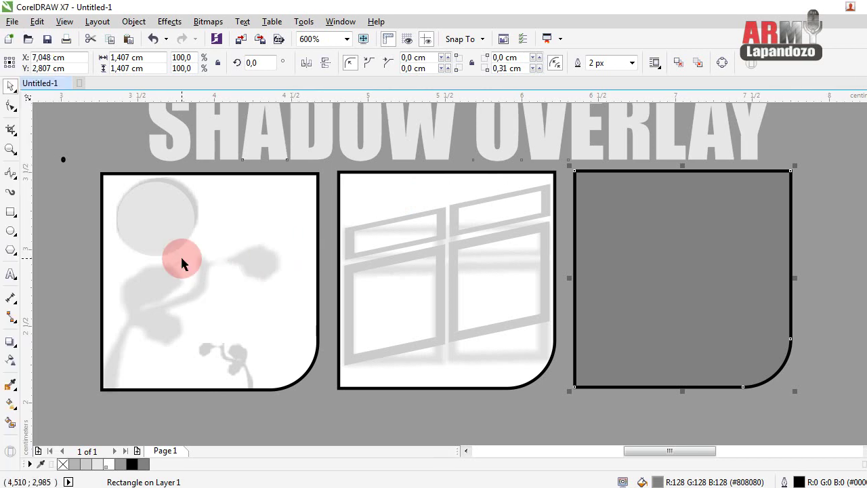
Step: Draw a thin bar across the third panel with white fill and white outline
{"action": "left_click", "coordinate": [10, 213]}
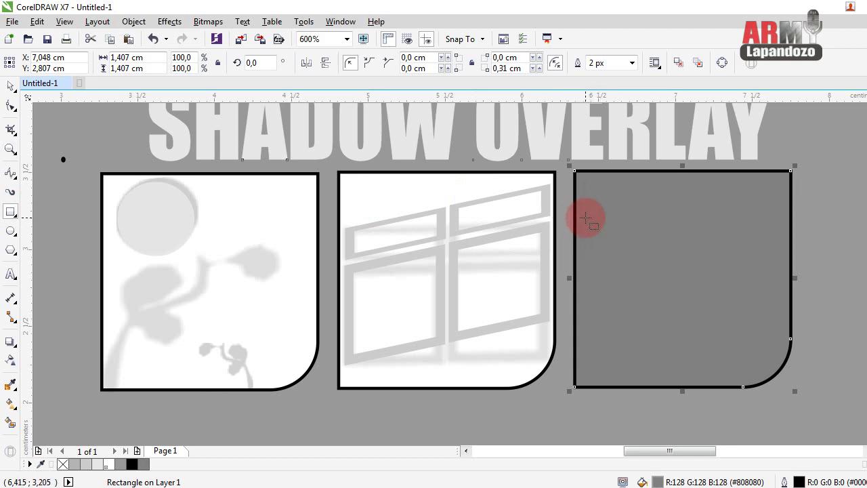
{"action": "left_click_drag", "start_coordinate": [581, 219], "coordinate": [650, 242]}
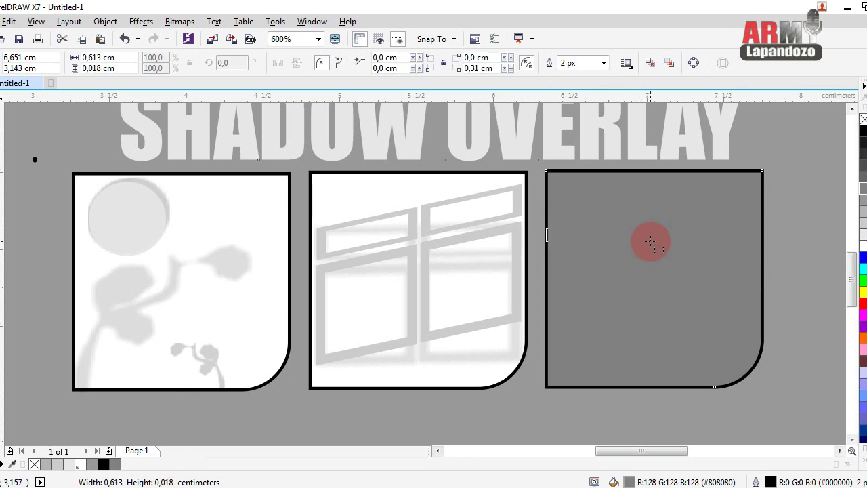
{"action": "left_click_drag", "start_coordinate": [650, 242], "coordinate": [683, 242]}
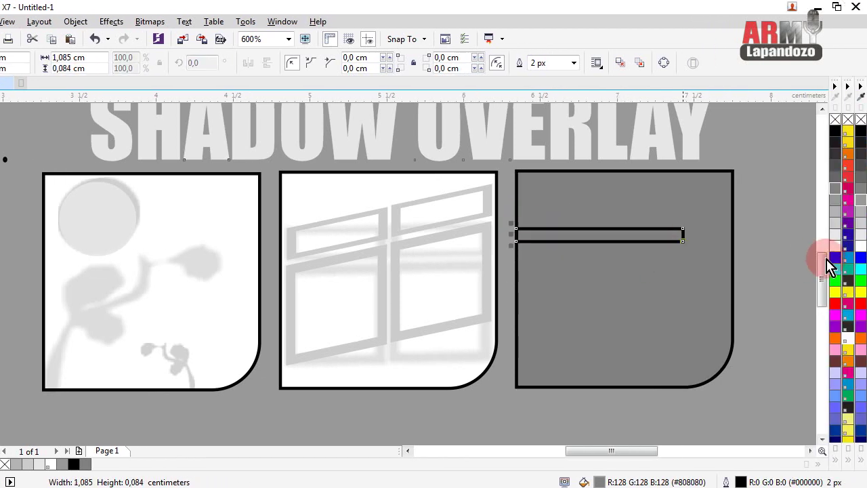
{"action": "left_click", "coordinate": [860, 238]}
{"action": "left_click", "coordinate": [861, 244]}
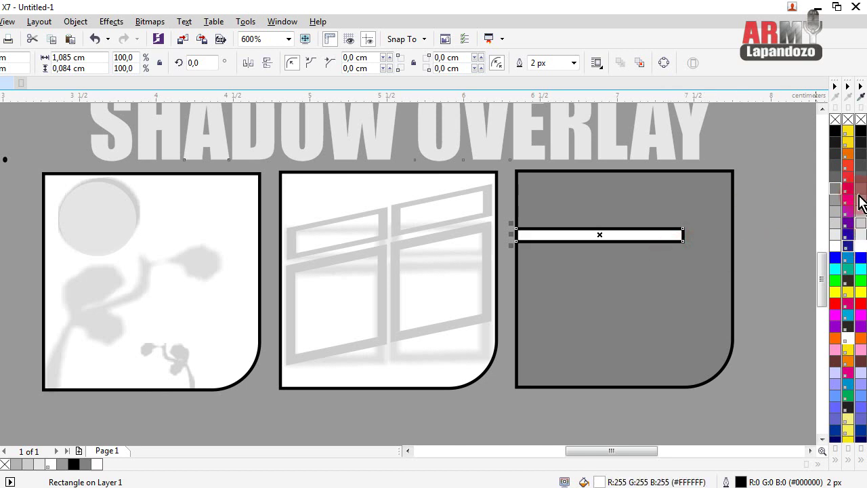
{"action": "right_click", "coordinate": [857, 245]}
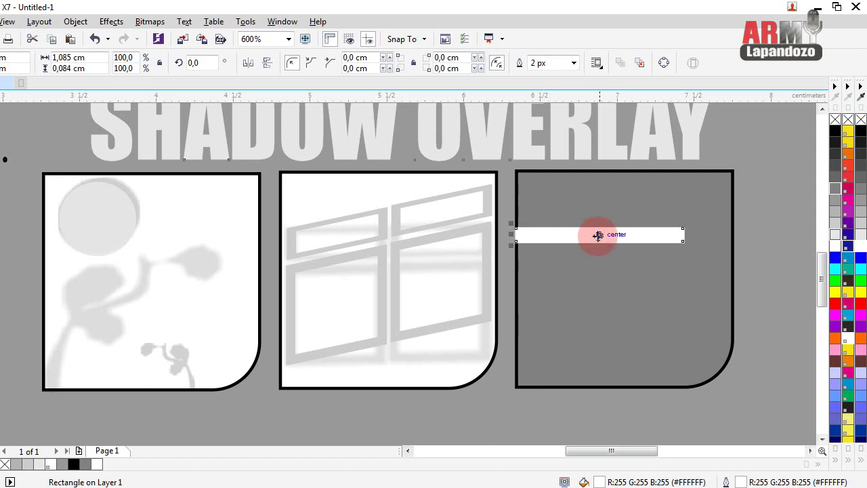
{"action": "left_click", "coordinate": [673, 236]}
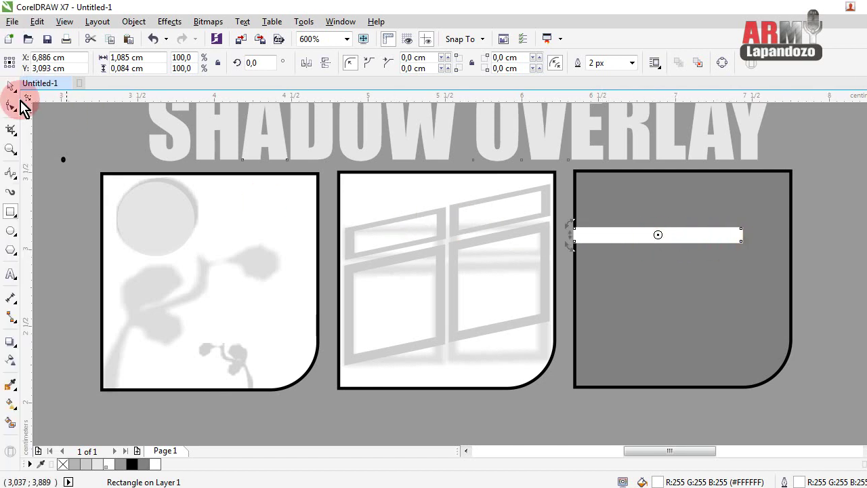
{"action": "left_click", "coordinate": [657, 234]}
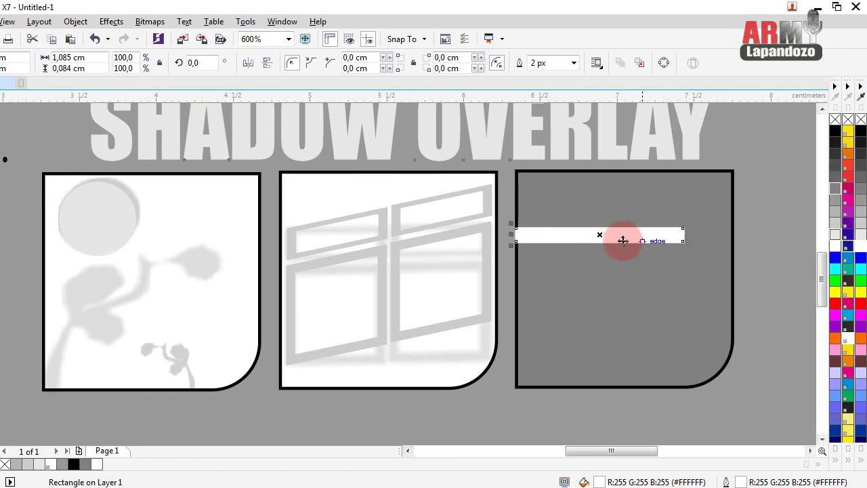
{"action": "left_click", "coordinate": [606, 234]}
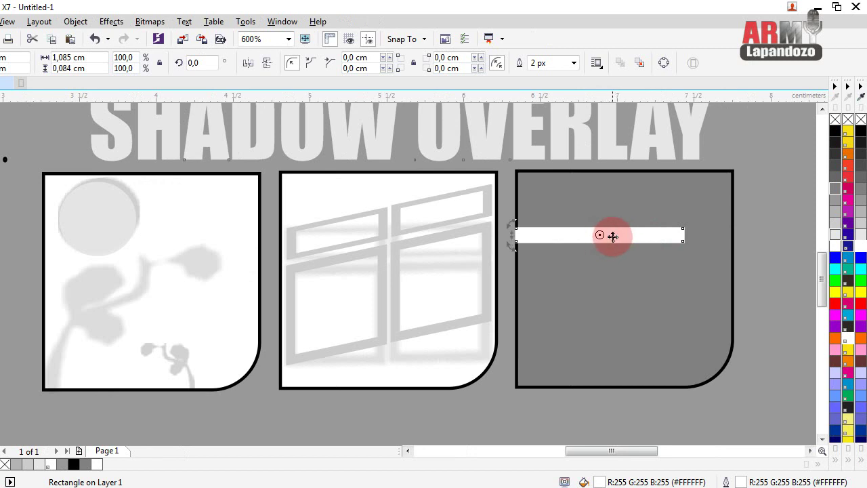
{"action": "left_click", "coordinate": [605, 234]}
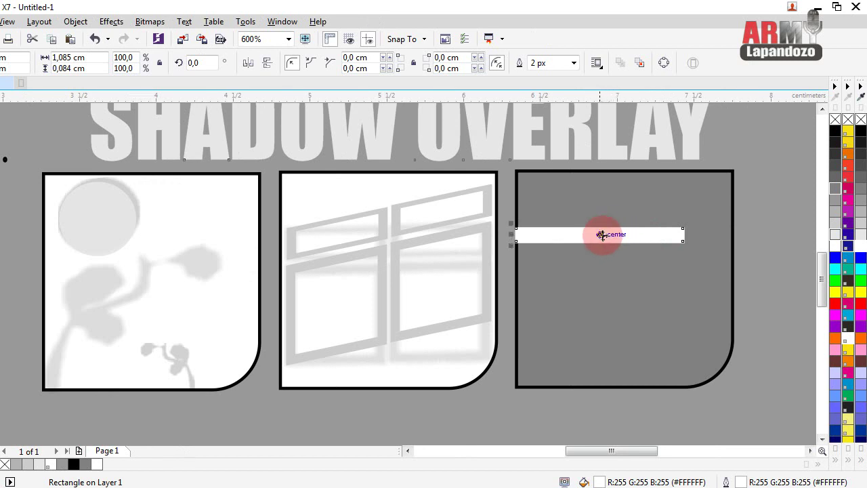
Step: Copy the white bar below and stretch it into a taller white rectangle
{"action": "left_click", "coordinate": [600, 234]}
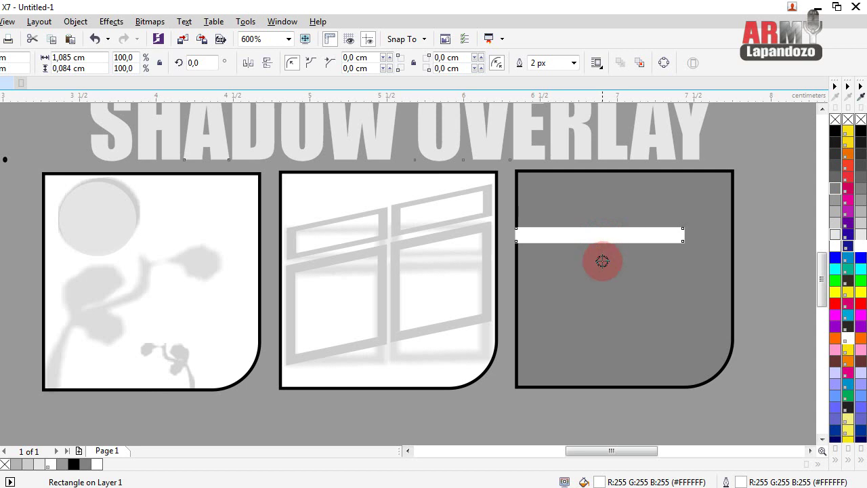
{"action": "right_click", "coordinate": [602, 261]}
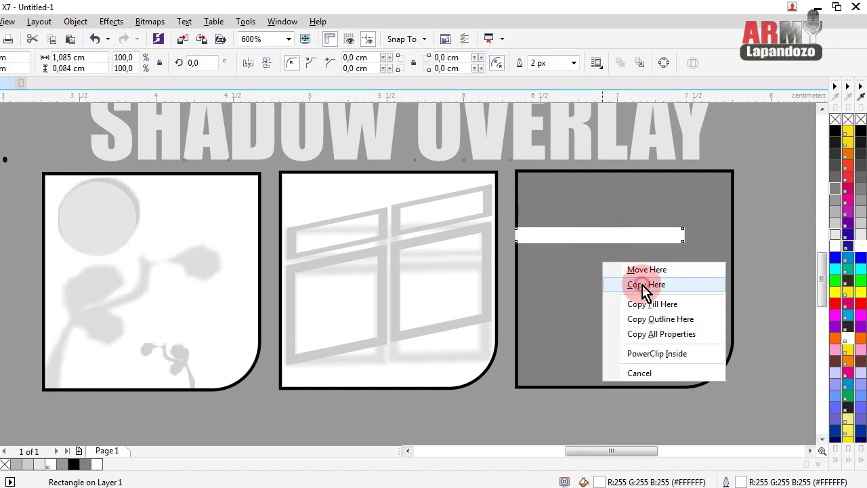
{"action": "left_click", "coordinate": [643, 286]}
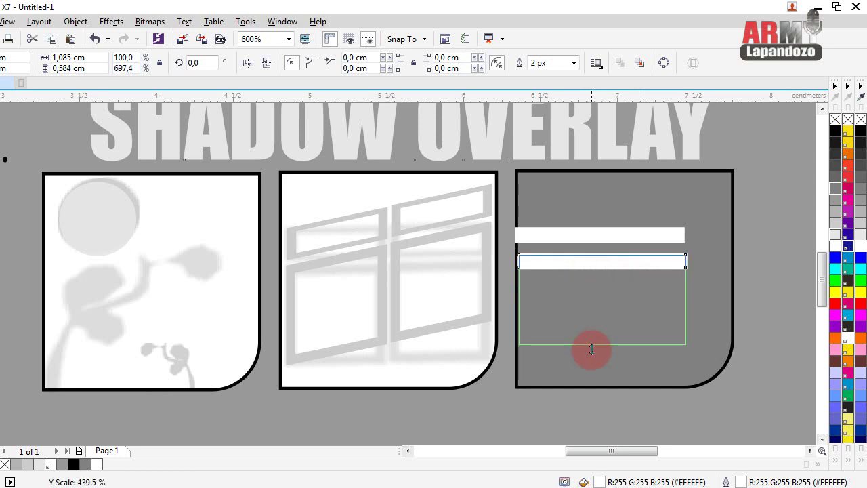
{"action": "left_click_drag", "start_coordinate": [602, 260], "coordinate": [599, 337]}
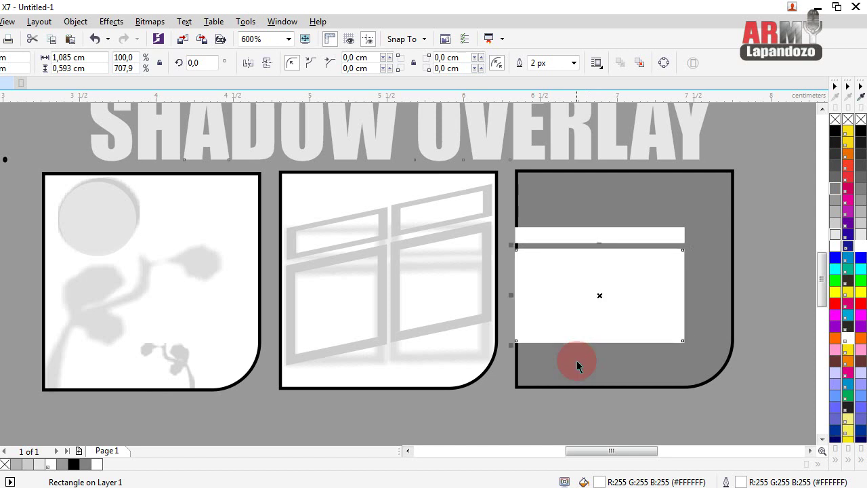
{"action": "key", "text": "Up"}
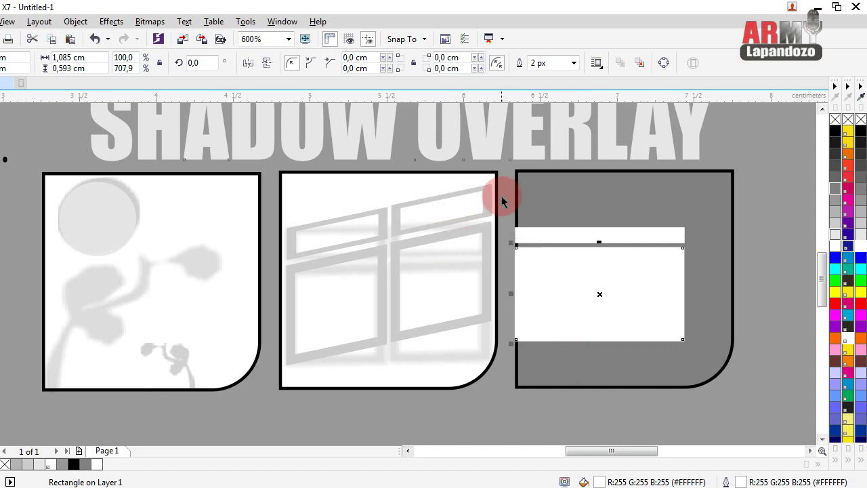
{"action": "left_click", "coordinate": [606, 337]}
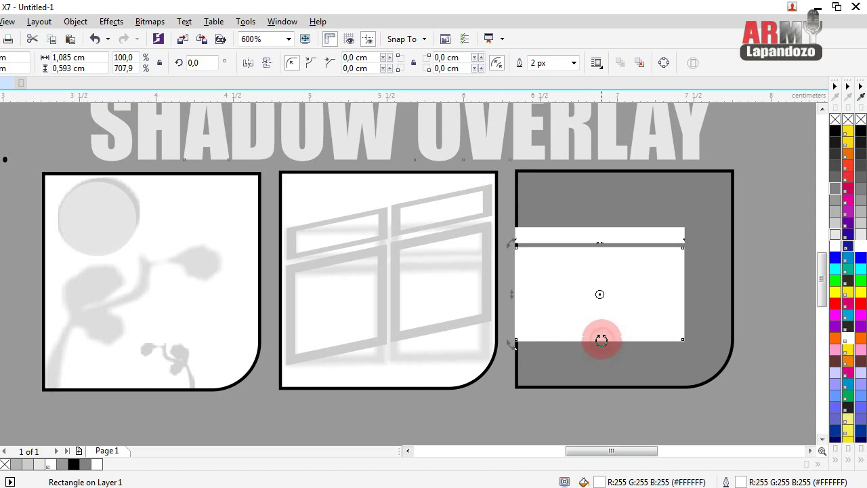
{"action": "left_click", "coordinate": [602, 329]}
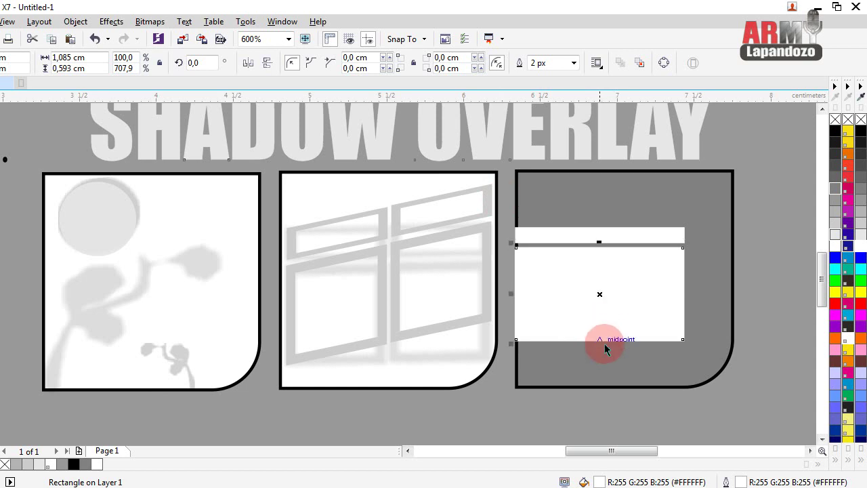
{"action": "left_click_drag", "start_coordinate": [600, 339], "coordinate": [609, 274]}
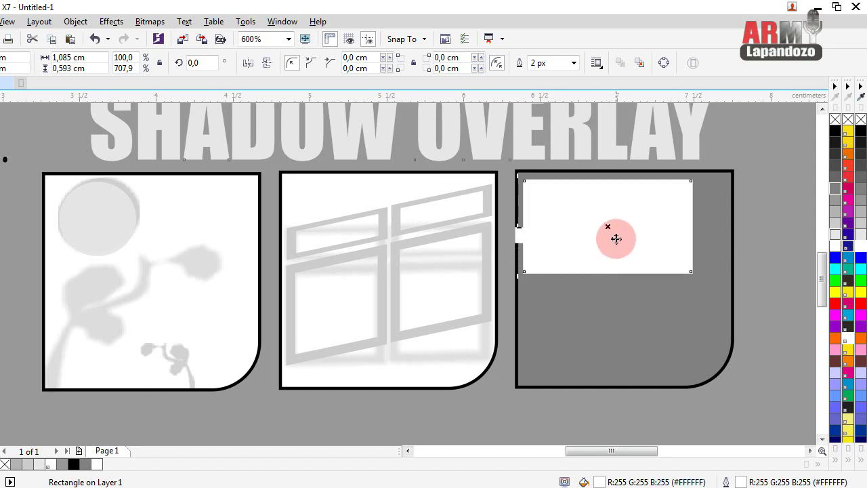
{"action": "left_click_drag", "start_coordinate": [612, 232], "coordinate": [603, 298]}
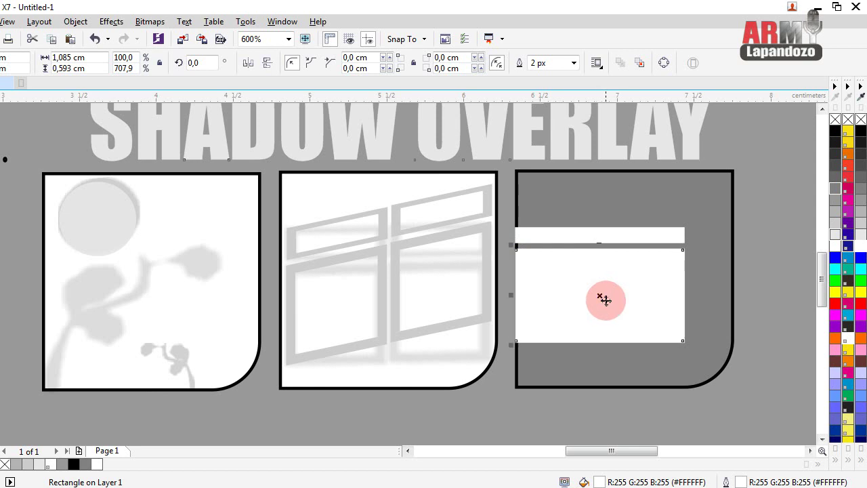
Step: Combine the white strip and rectangle and outline them in 30% Black
{"action": "left_click", "coordinate": [577, 237], "text": "shift"}
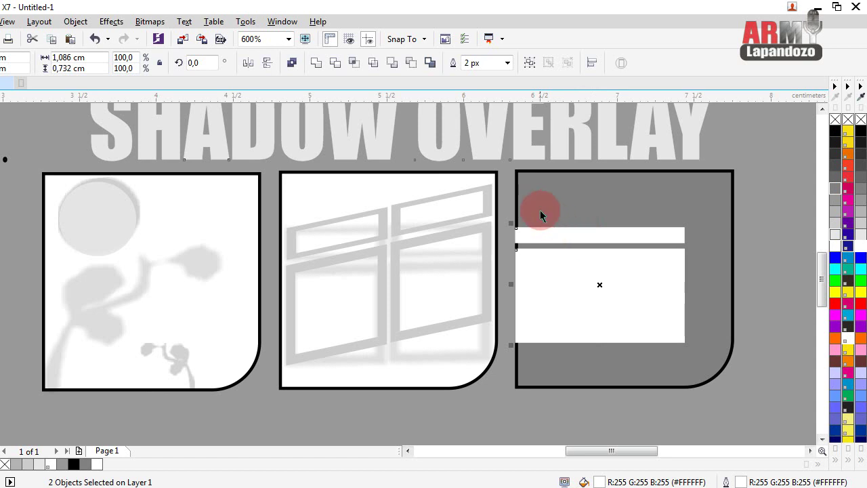
{"action": "left_click", "coordinate": [288, 64]}
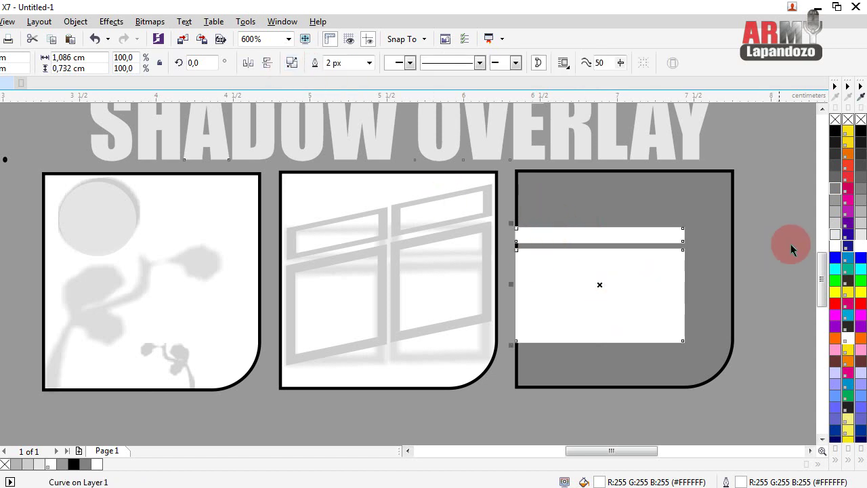
{"action": "right_click", "coordinate": [833, 212]}
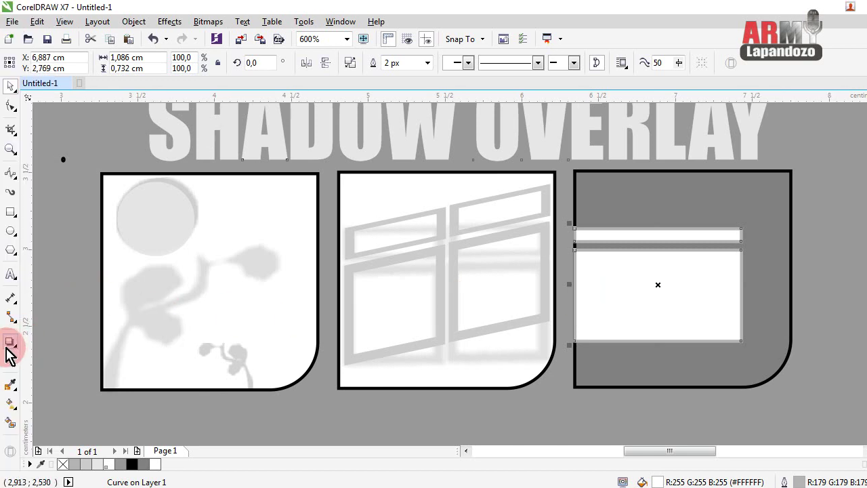
Step: Cast a perspective shadow from the white shapes with feathering 3 and opacity 13
{"action": "left_click", "coordinate": [10, 345]}
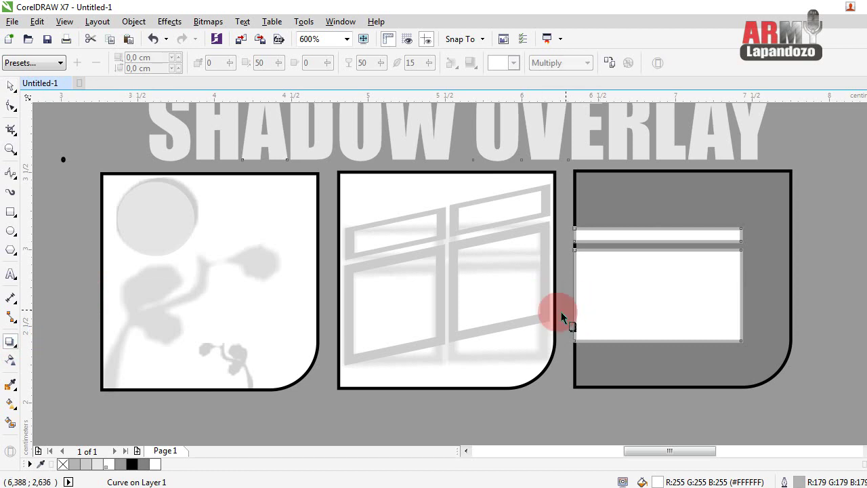
{"action": "mouse_move", "coordinate": [584, 313]}
{"action": "left_mouse_down"}
{"action": "mouse_move", "coordinate": [673, 252]}
{"action": "mouse_move", "coordinate": [698, 249]}
{"action": "left_mouse_up"}
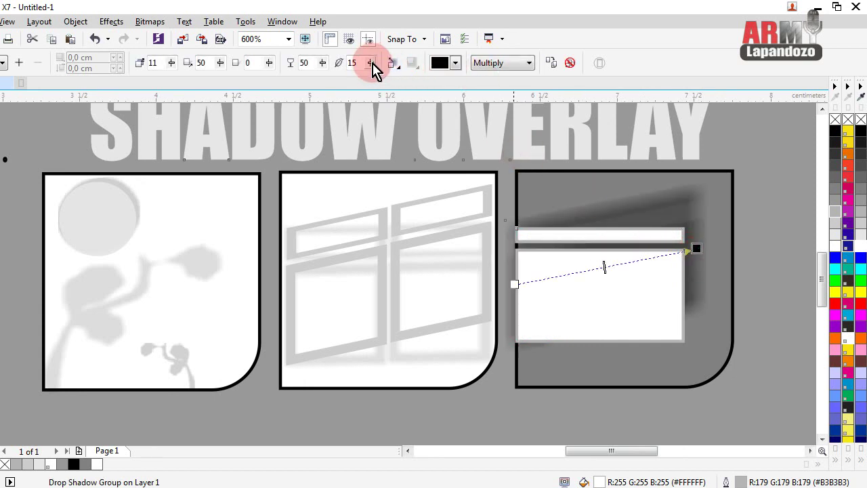
{"action": "mouse_move", "coordinate": [373, 67]}
{"action": "left_mouse_down"}
{"action": "mouse_move", "coordinate": [372, 92]}
{"action": "mouse_move", "coordinate": [367, 83]}
{"action": "left_mouse_up"}
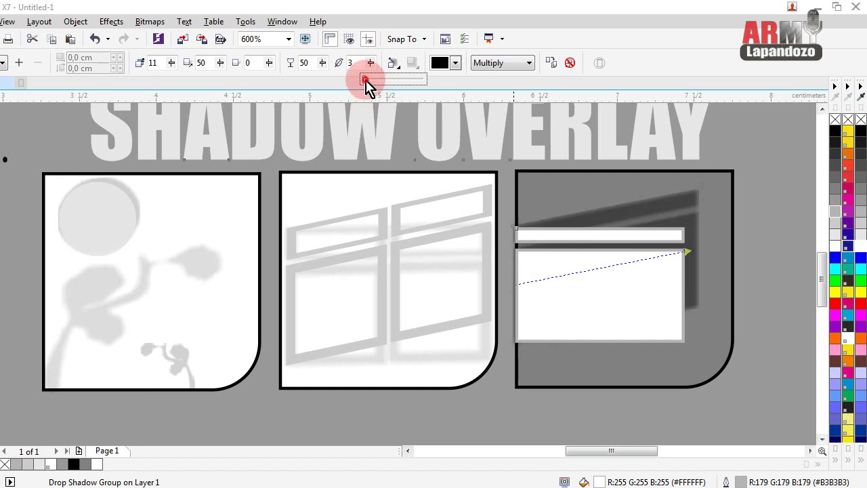
{"action": "left_click", "coordinate": [323, 64]}
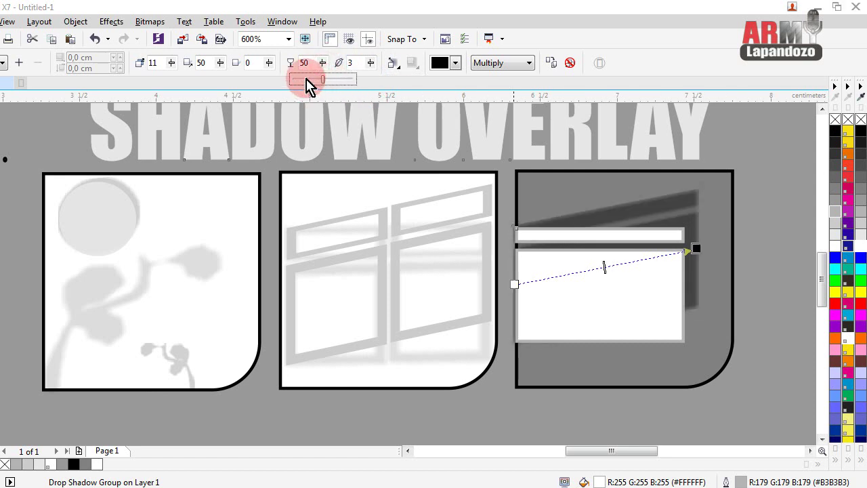
{"action": "left_click", "coordinate": [306, 79]}
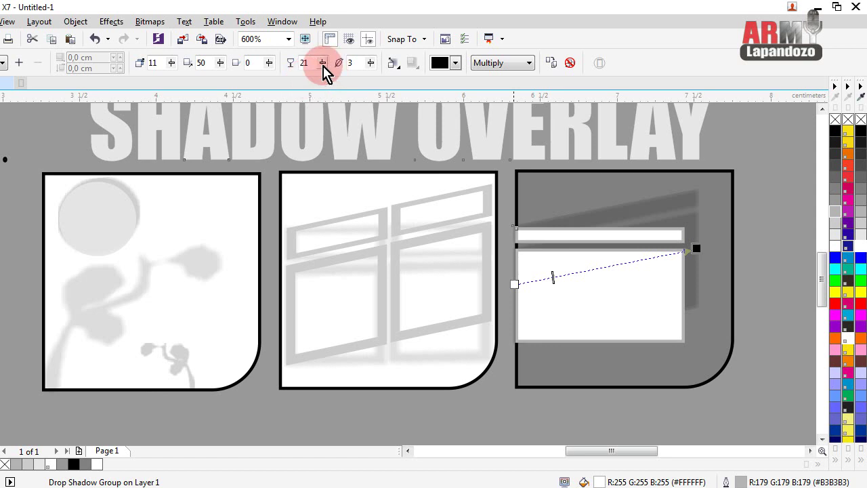
{"action": "left_click", "coordinate": [323, 63]}
{"action": "left_click_drag", "start_coordinate": [323, 85], "coordinate": [321, 83]}
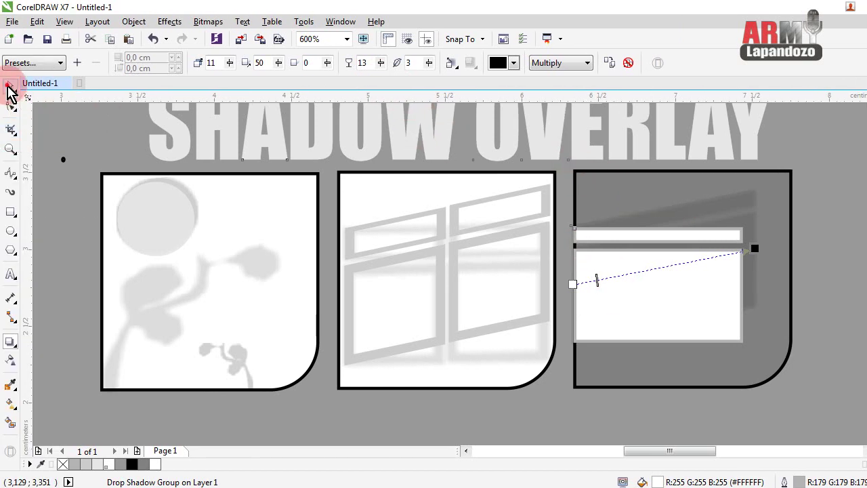
Step: Break the shadow group apart, convert the lens rectangle to curves, and delete the white shapes
{"action": "left_click", "coordinate": [9, 89]}
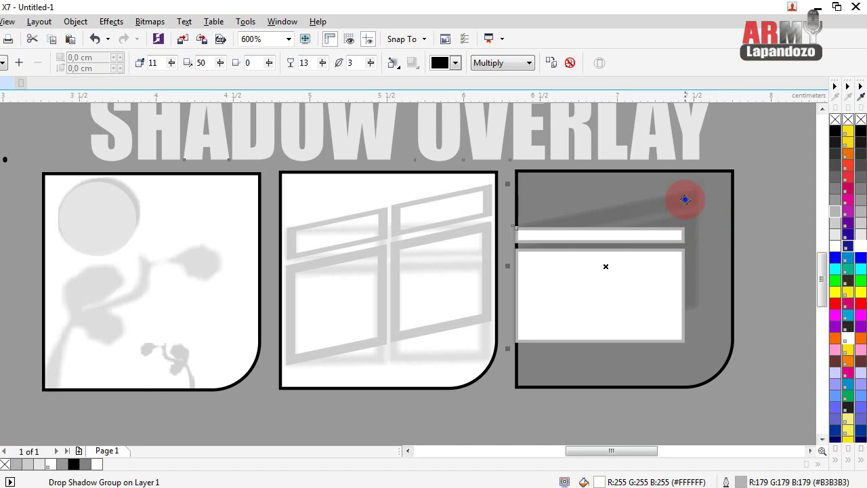
{"action": "right_click", "coordinate": [684, 199]}
{"action": "left_click", "coordinate": [714, 224]}
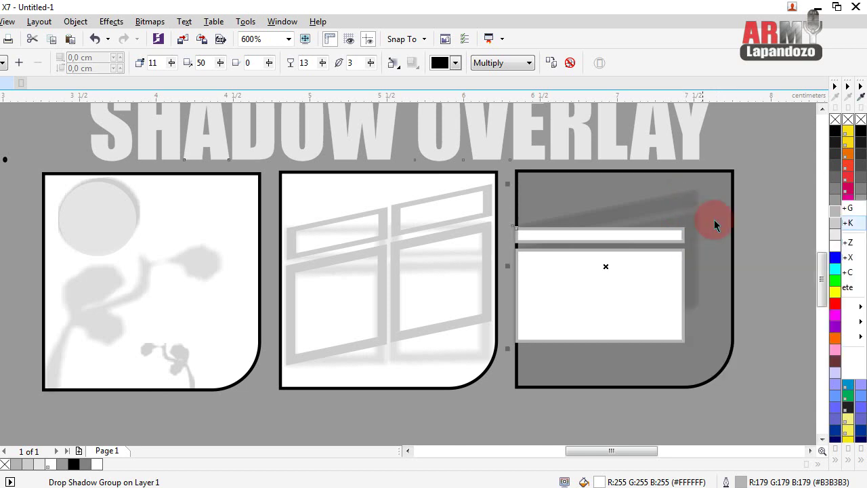
{"action": "left_click", "coordinate": [675, 200]}
{"action": "right_click", "coordinate": [674, 199]}
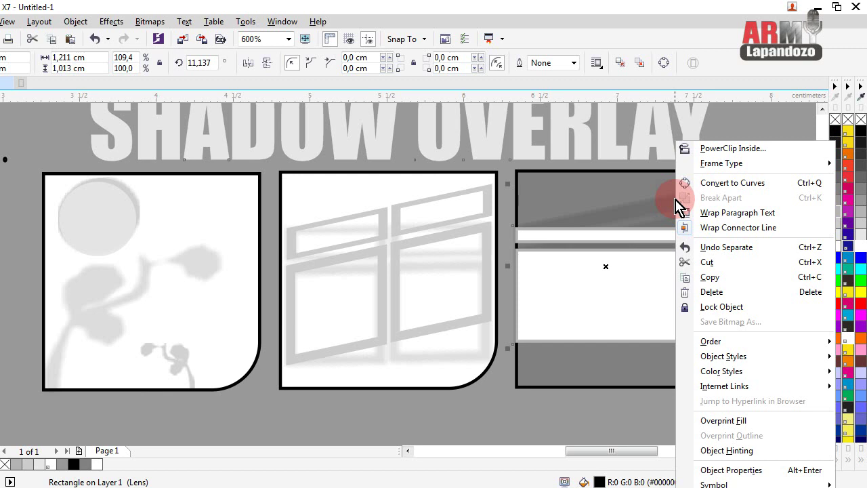
{"action": "left_click", "coordinate": [715, 187]}
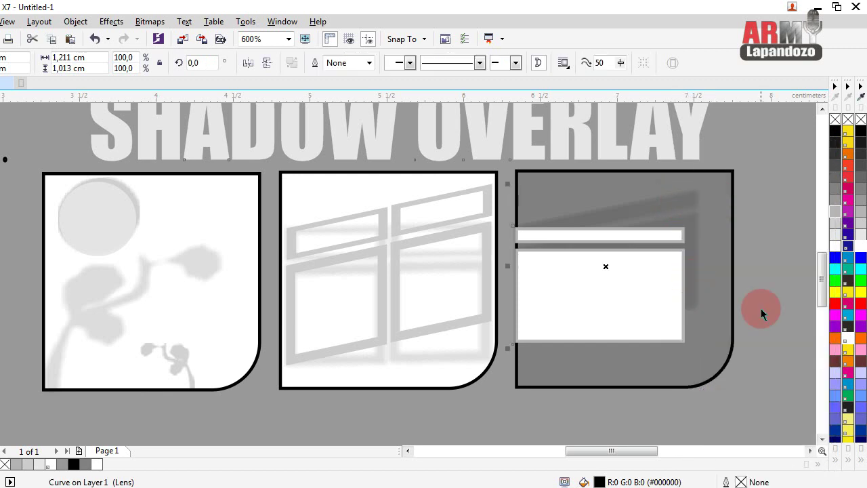
{"action": "key", "text": "Escape"}
{"action": "left_click", "coordinate": [658, 332]}
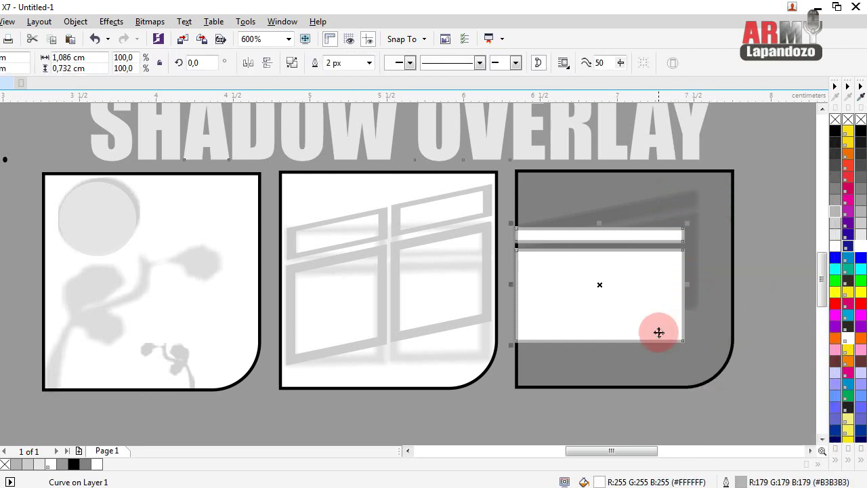
{"action": "key", "text": "Delete"}
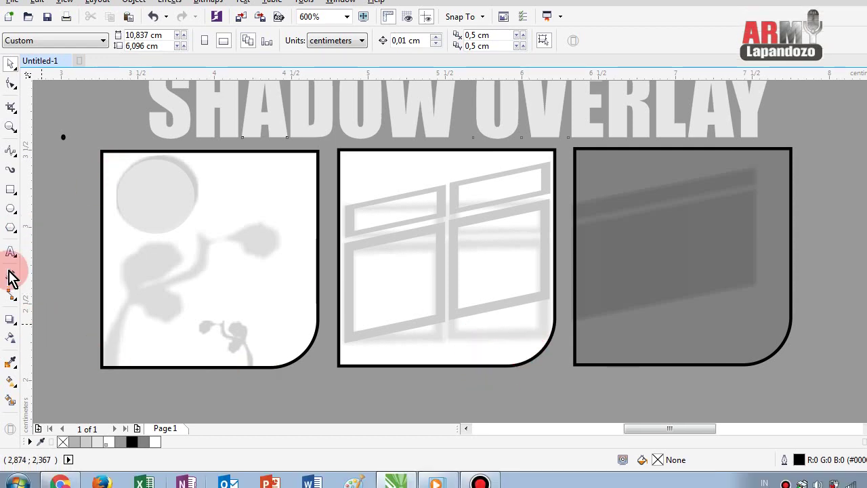
Step: Draw and widen a small rectangle in the third panel, filled and outlined in 20% Black
{"action": "left_click", "coordinate": [10, 191]}
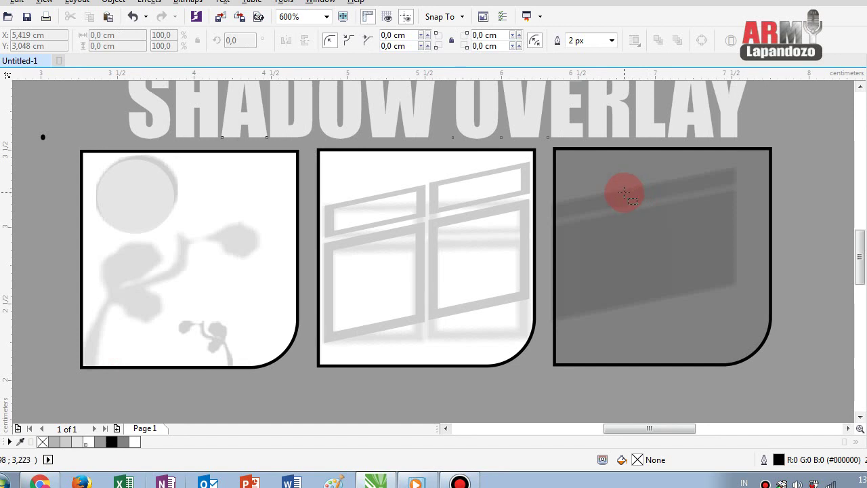
{"action": "left_click_drag", "start_coordinate": [625, 194], "coordinate": [650, 284]}
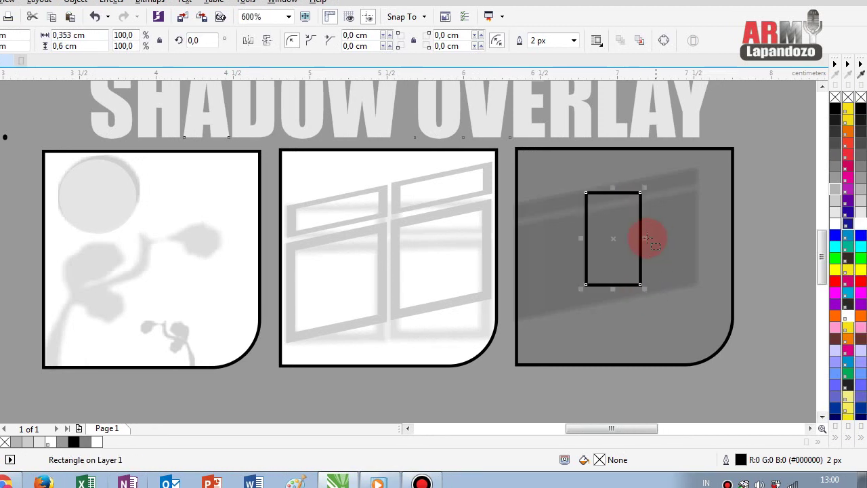
{"action": "left_click_drag", "start_coordinate": [643, 238], "coordinate": [663, 237]}
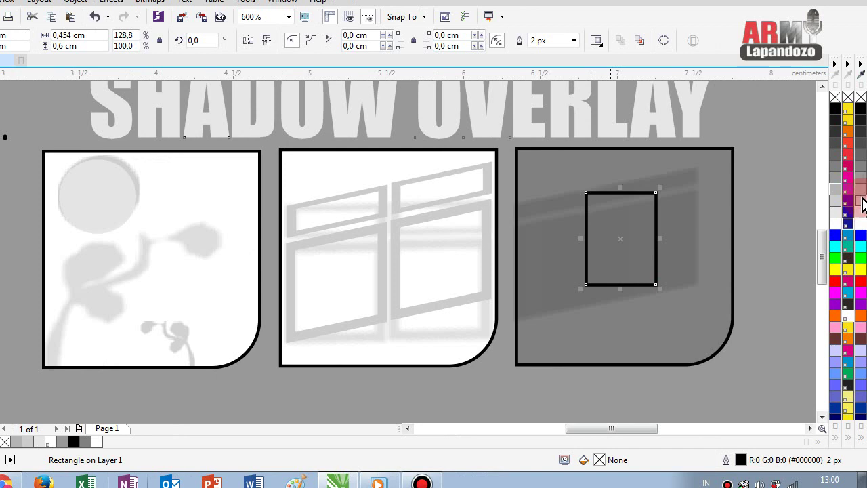
{"action": "left_click", "coordinate": [863, 203]}
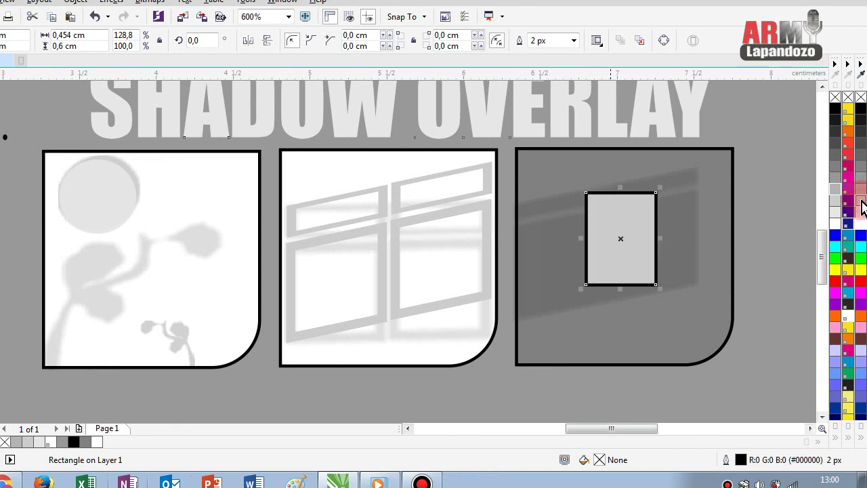
{"action": "right_click", "coordinate": [863, 204]}
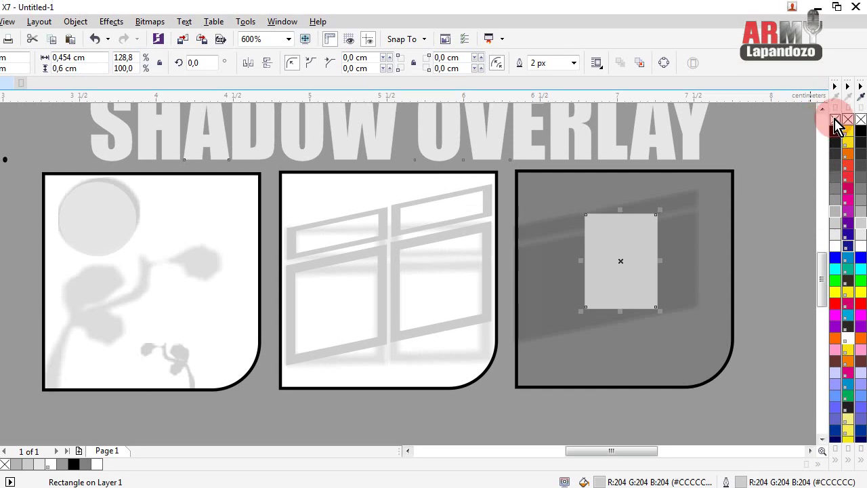
Step: Remove the rectangle's fill, reposition it, and skew it about 10 degrees
{"action": "left_click", "coordinate": [835, 120]}
{"action": "left_click", "coordinate": [600, 311]}
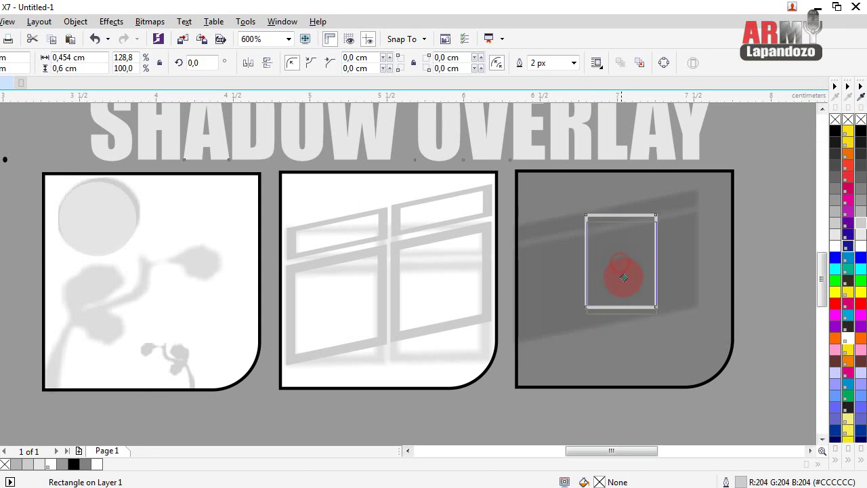
{"action": "left_click_drag", "start_coordinate": [619, 262], "coordinate": [633, 322]}
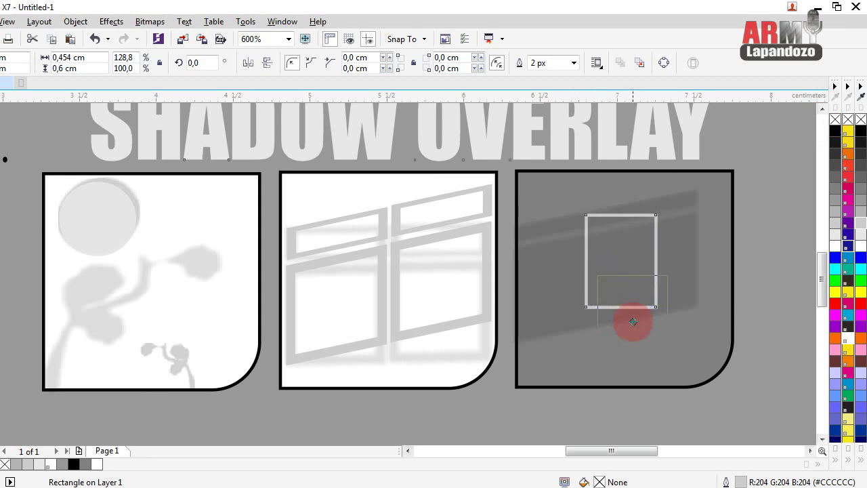
{"action": "left_click_drag", "start_coordinate": [632, 322], "coordinate": [575, 298]}
{"action": "left_click", "coordinate": [574, 299]}
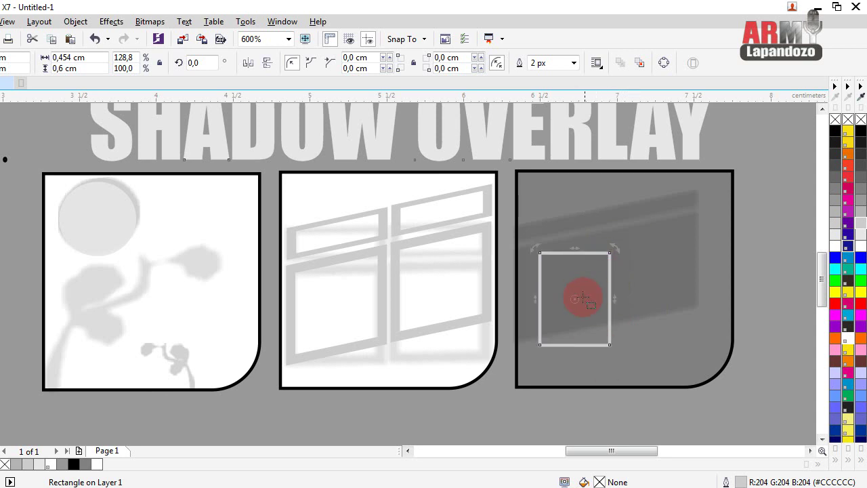
{"action": "left_click_drag", "start_coordinate": [613, 298], "coordinate": [616, 277]}
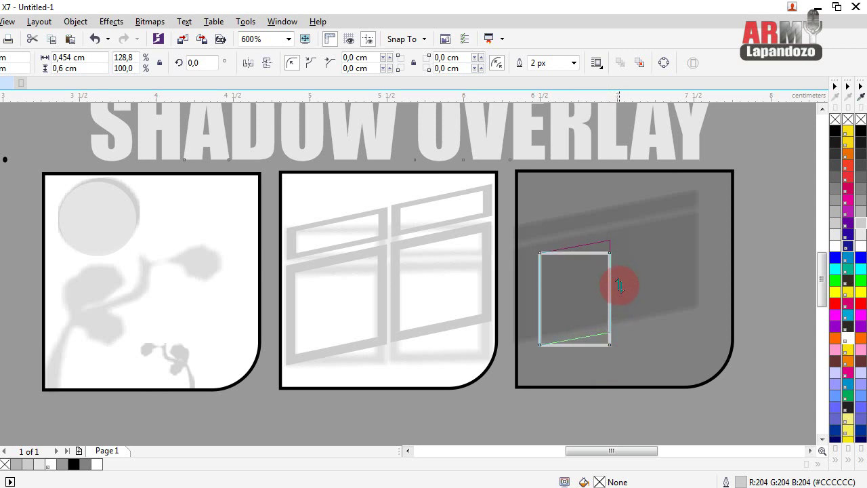
{"action": "left_click_drag", "start_coordinate": [618, 276], "coordinate": [620, 290]}
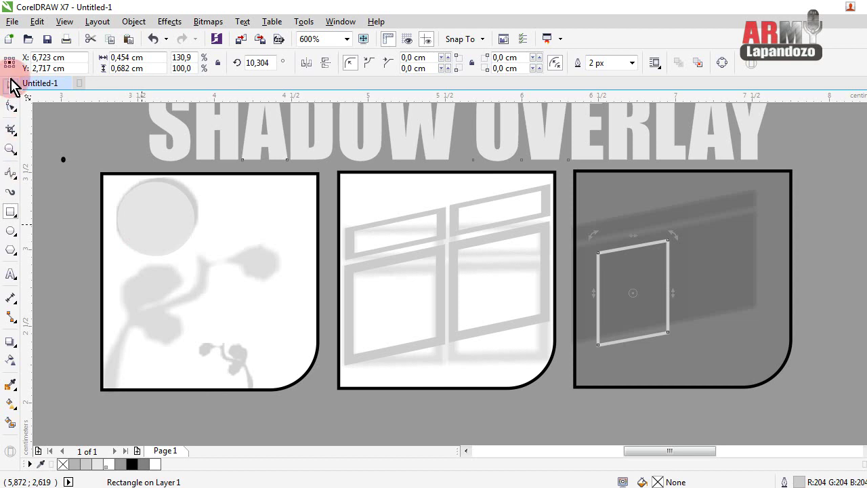
Step: Shrink the pane's height to about 78%, move it up-left, and apply 10% Black fill and outline
{"action": "left_click", "coordinate": [10, 84]}
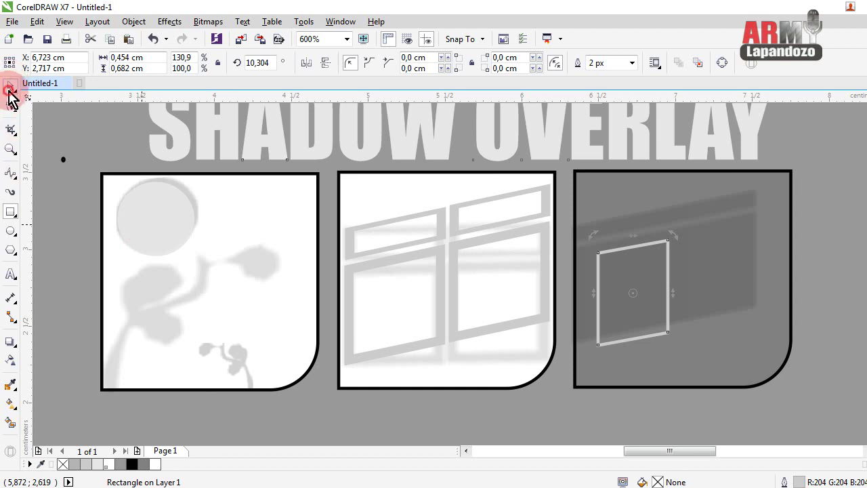
{"action": "left_click", "coordinate": [641, 285]}
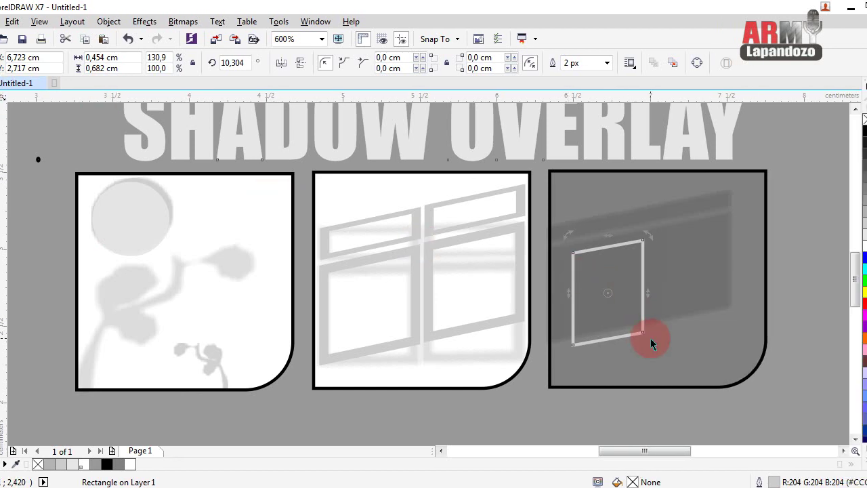
{"action": "left_click", "coordinate": [639, 332]}
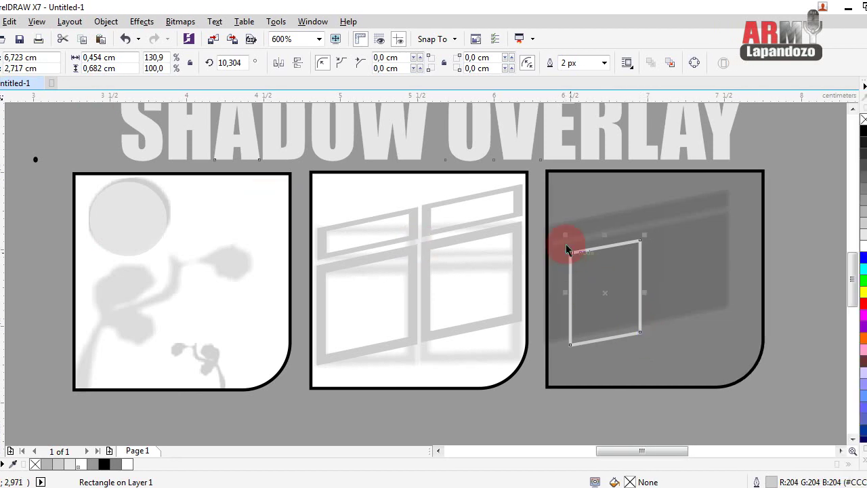
{"action": "left_click_drag", "start_coordinate": [566, 231], "coordinate": [585, 273]}
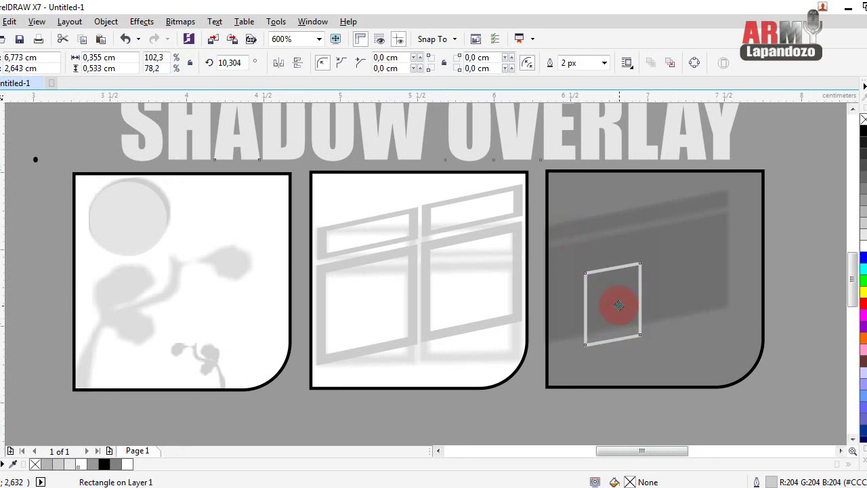
{"action": "left_click_drag", "start_coordinate": [620, 306], "coordinate": [592, 289]}
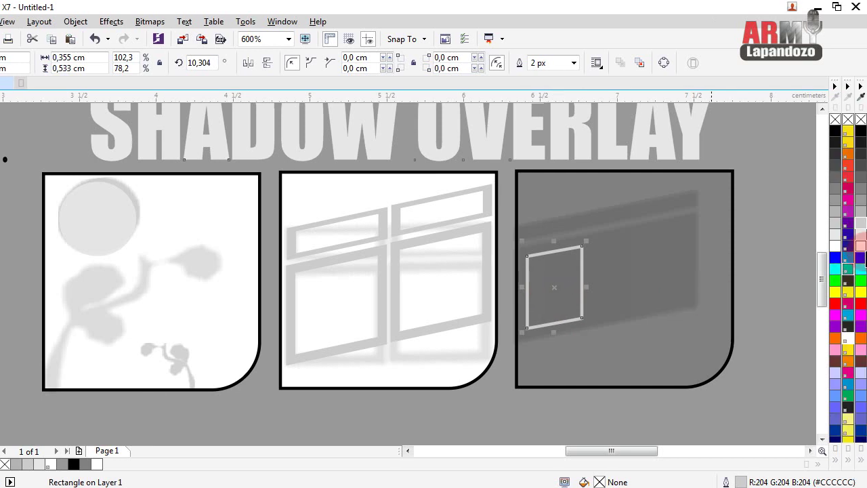
{"action": "left_click", "coordinate": [861, 237]}
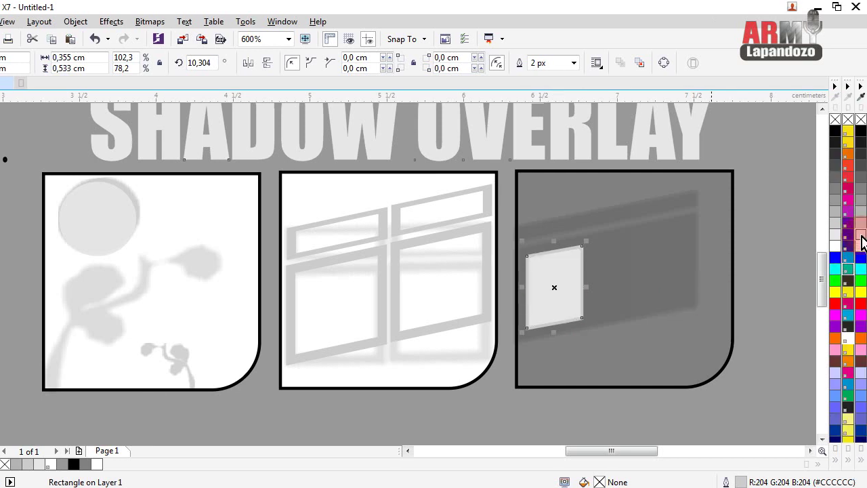
{"action": "right_click", "coordinate": [861, 237]}
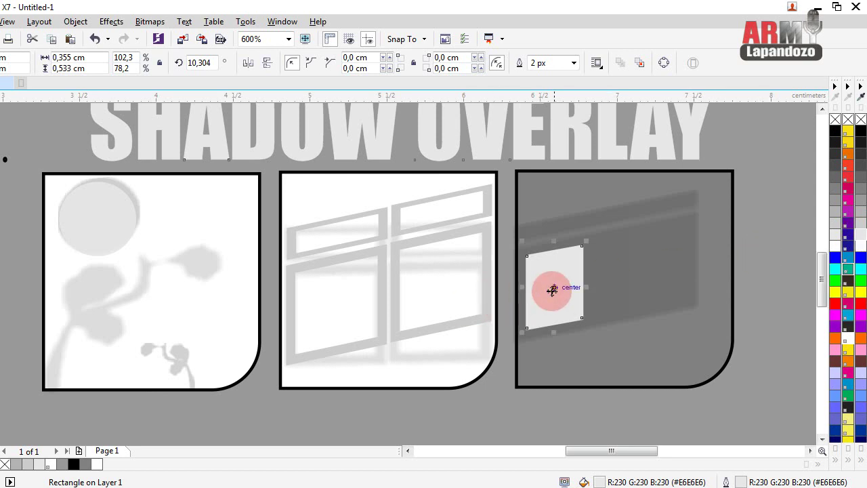
Step: Place a copy of the light window pane just right of the first pane
{"action": "left_click_drag", "start_coordinate": [552, 286], "coordinate": [622, 267]}
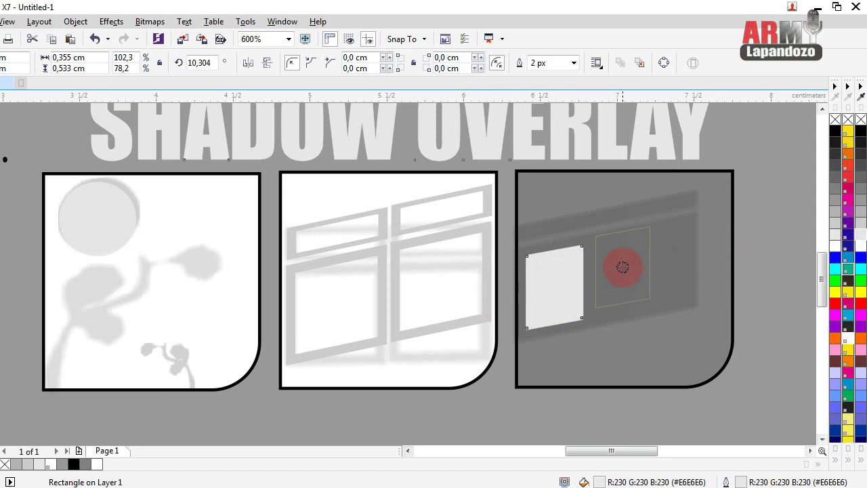
{"action": "key", "text": "Escape"}
{"action": "left_click", "coordinate": [627, 293]}
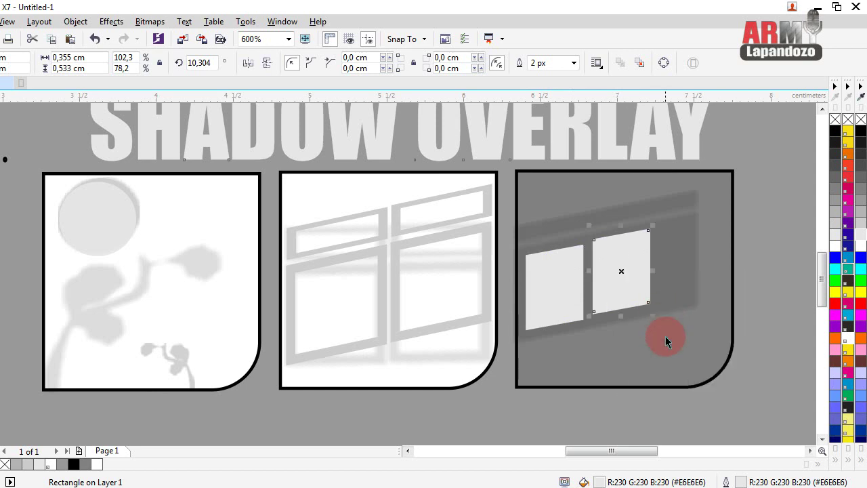
{"action": "key", "text": "Down"}
{"action": "key", "text": "Down"}
{"action": "key", "text": "Left"}
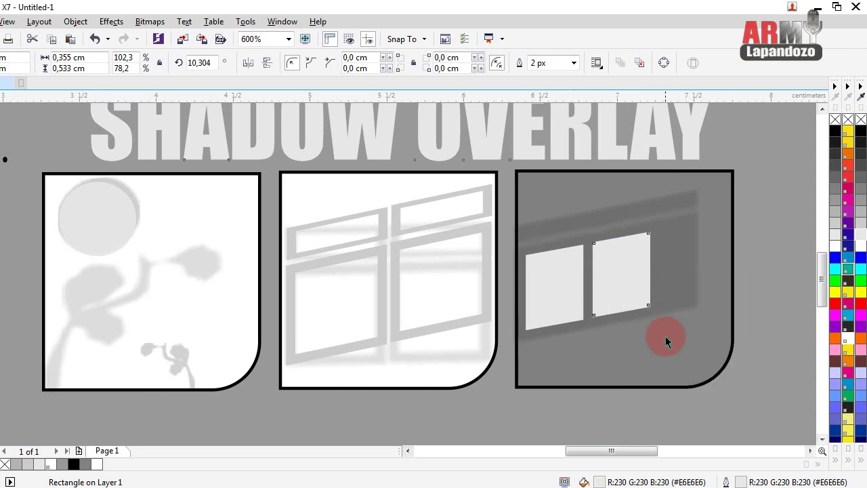
{"action": "key", "text": "Down"}
{"action": "key", "text": "Left"}
{"action": "key", "text": "Up"}
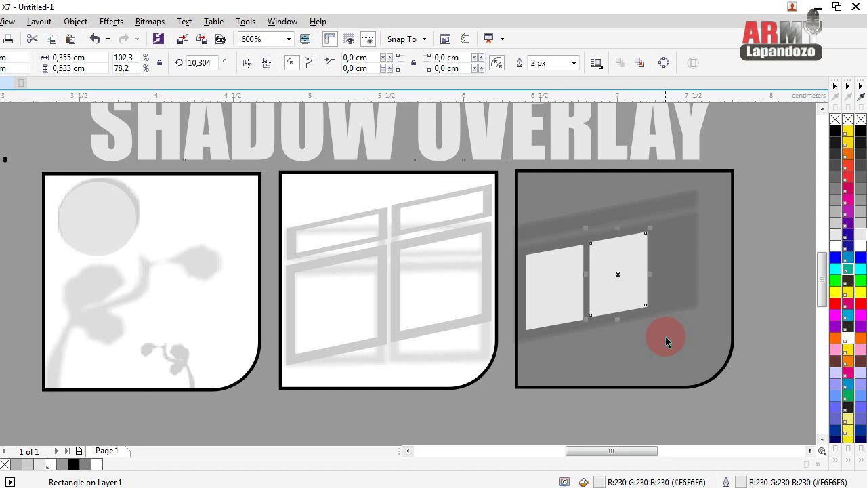
{"action": "key", "text": "Left"}
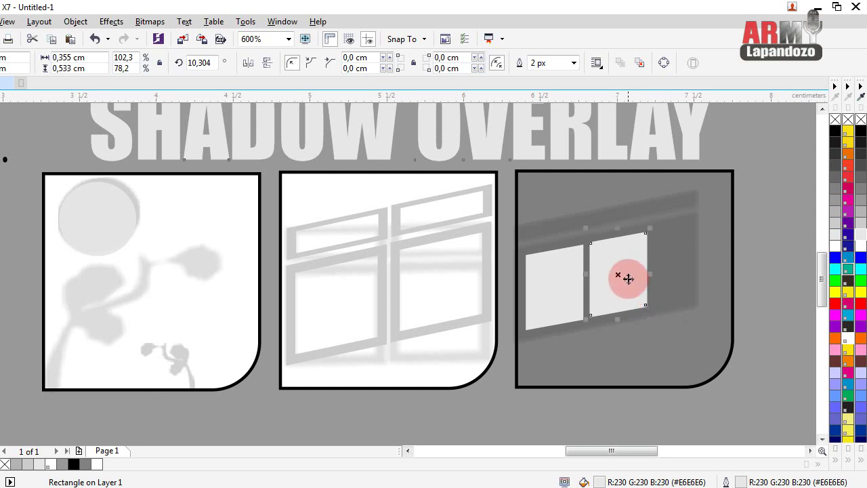
Step: Fine-tune both panes' positions so they sit side by side as a two-pane window
{"action": "left_click_drag", "start_coordinate": [628, 278], "coordinate": [629, 279]}
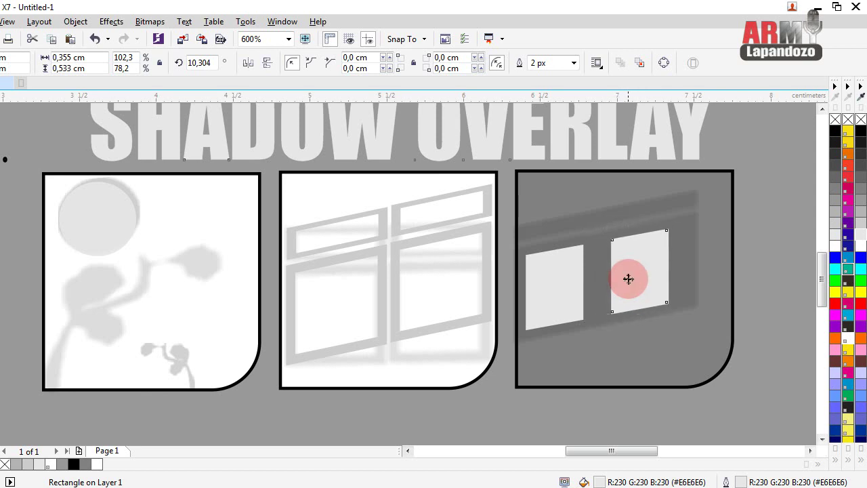
{"action": "left_click_drag", "start_coordinate": [628, 278], "coordinate": [631, 277]}
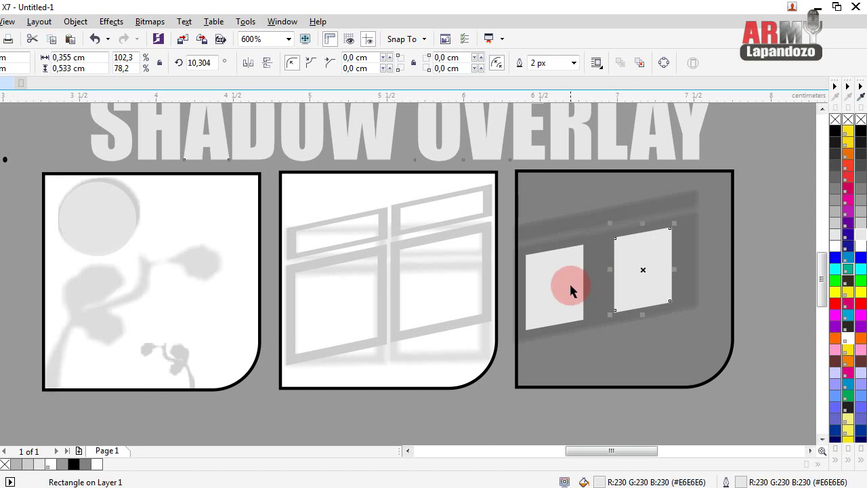
{"action": "left_click_drag", "start_coordinate": [571, 286], "coordinate": [569, 285]}
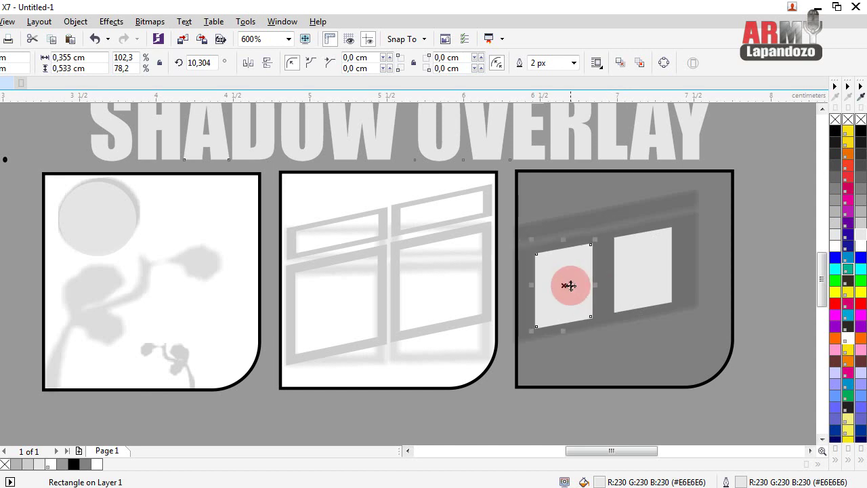
{"action": "left_click", "coordinate": [592, 350]}
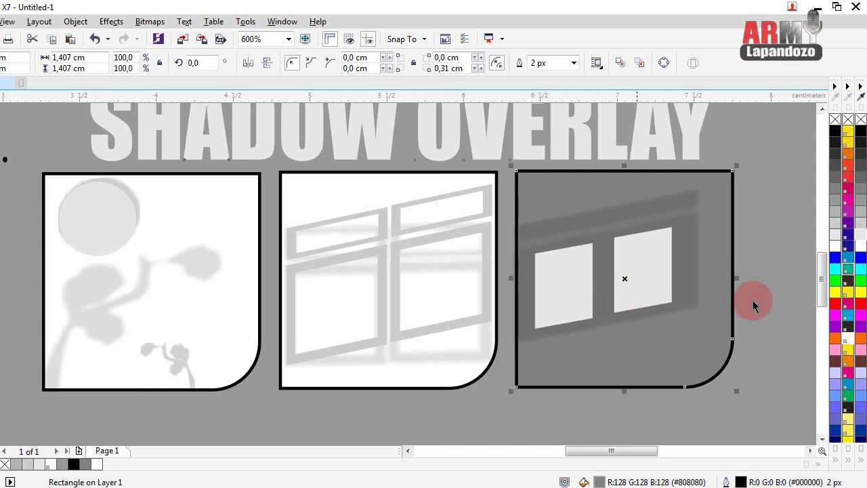
{"action": "left_click", "coordinate": [756, 280]}
Step: Select the right pane and cancel a Convert To Bitmap attempt
{"action": "left_click", "coordinate": [643, 270]}
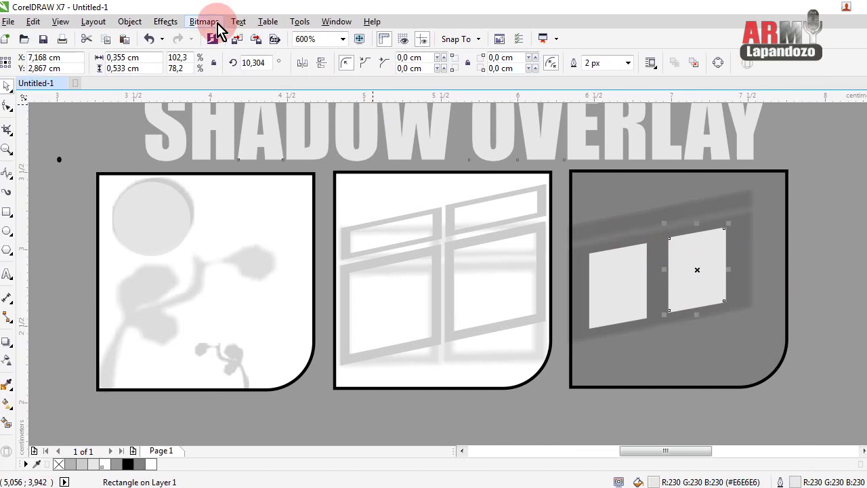
{"action": "left_click", "coordinate": [209, 21]}
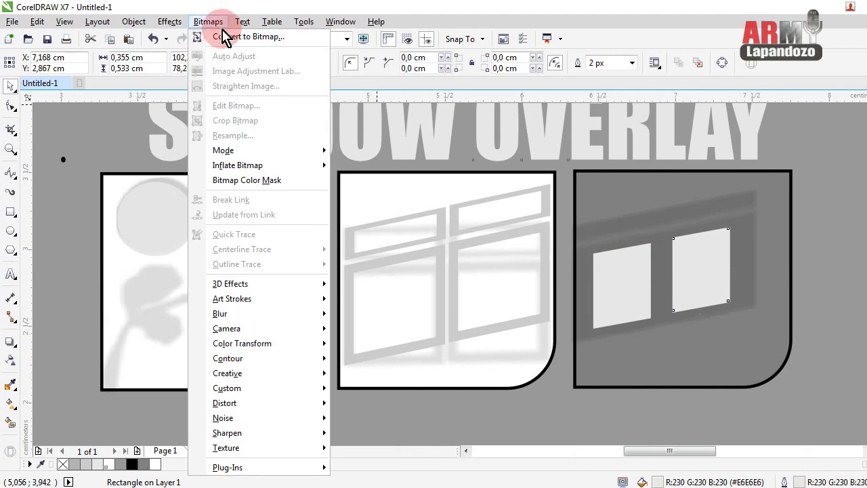
{"action": "left_click", "coordinate": [234, 37]}
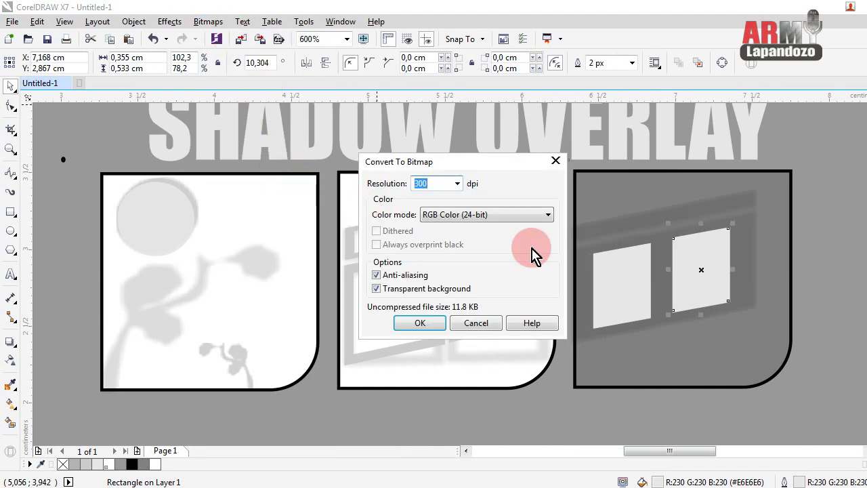
{"action": "left_click", "coordinate": [491, 325]}
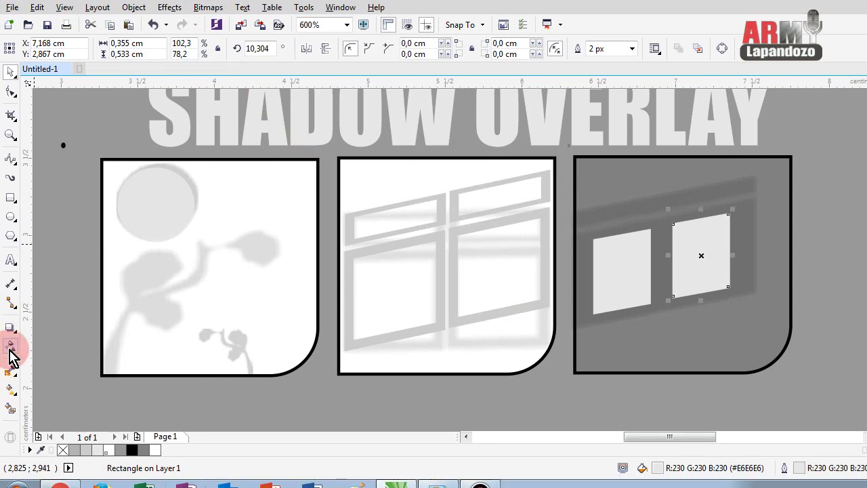
Step: Give the right pane a light checker pattern transparency set to 67
{"action": "left_click", "coordinate": [10, 346]}
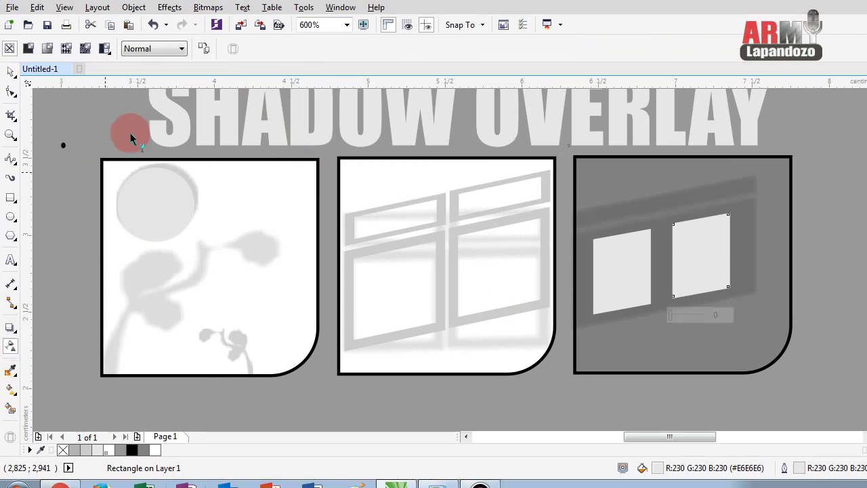
{"action": "left_click", "coordinate": [30, 65]}
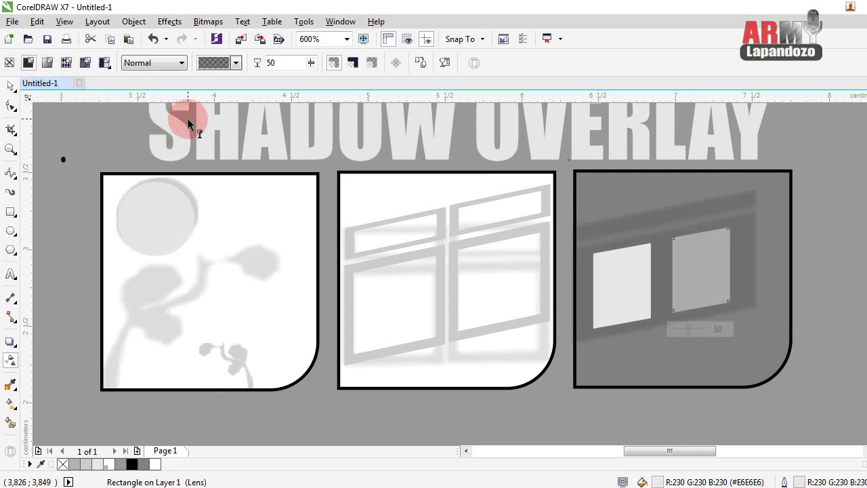
{"action": "left_click", "coordinate": [236, 62]}
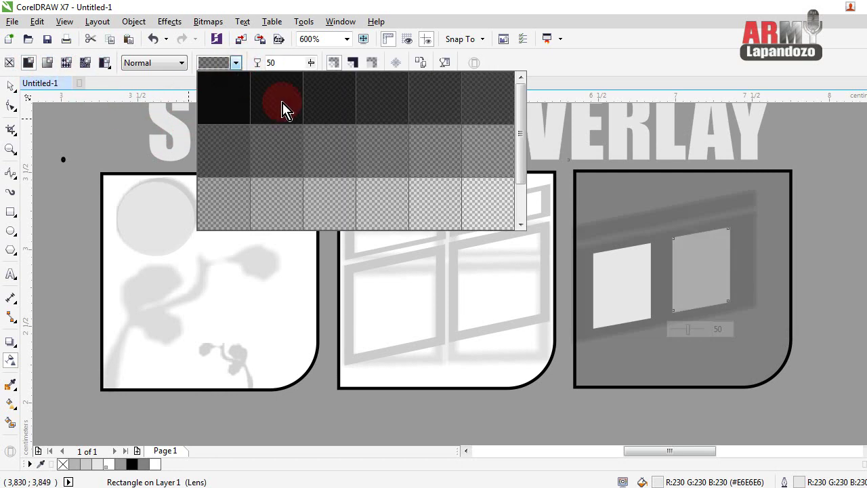
{"action": "left_click", "coordinate": [500, 213]}
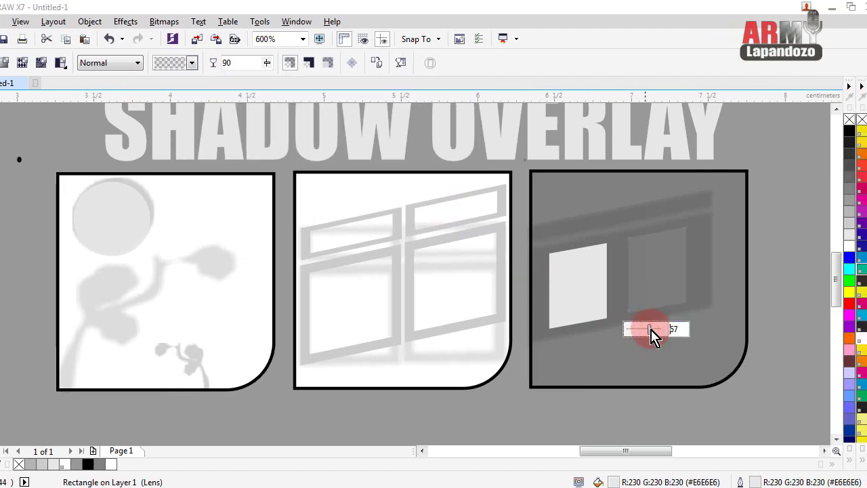
{"action": "left_click_drag", "start_coordinate": [650, 326], "coordinate": [648, 330]}
Step: Set the left pane's transparency to 56, then deselect it
{"action": "left_click", "coordinate": [595, 292]}
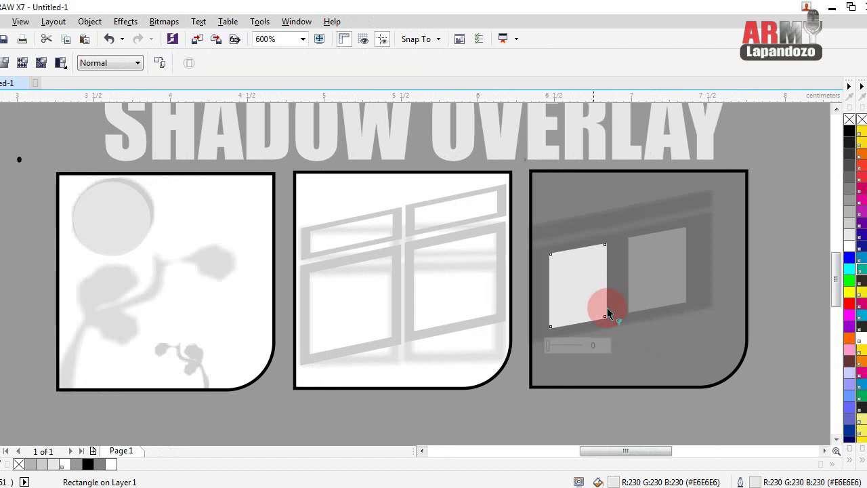
{"action": "left_click", "coordinate": [558, 345]}
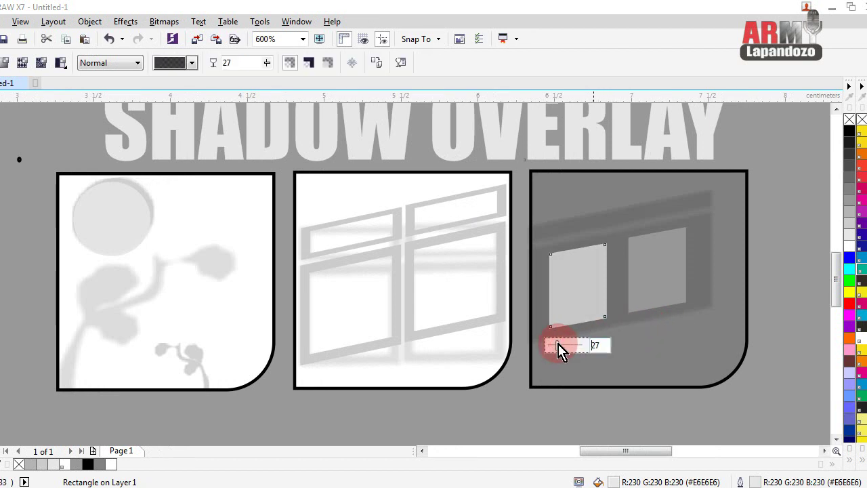
{"action": "left_click", "coordinate": [567, 348]}
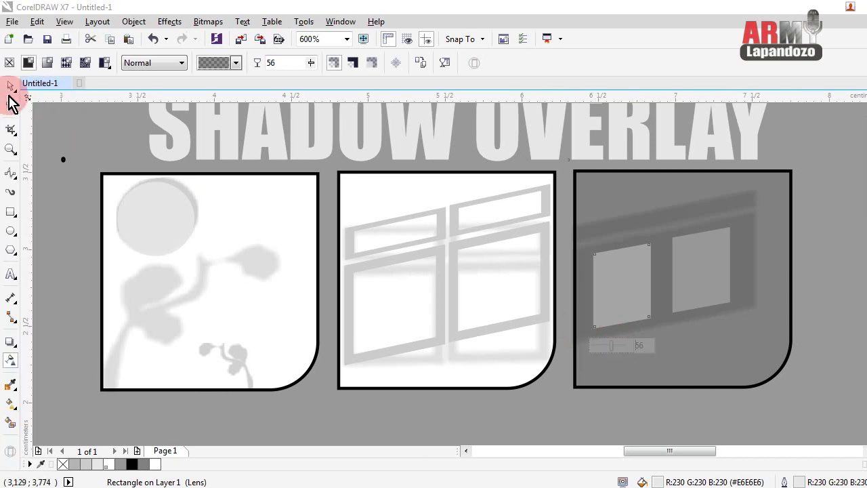
{"action": "left_click", "coordinate": [10, 86]}
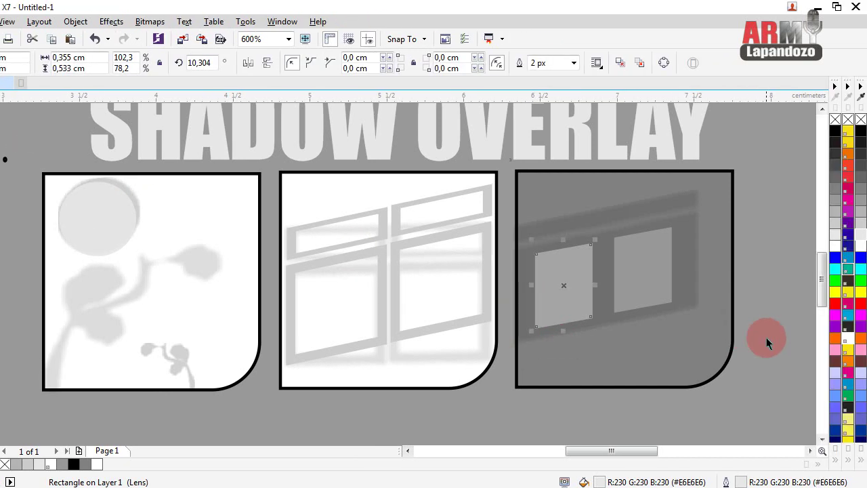
{"action": "left_click", "coordinate": [766, 338]}
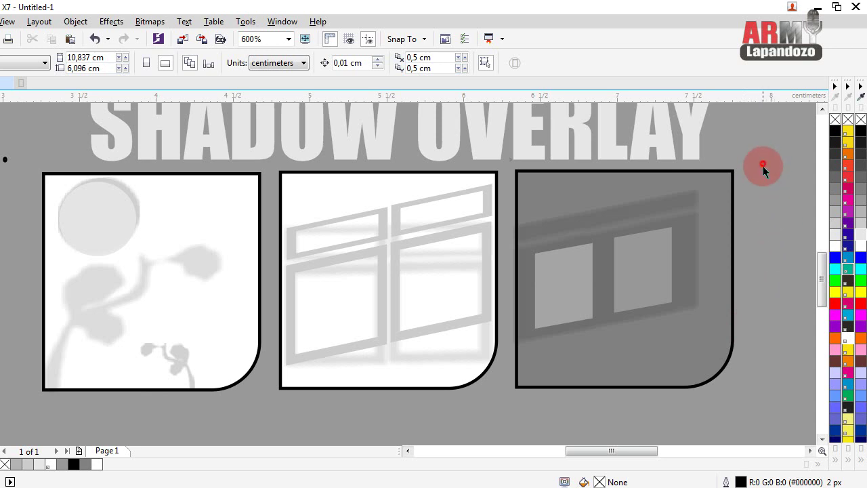
Step: Group all the shapes of the third panel with Ctrl+G
{"action": "left_click_drag", "start_coordinate": [763, 163], "coordinate": [646, 280]}
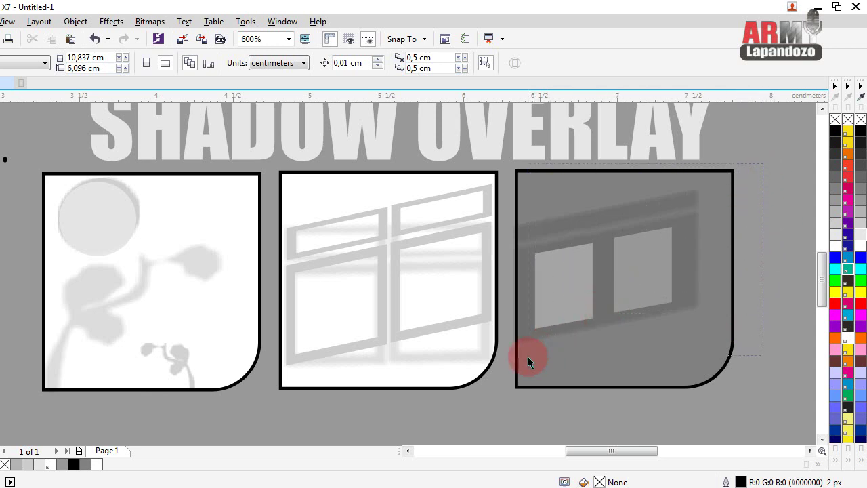
{"action": "left_click_drag", "start_coordinate": [528, 356], "coordinate": [498, 366]}
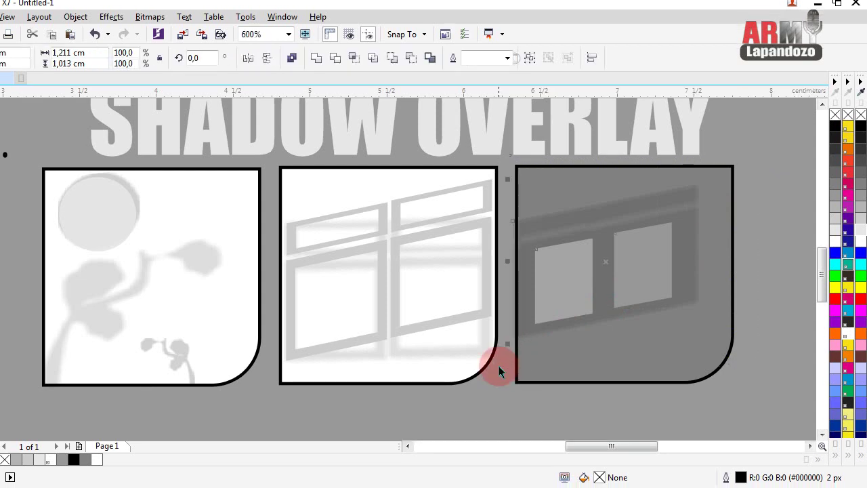
{"action": "key", "text": "ctrl+g"}
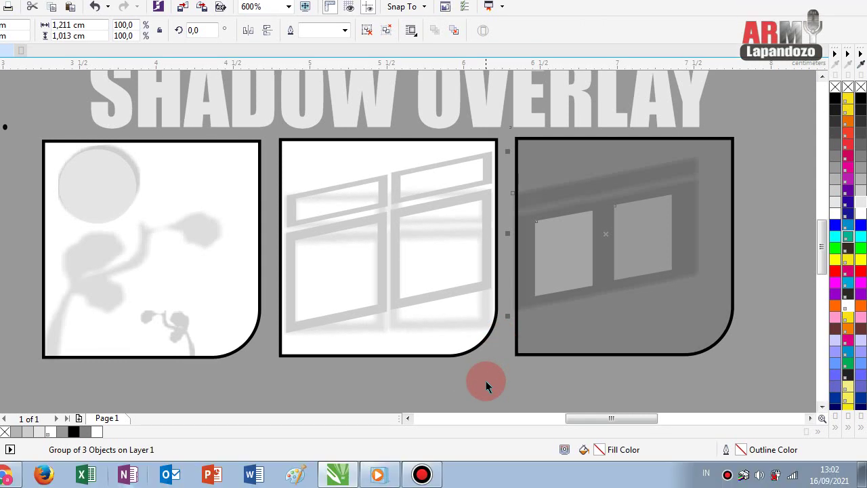
{"action": "left_click", "coordinate": [485, 380]}
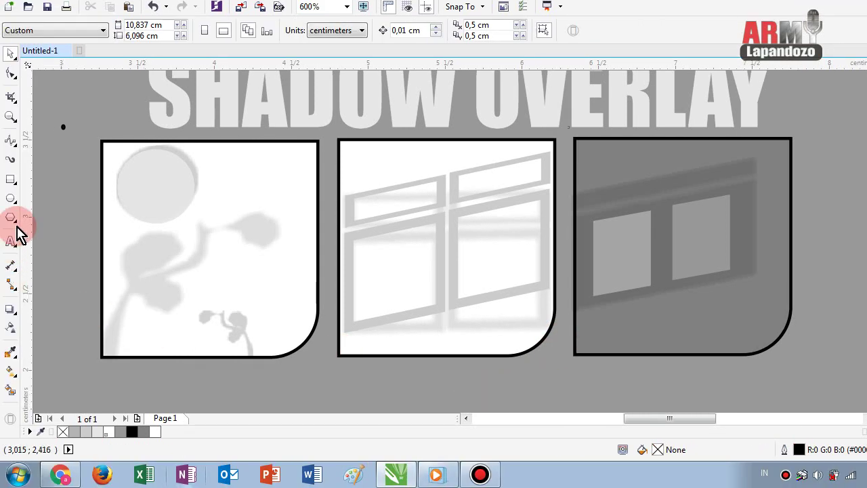
Step: Draw a thin light grey bar along the third panel's bottom
{"action": "left_click", "coordinate": [10, 180]}
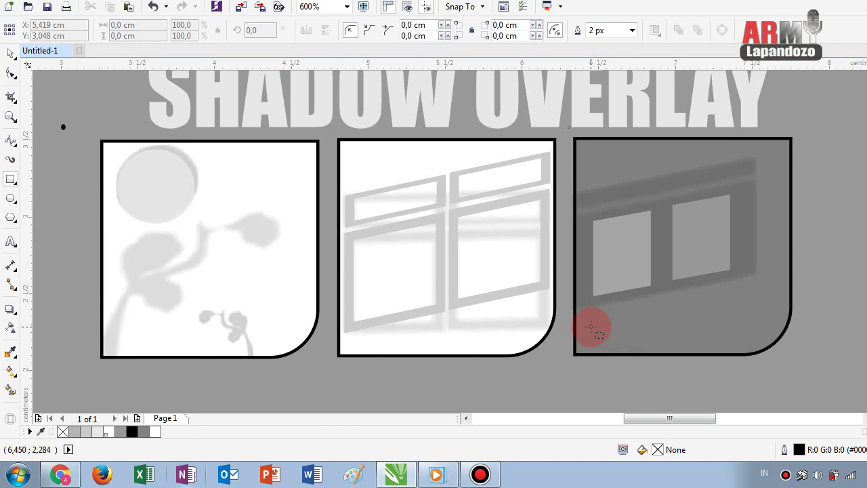
{"action": "left_click_drag", "start_coordinate": [589, 329], "coordinate": [713, 335]}
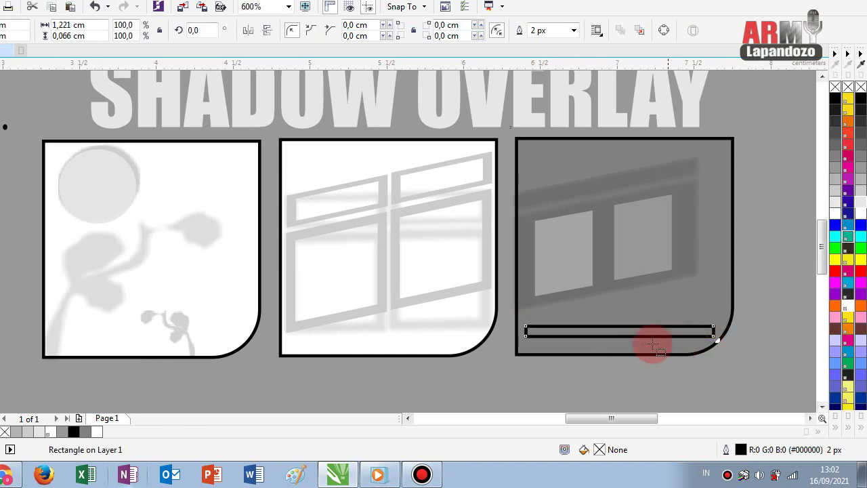
{"action": "left_click", "coordinate": [835, 195]}
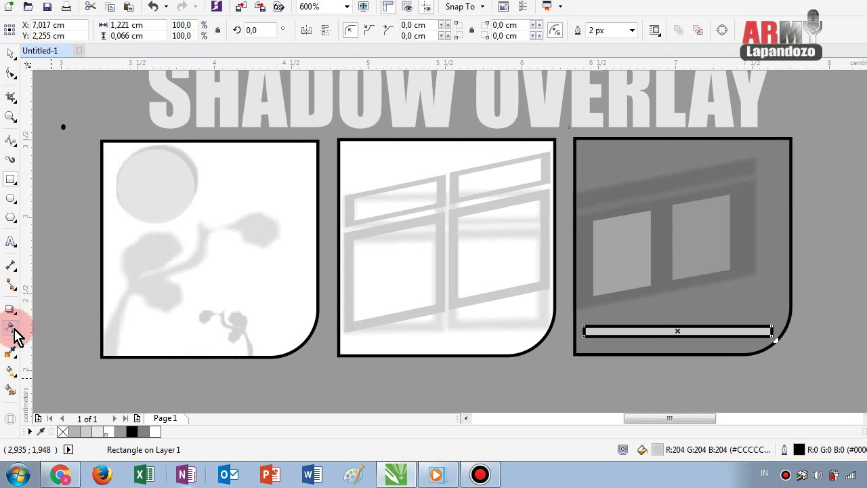
Step: Cast a drop shadow up and right from the grey bar with feathering 3
{"action": "left_click", "coordinate": [11, 313]}
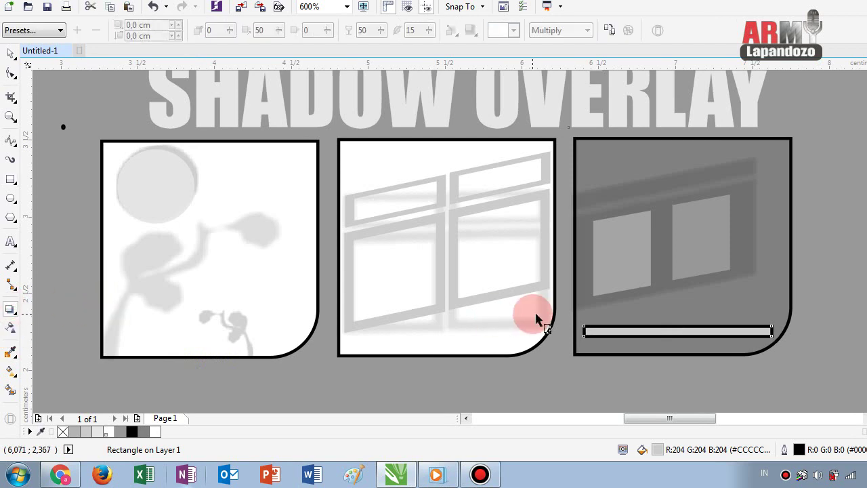
{"action": "mouse_move", "coordinate": [583, 332]}
{"action": "left_mouse_down"}
{"action": "mouse_move", "coordinate": [652, 303]}
{"action": "mouse_move", "coordinate": [700, 301]}
{"action": "left_mouse_up"}
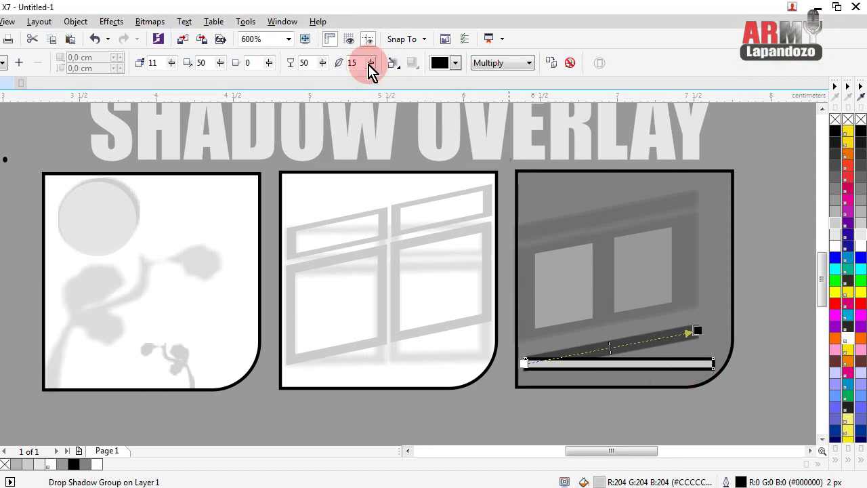
{"action": "left_click_drag", "start_coordinate": [370, 70], "coordinate": [364, 85]}
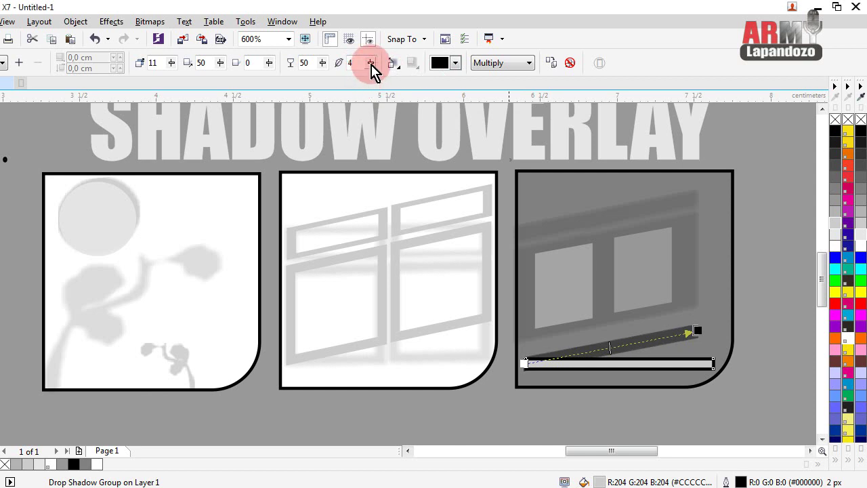
{"action": "mouse_move", "coordinate": [364, 85]}
{"action": "left_mouse_down"}
{"action": "mouse_move", "coordinate": [332, 73]}
{"action": "mouse_move", "coordinate": [304, 83]}
{"action": "left_mouse_up"}
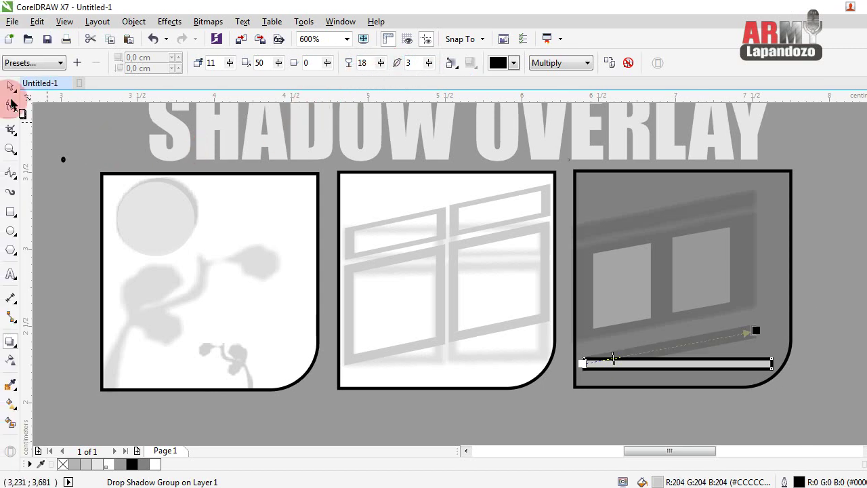
{"action": "left_click", "coordinate": [11, 84]}
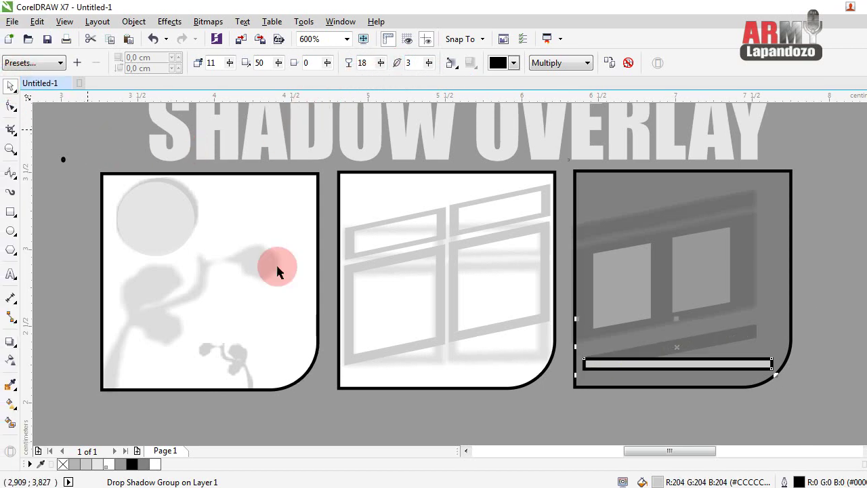
{"action": "left_click", "coordinate": [694, 337]}
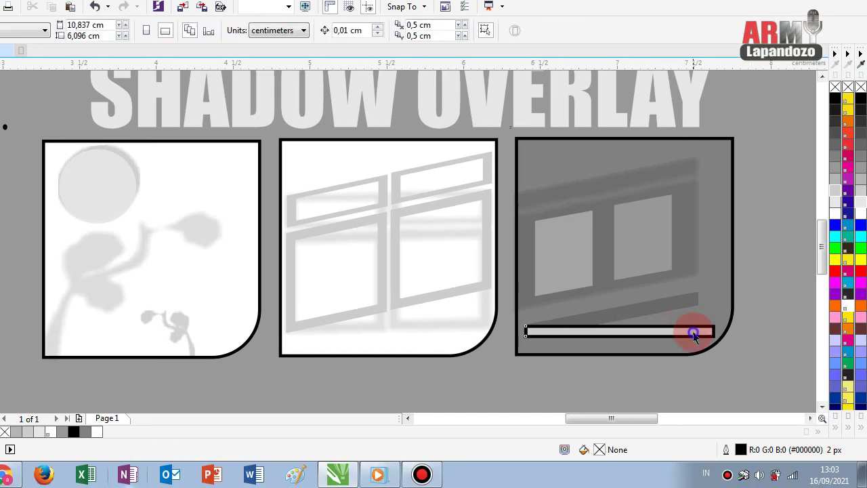
Step: Convert the thin bar rectangle to curves
{"action": "right_click", "coordinate": [693, 333]}
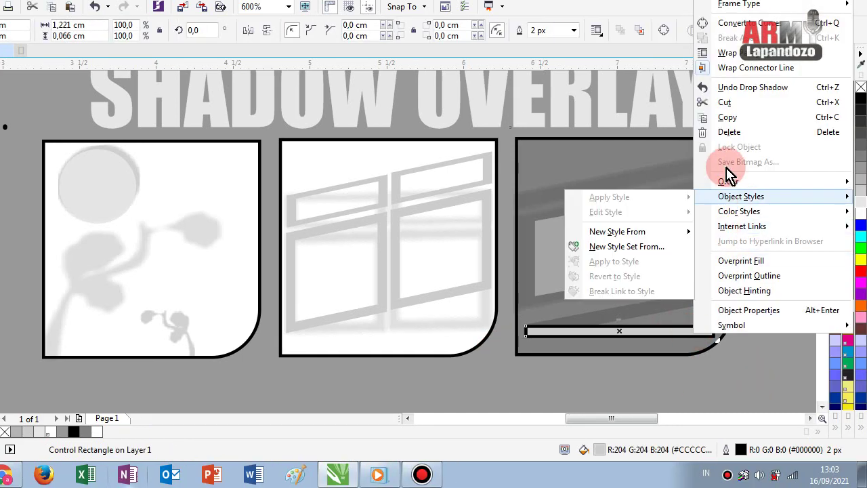
{"action": "mouse_move", "coordinate": [729, 214]}
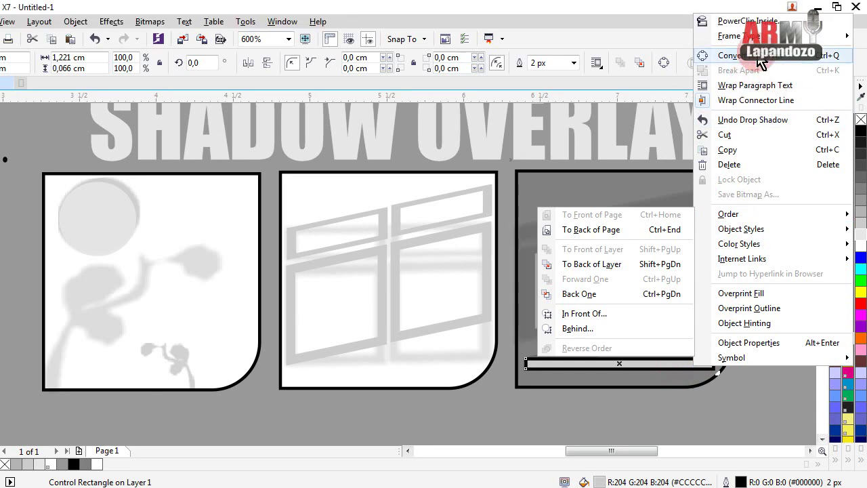
{"action": "left_click", "coordinate": [591, 196]}
{"action": "key", "text": "F5"}
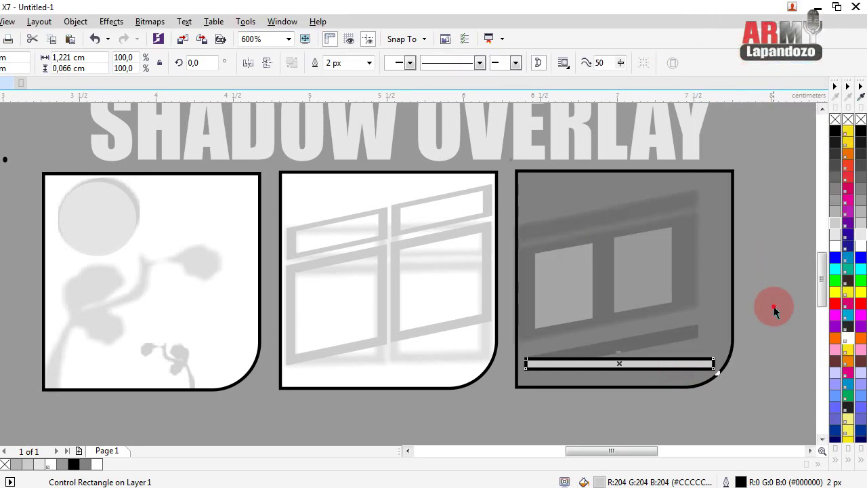
{"action": "left_click", "coordinate": [707, 363]}
{"action": "right_click", "coordinate": [707, 363]}
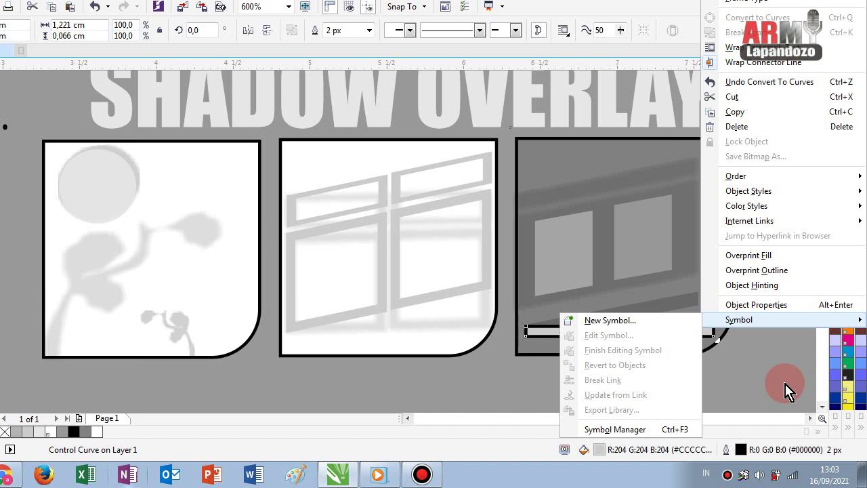
{"action": "left_click", "coordinate": [785, 383]}
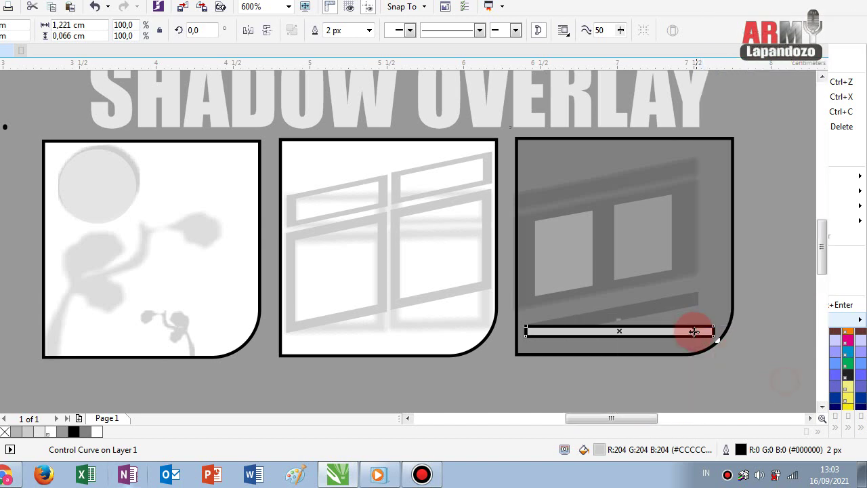
Step: Break the drop shadow apart from the bar and convert the shadow to curves
{"action": "left_click", "coordinate": [689, 296]}
{"action": "right_click", "coordinate": [687, 294]}
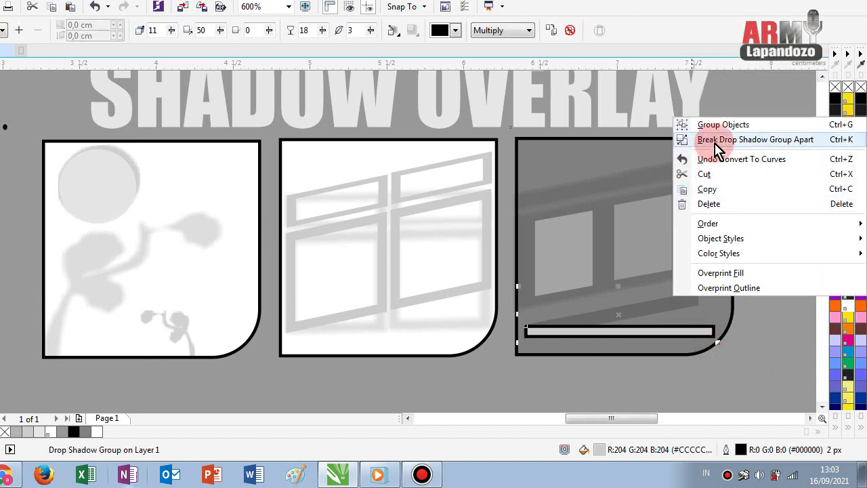
{"action": "left_click", "coordinate": [716, 140]}
{"action": "left_click", "coordinate": [677, 319]}
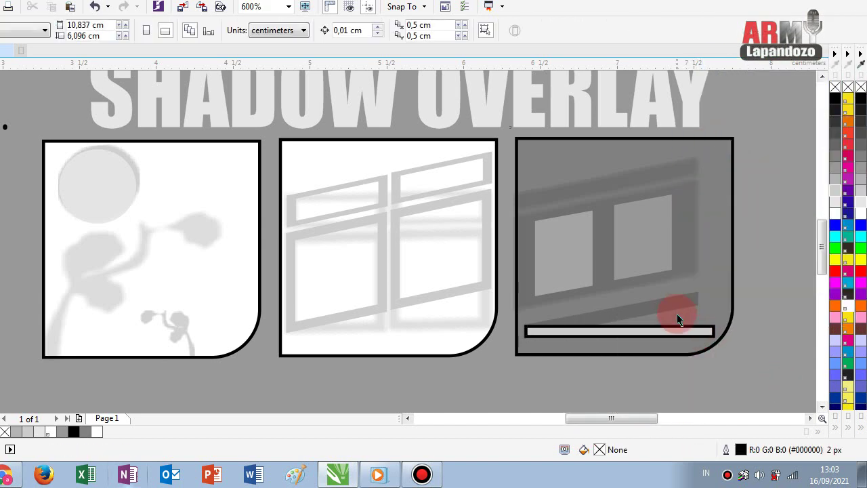
{"action": "left_click", "coordinate": [678, 301]}
{"action": "right_click", "coordinate": [679, 299]}
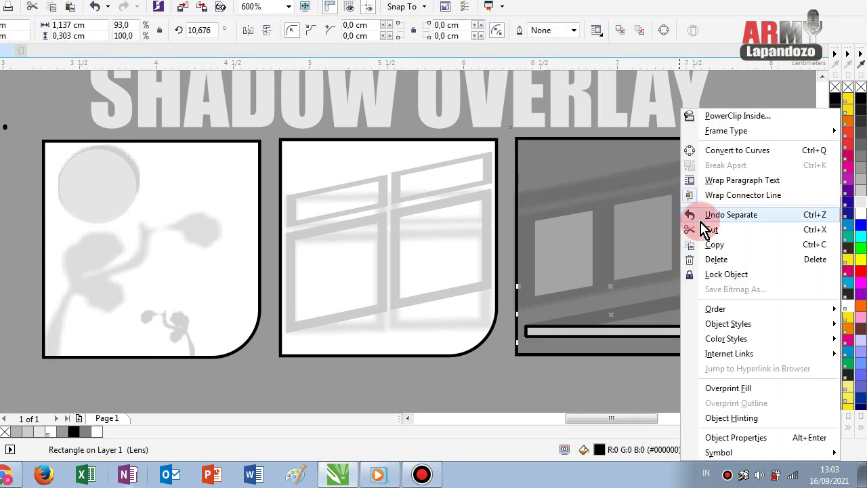
{"action": "left_click", "coordinate": [723, 157]}
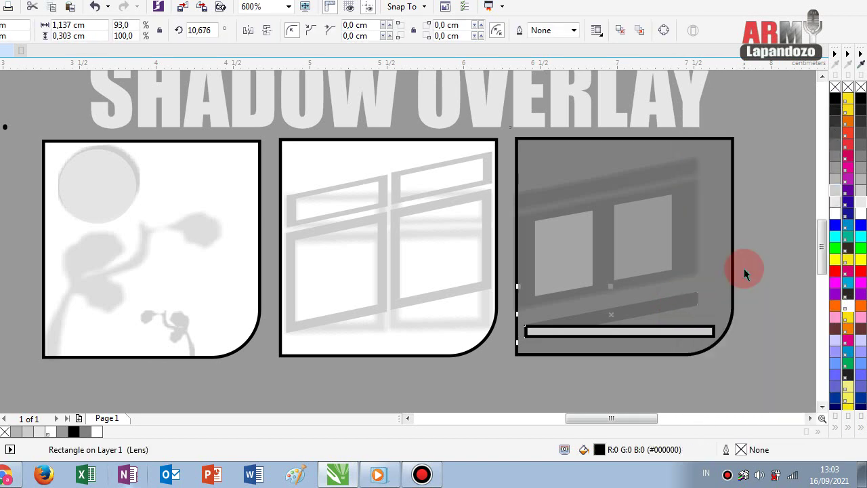
Step: Delete the thin bar, leaving only its diagonal shadow band
{"action": "left_click", "coordinate": [722, 329]}
{"action": "left_click", "coordinate": [714, 327]}
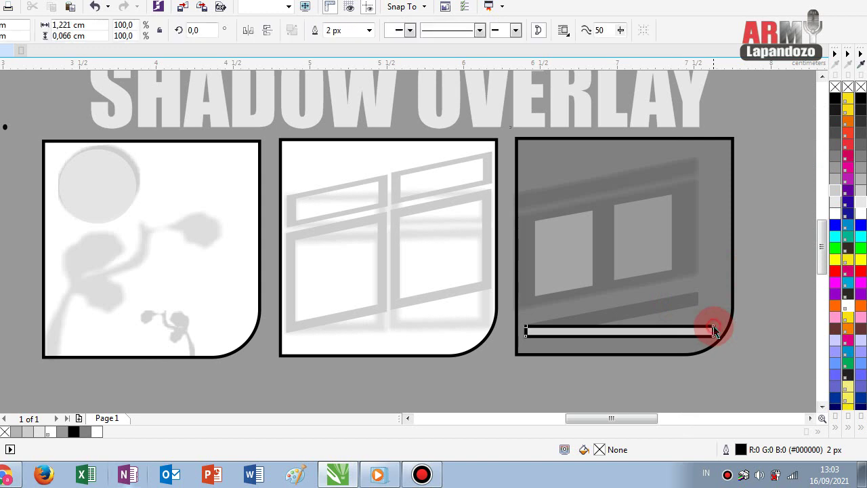
{"action": "key", "text": "Delete"}
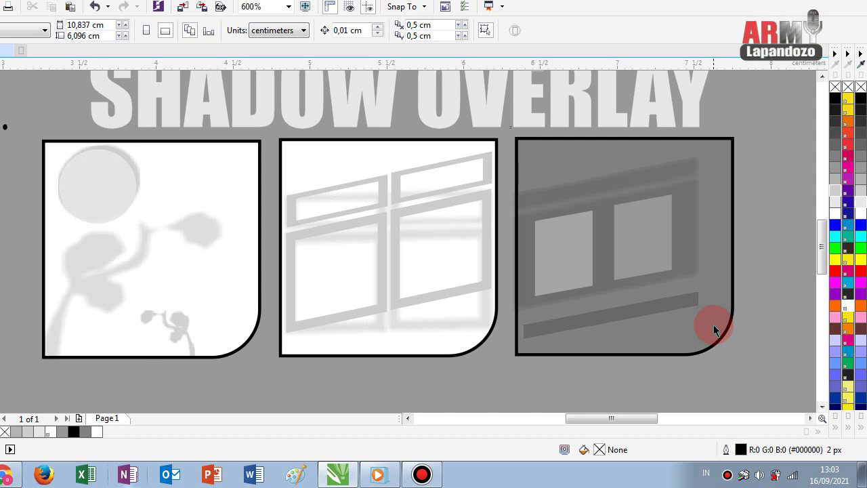
{"action": "scroll", "coordinate": [713, 324], "scroll_direction": "down", "scroll_amount": 2}
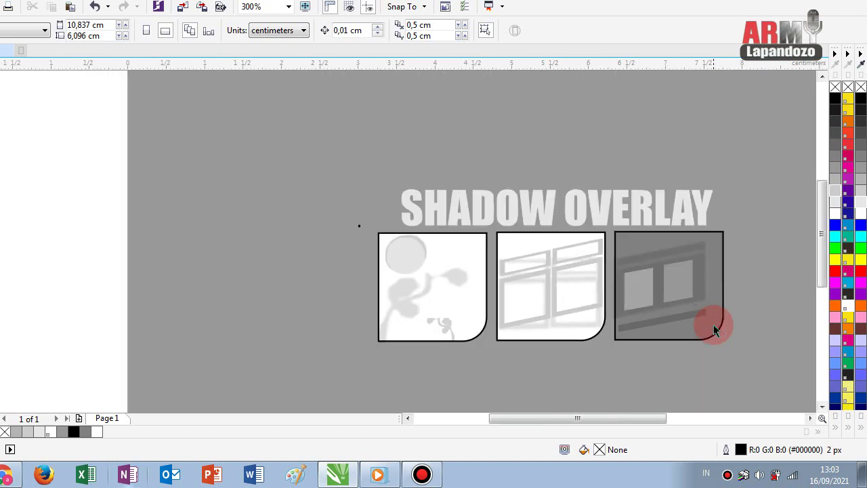
{"action": "scroll", "coordinate": [714, 325], "scroll_direction": "up", "scroll_amount": 2}
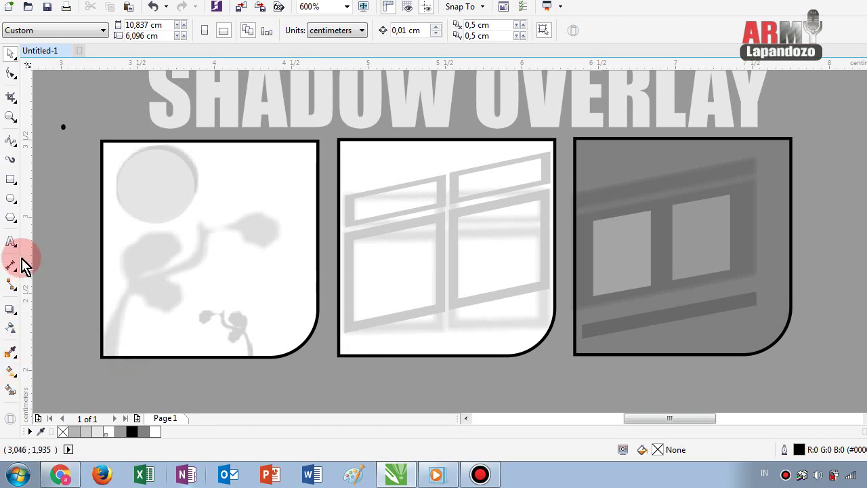
Step: Type the caption 'ITU HANYA CONTOH' below the panels
{"action": "left_click", "coordinate": [11, 241]}
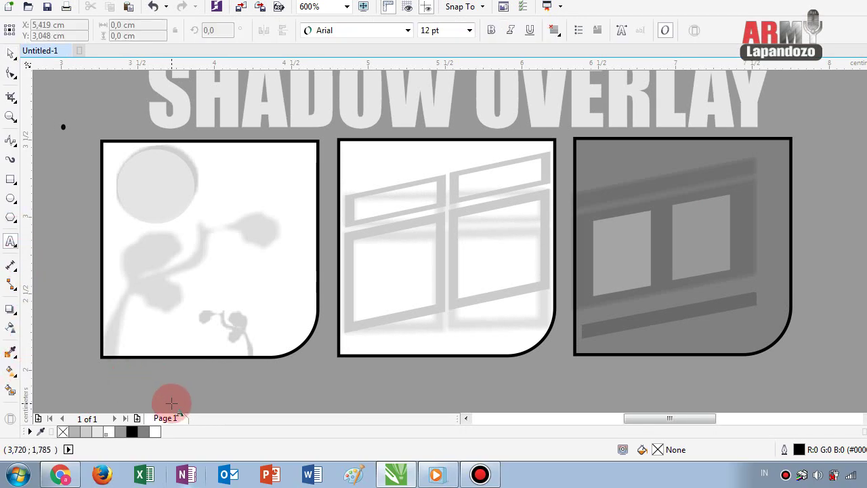
{"action": "left_click", "coordinate": [158, 385]}
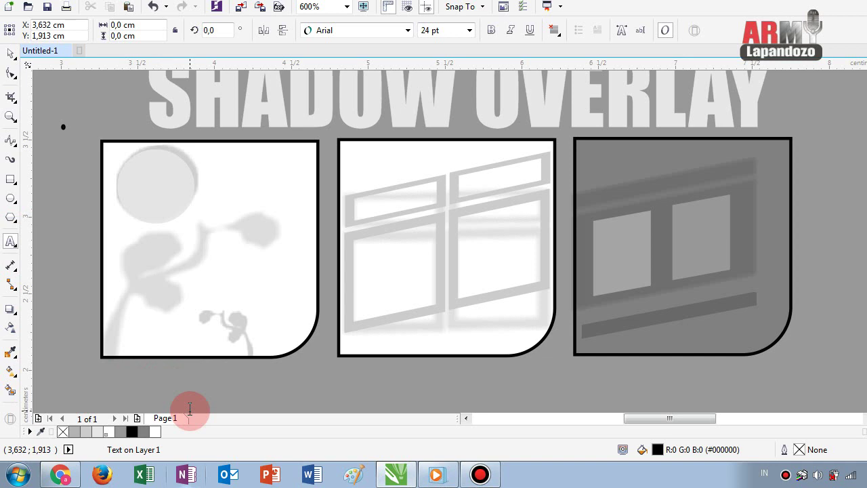
{"action": "type", "text": "ITU HANYA"}
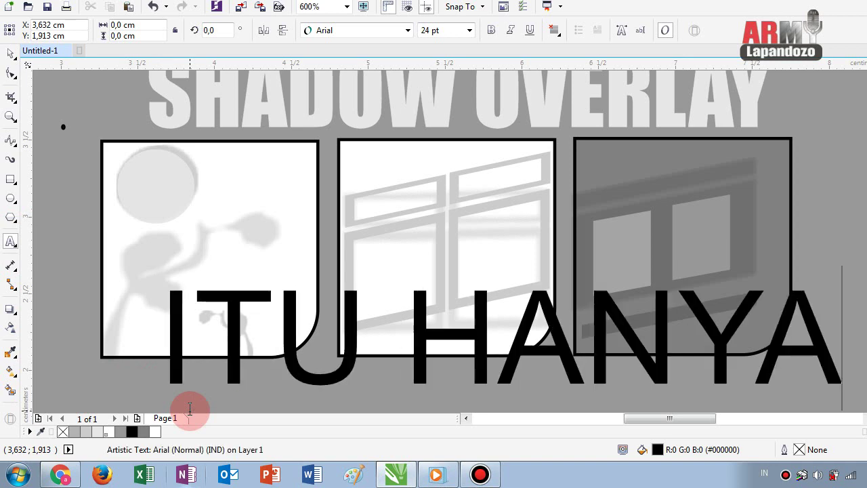
{"action": "key", "text": "Escape"}
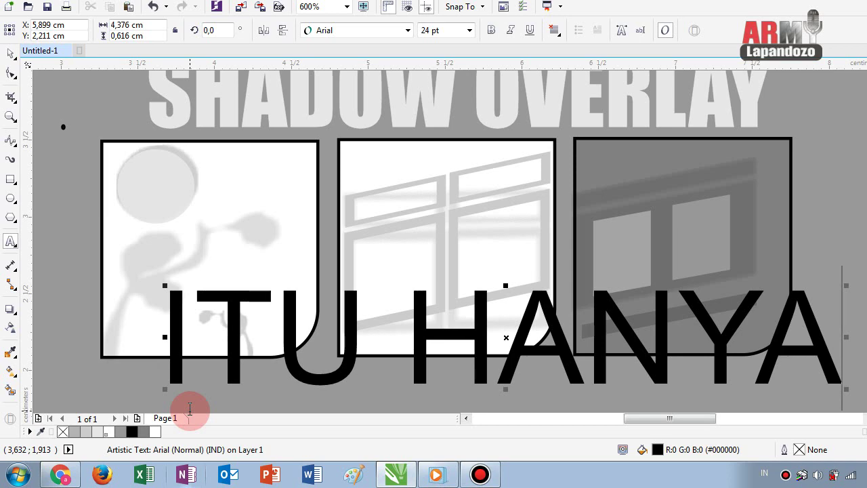
{"action": "type", "text": "CONN"}
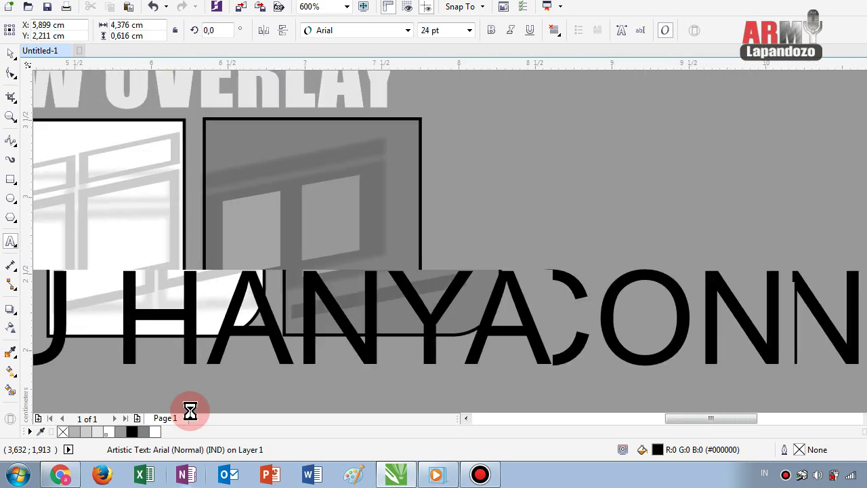
{"action": "type", "text": "TOH"}
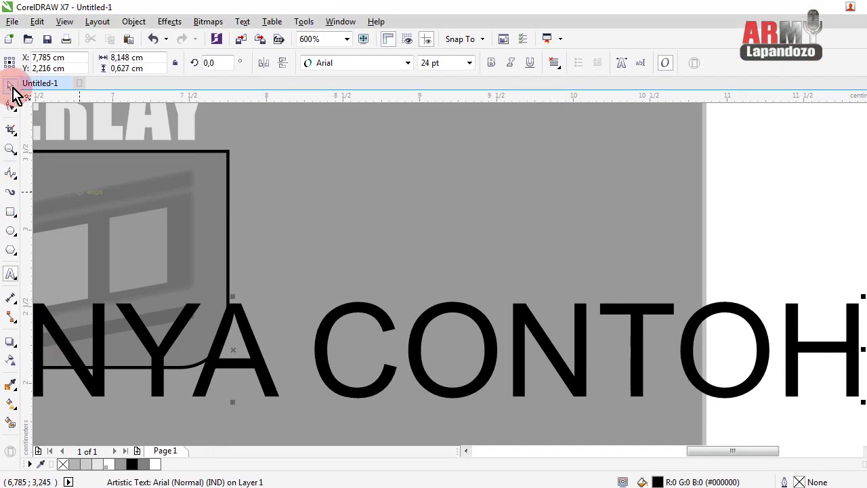
Step: Set the caption's font size to 11 pt
{"action": "left_click", "coordinate": [13, 88]}
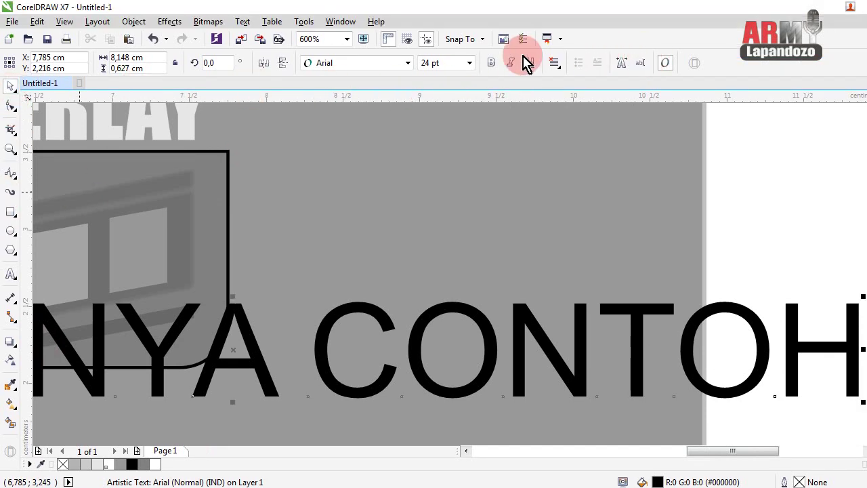
{"action": "left_click", "coordinate": [469, 63]}
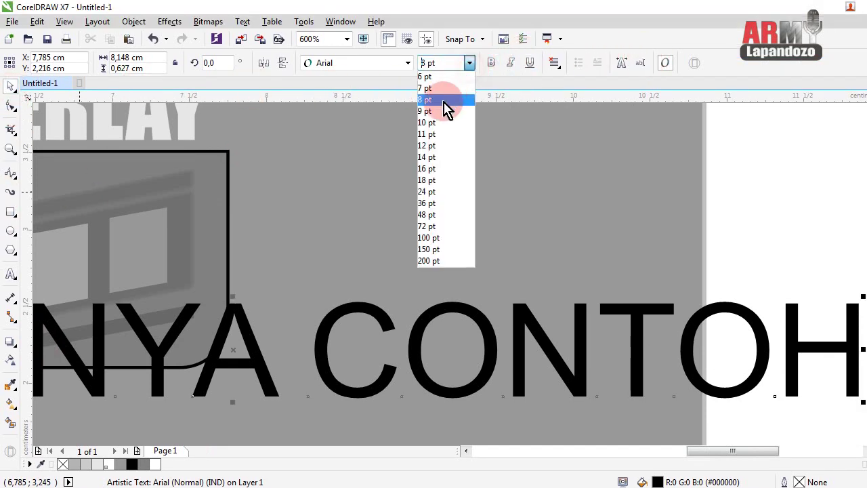
{"action": "left_click", "coordinate": [427, 134]}
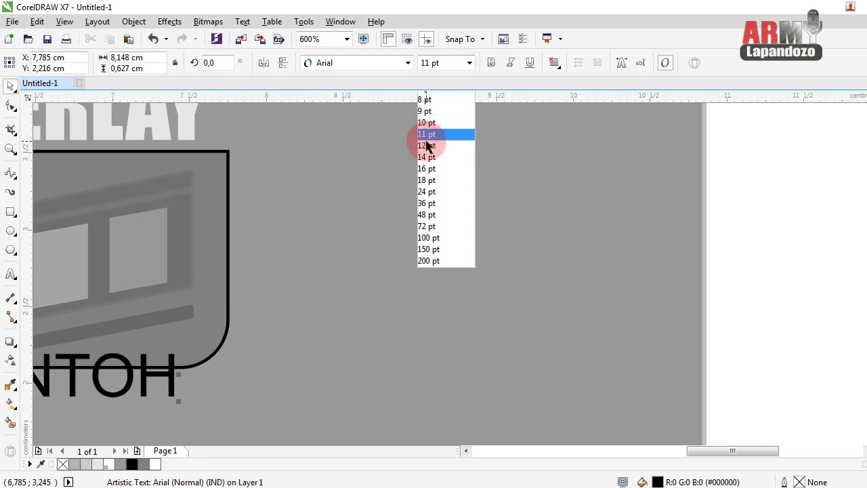
{"action": "left_click", "coordinate": [466, 418]}
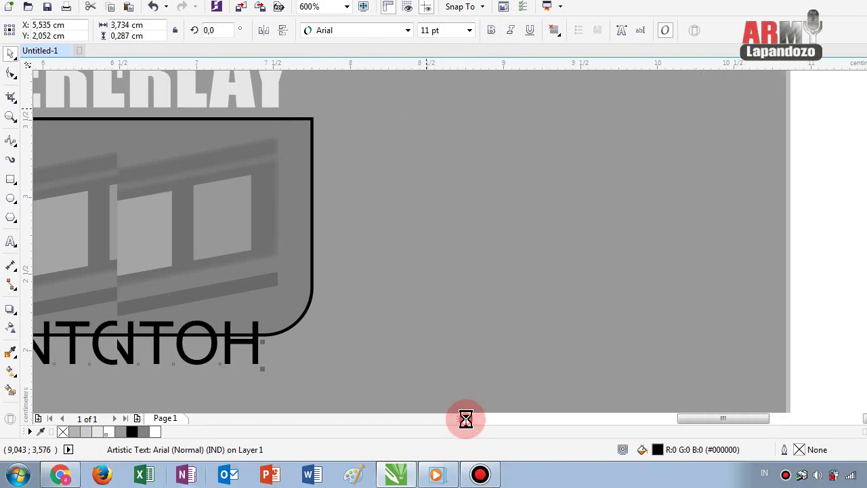
{"action": "left_click", "coordinate": [466, 418]}
{"action": "left_click", "coordinate": [466, 418]}
{"action": "left_click", "coordinate": [466, 418]}
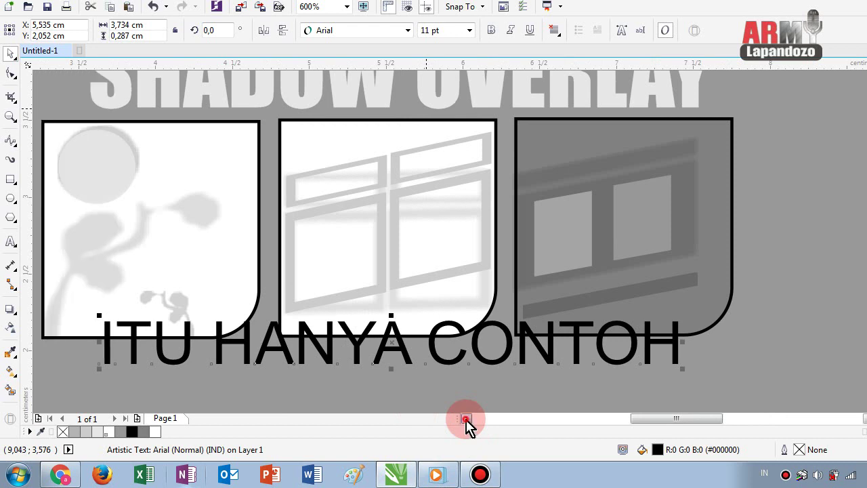
{"action": "left_click", "coordinate": [466, 418]}
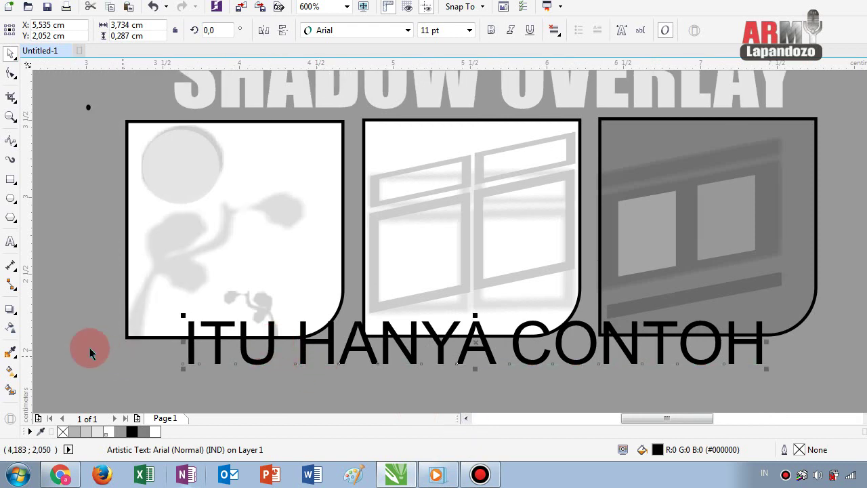
Step: Change the caption's first word from ITU to INI
{"action": "left_click", "coordinate": [14, 245]}
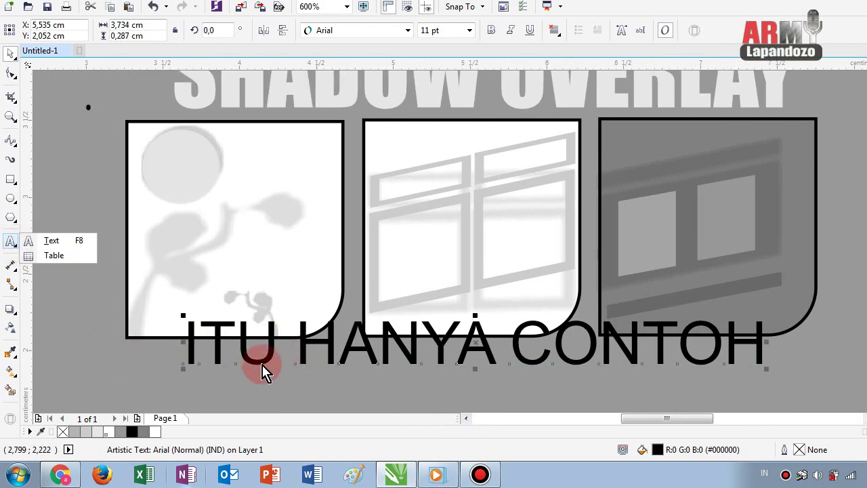
{"action": "left_click", "coordinate": [51, 240]}
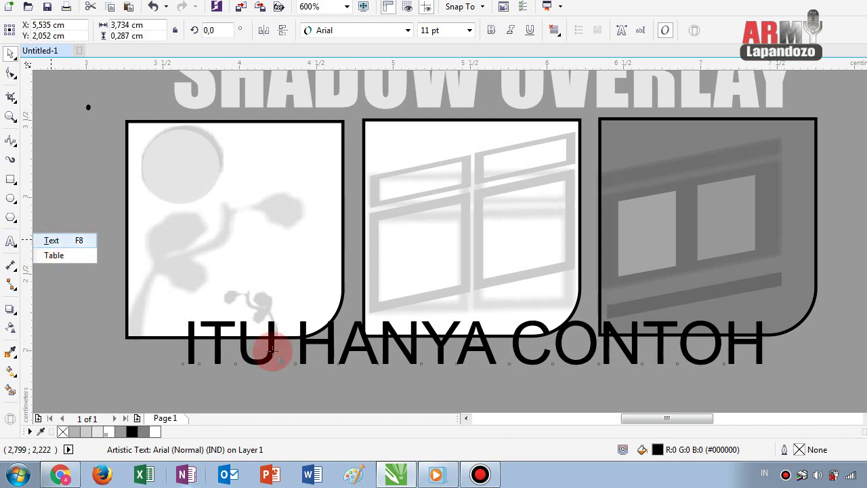
{"action": "left_click", "coordinate": [274, 349]}
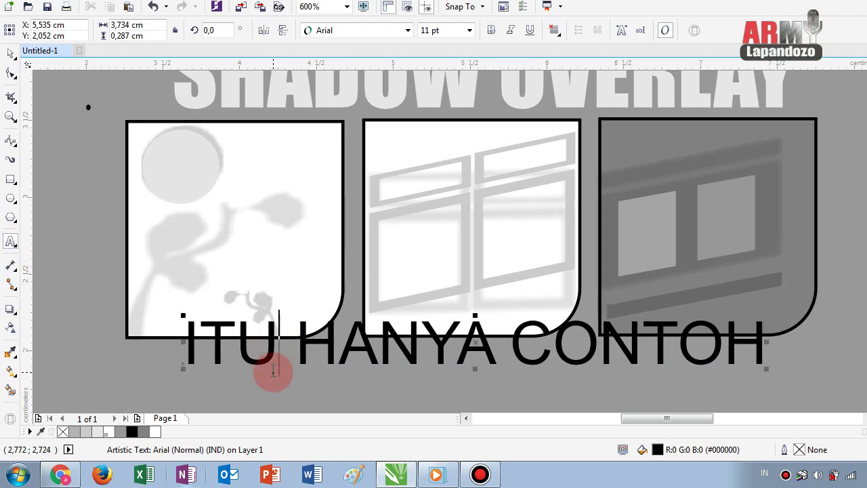
{"action": "key", "text": "BackSpace"}
{"action": "key", "text": "BackSpace"}
{"action": "type", "text": "NI"}
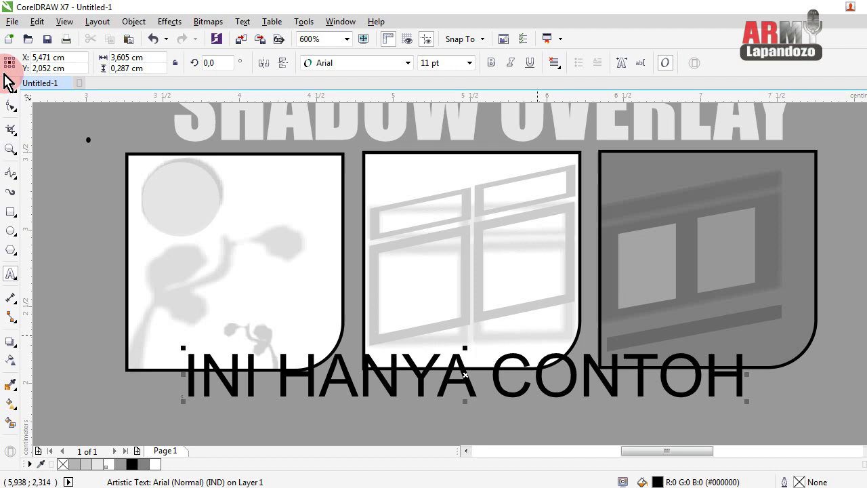
Step: Reduce the caption's font size to 9 pt
{"action": "left_click", "coordinate": [9, 85]}
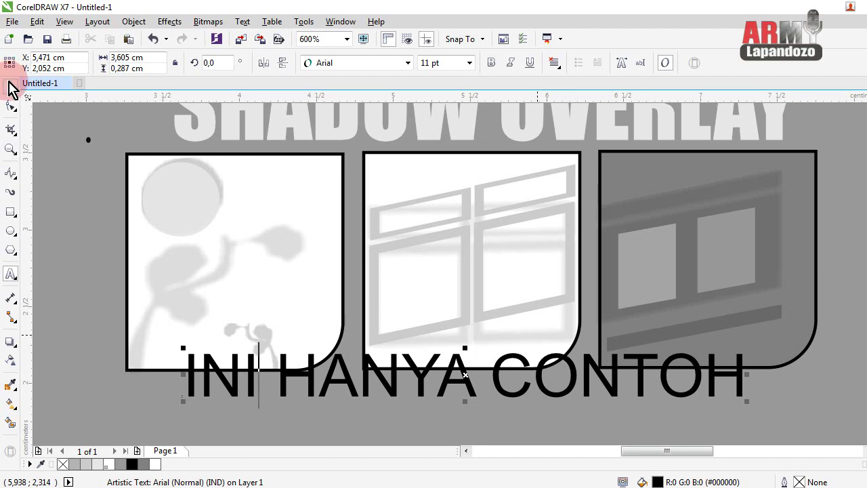
{"action": "left_click", "coordinate": [469, 63]}
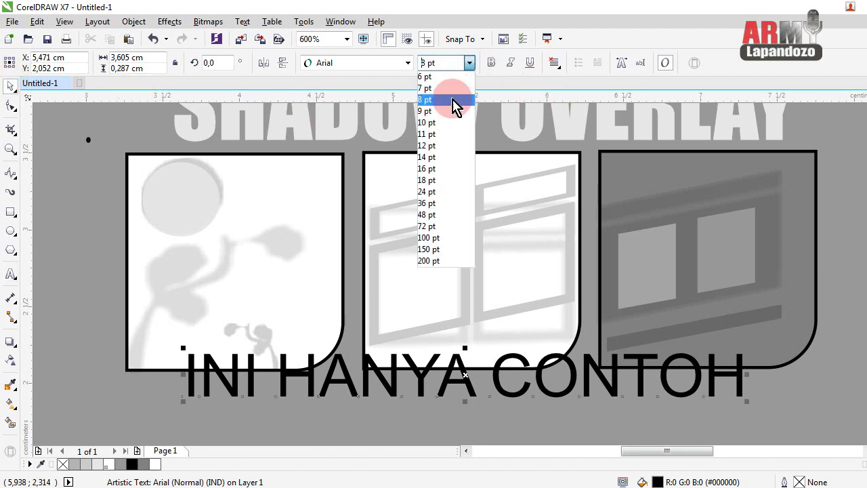
{"action": "left_click", "coordinate": [434, 110]}
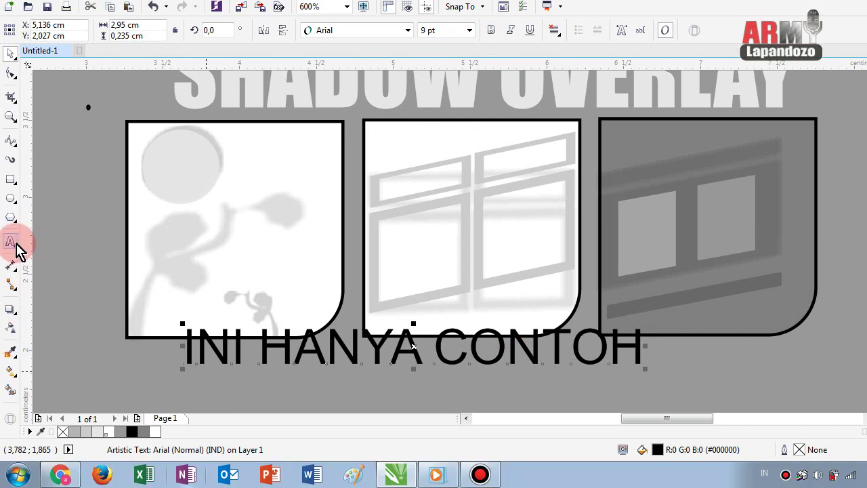
{"action": "left_click", "coordinate": [13, 243]}
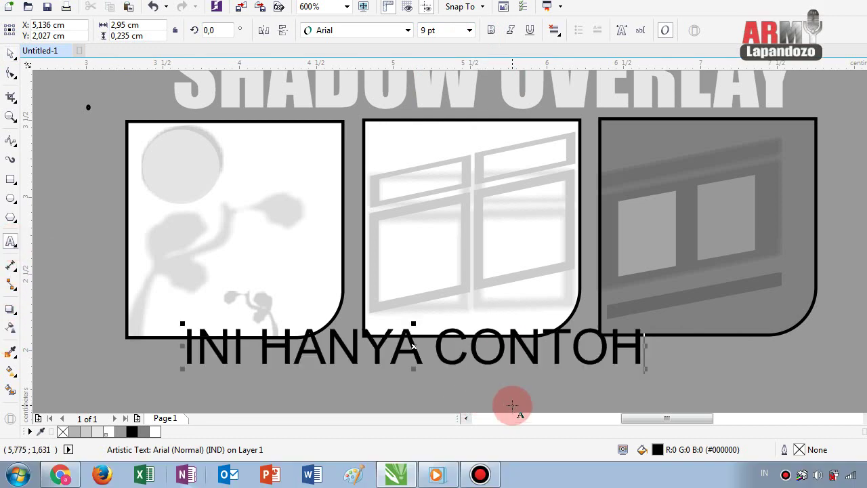
Step: Append 'DAN METODE' to the caption and move it beneath the three panels
{"action": "type", "text": " DAN M"}
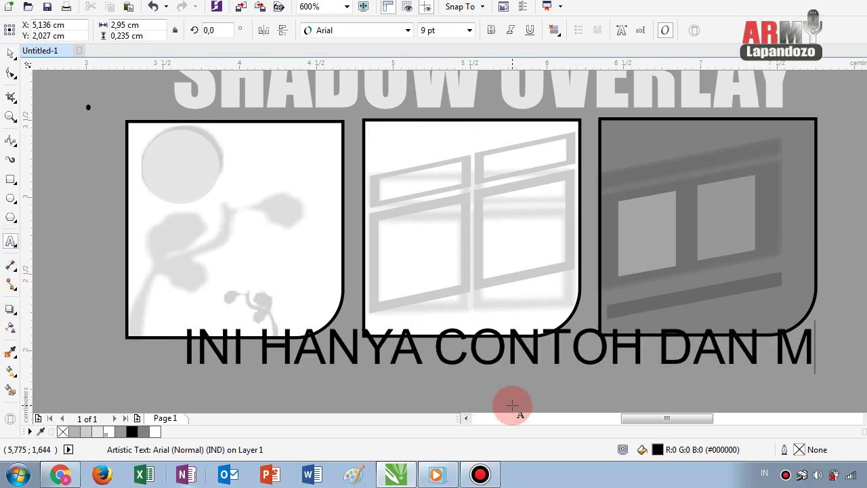
{"action": "type", "text": "ETO"}
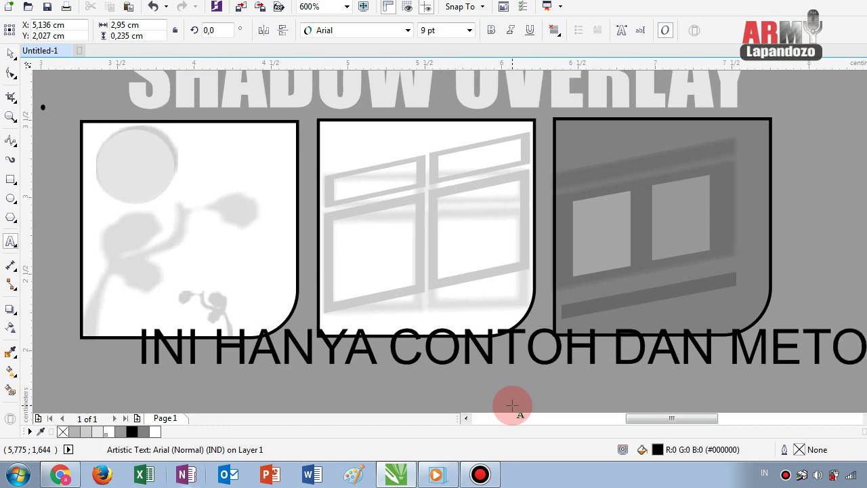
{"action": "key", "text": "Escape"}
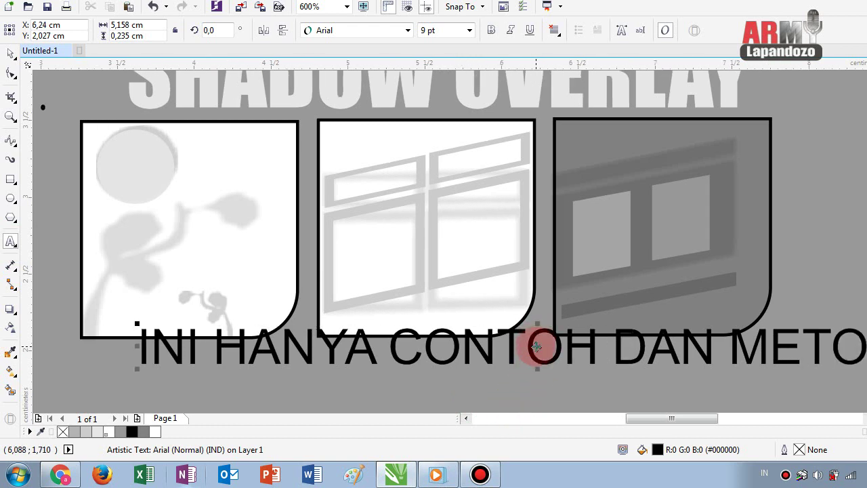
{"action": "left_click_drag", "start_coordinate": [536, 347], "coordinate": [396, 366]}
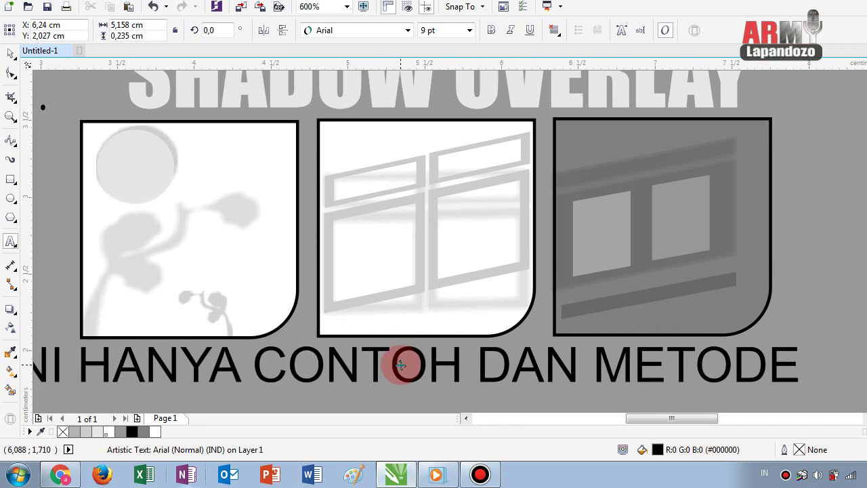
{"action": "mouse_move", "coordinate": [396, 365]}
{"action": "left_mouse_down"}
{"action": "mouse_move", "coordinate": [428, 364]}
{"action": "mouse_move", "coordinate": [441, 383]}
{"action": "left_mouse_up"}
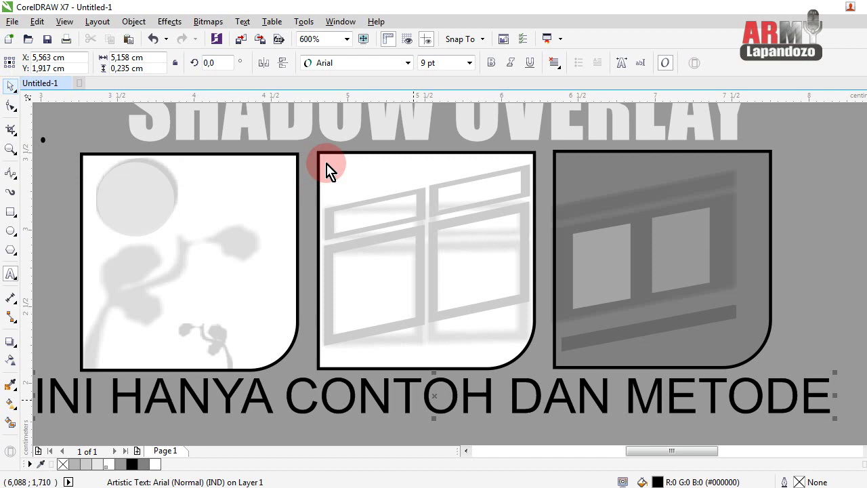
Step: Zoom out to 300% and deselect the caption
{"action": "scroll", "coordinate": [324, 159], "scroll_direction": "down", "scroll_amount": 1}
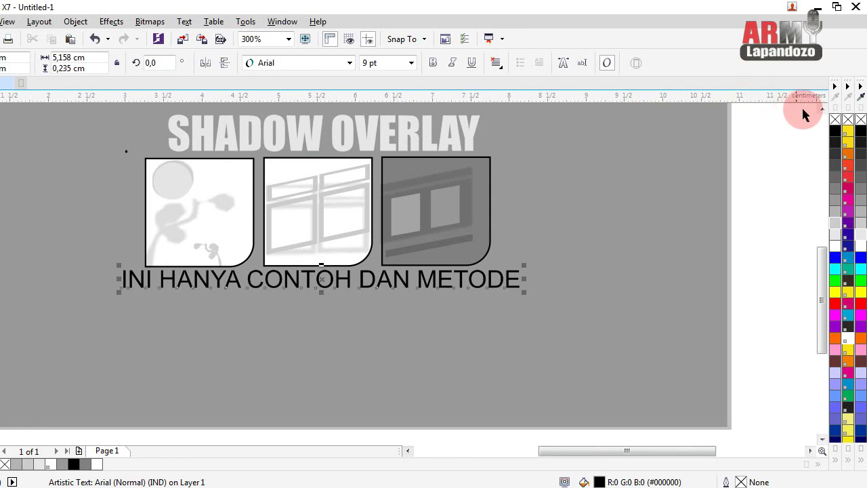
{"action": "left_click", "coordinate": [821, 111]}
{"action": "left_click", "coordinate": [821, 111]}
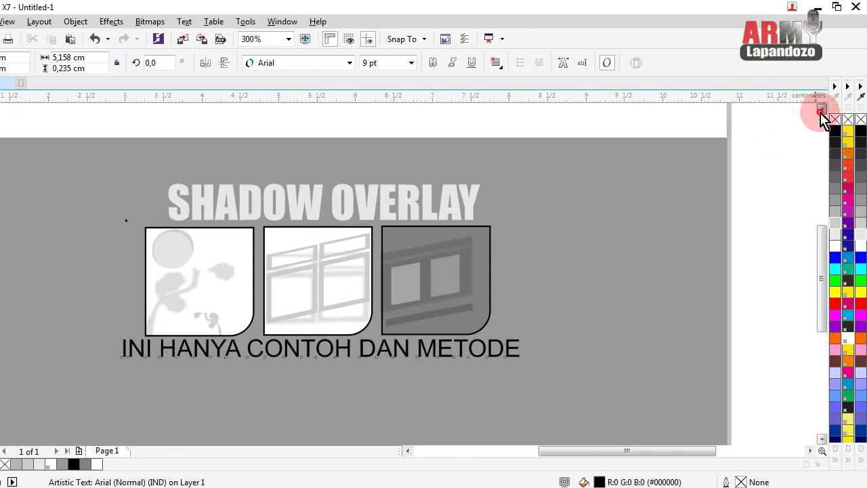
{"action": "left_click", "coordinate": [745, 223]}
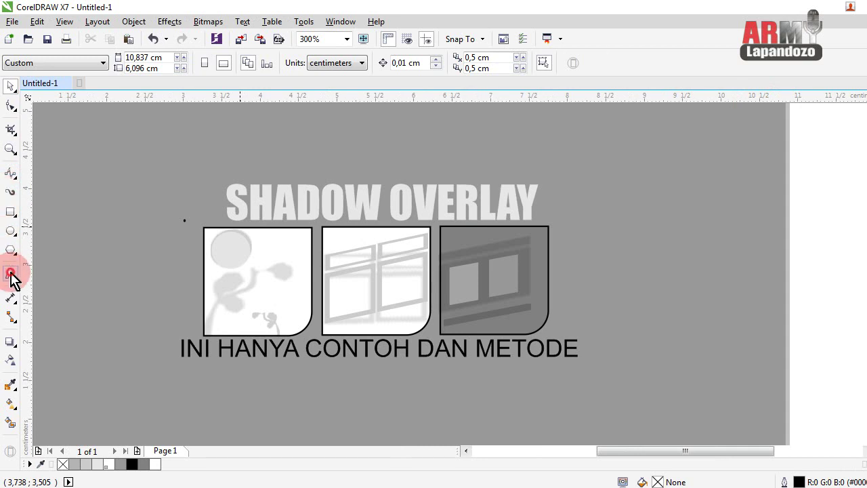
Step: Complete the caption's second line 'DISILAHKAN BUAT INSPIRASI SENDIRI', fixing typos
{"action": "left_click", "coordinate": [10, 274]}
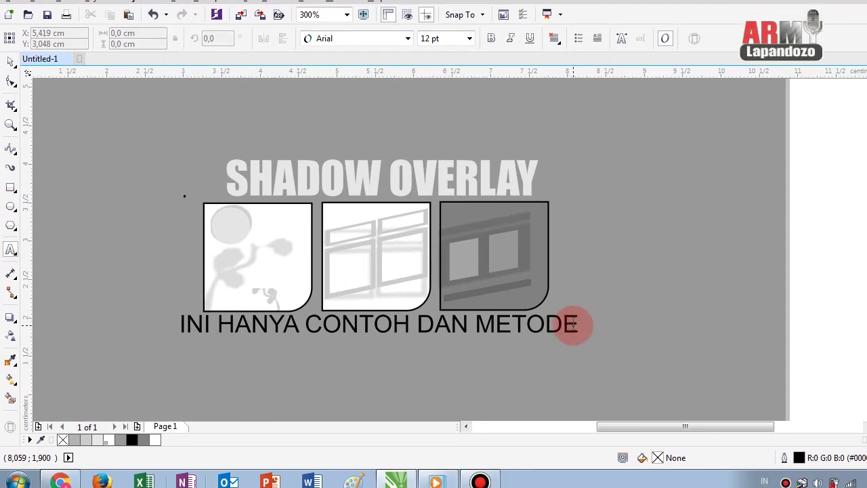
{"action": "left_click", "coordinate": [574, 324]}
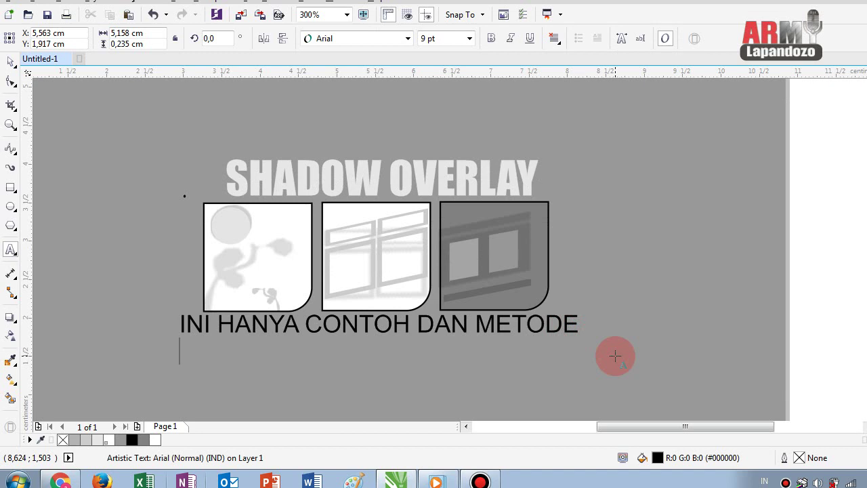
{"action": "type", "text": "DISI"}
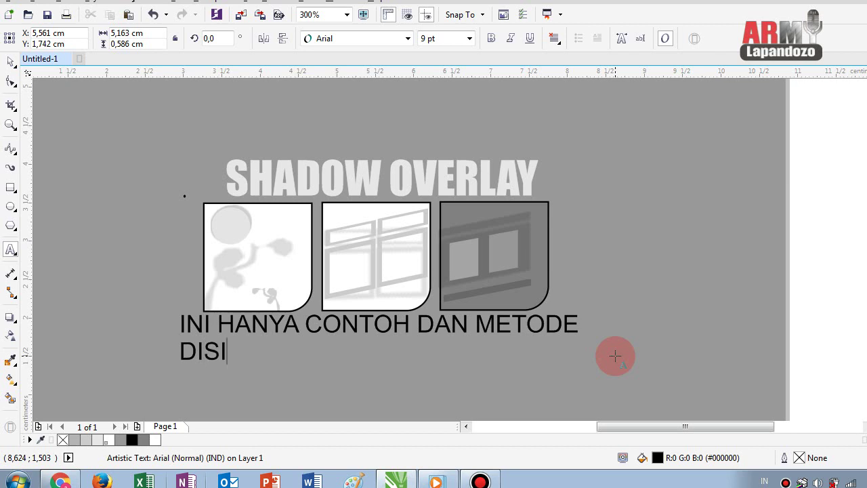
{"action": "type", "text": "LAHKAN"}
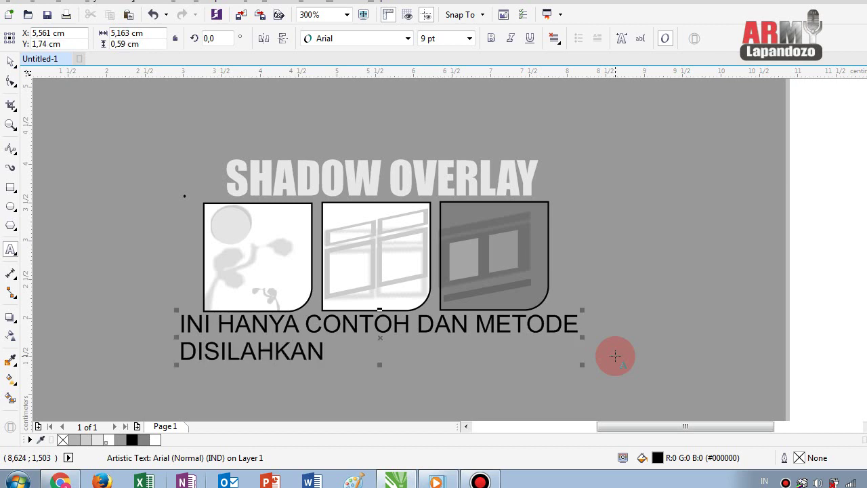
{"action": "type", "text": "BUAT"}
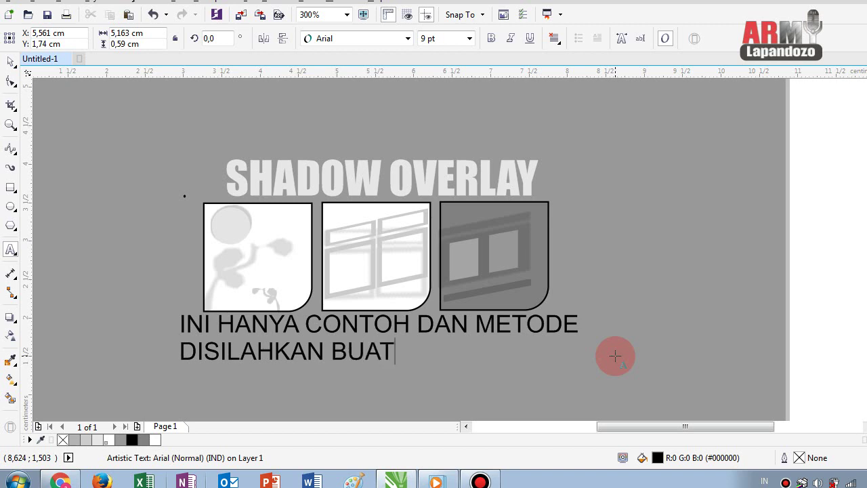
{"action": "type", "text": " INSPIRS"}
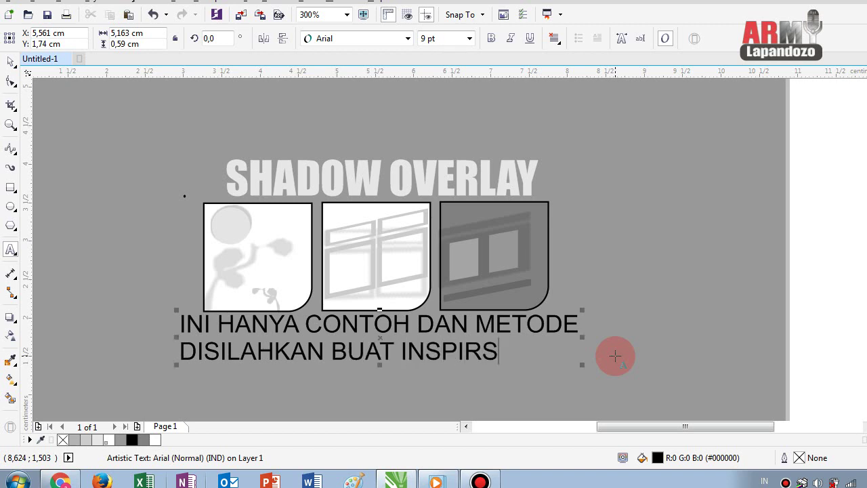
{"action": "key", "text": "BackSpace"}
{"action": "type", "text": "ASI S"}
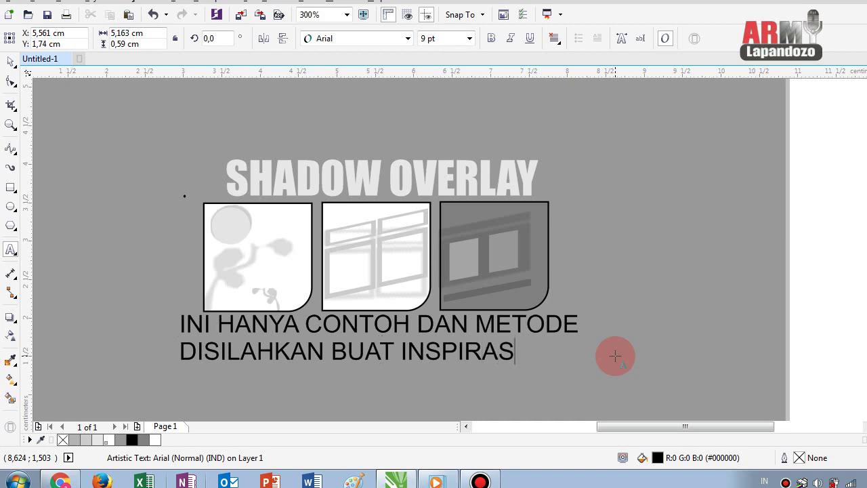
{"action": "type", "text": "ENDIRI"}
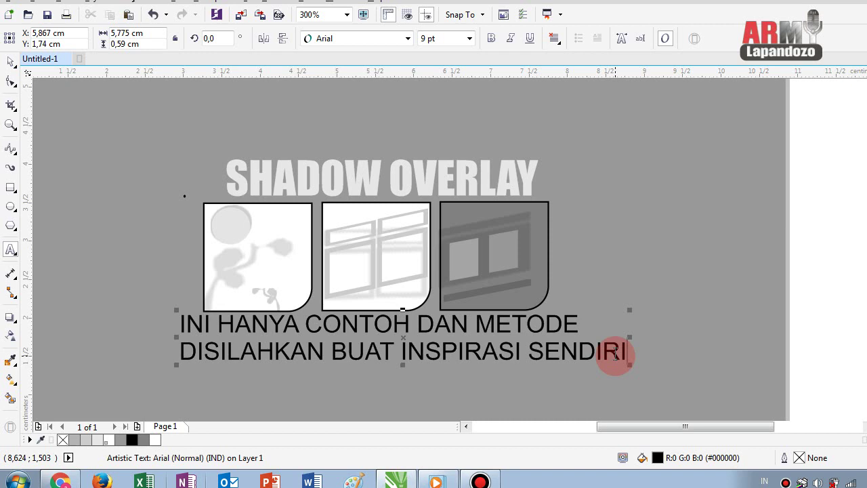
Step: Add a third caption line reading 'DENGAN CARA SIMPEL DIATAS'
{"action": "key", "text": "Return"}
{"action": "type", "text": "DENGAN "}
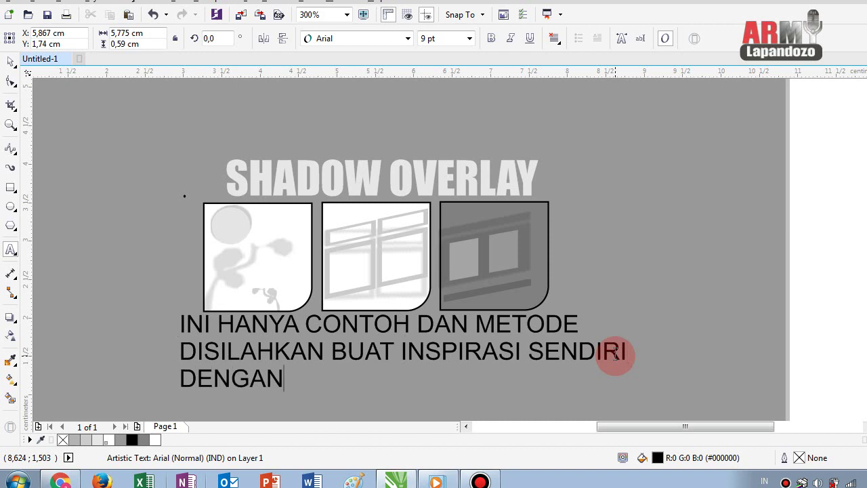
{"action": "type", "text": "ME"}
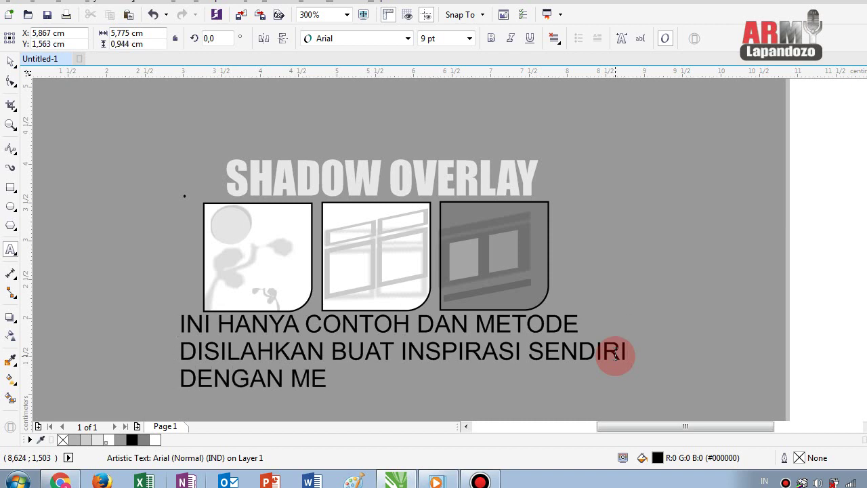
{"action": "key", "text": "BackSpace"}
{"action": "key", "text": "BackSpace"}
{"action": "type", "text": "CA"}
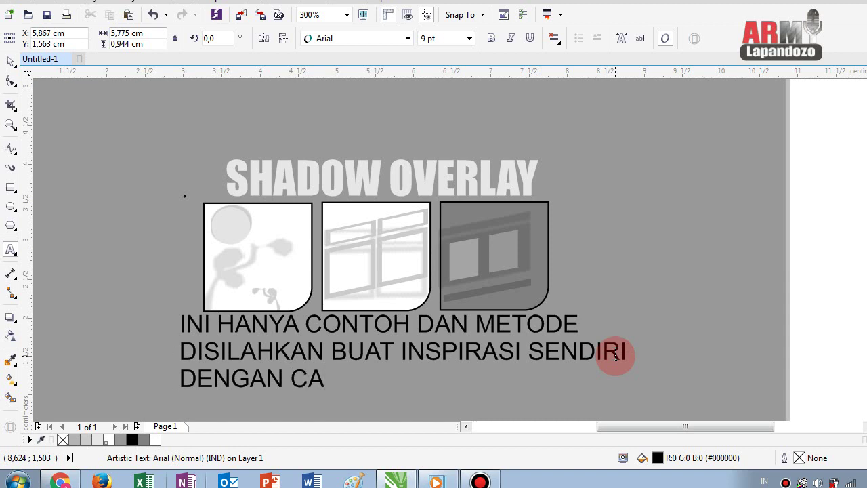
{"action": "type", "text": "RA"}
{"action": "type", "text": " SIMP"}
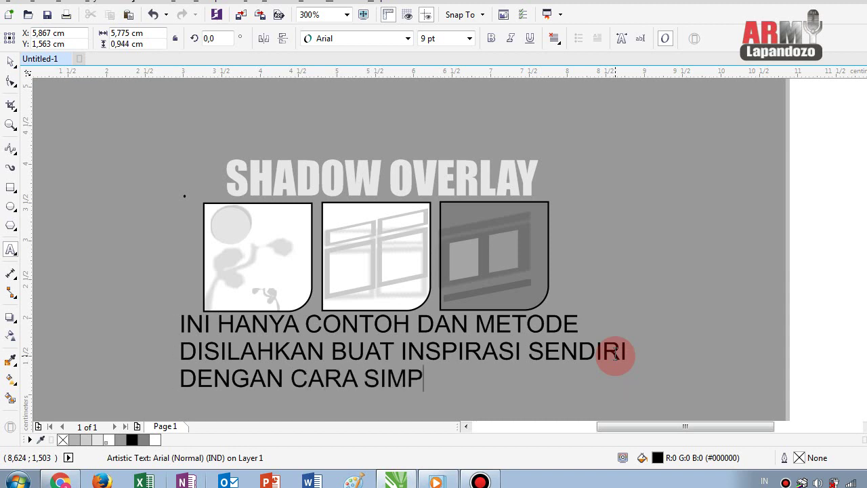
{"action": "type", "text": "EL DIAT"}
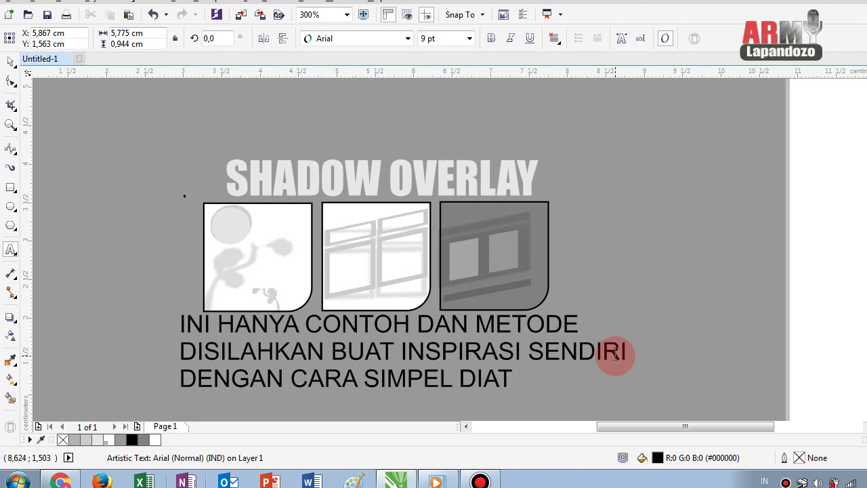
{"action": "type", "text": "AS"}
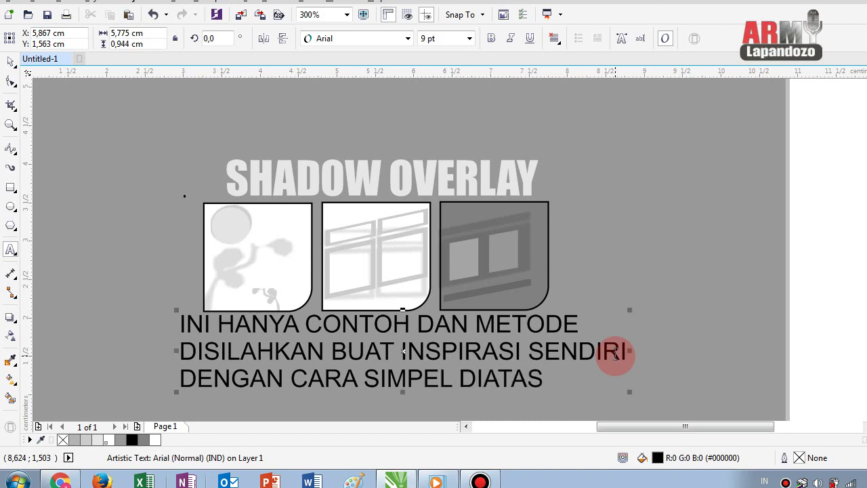